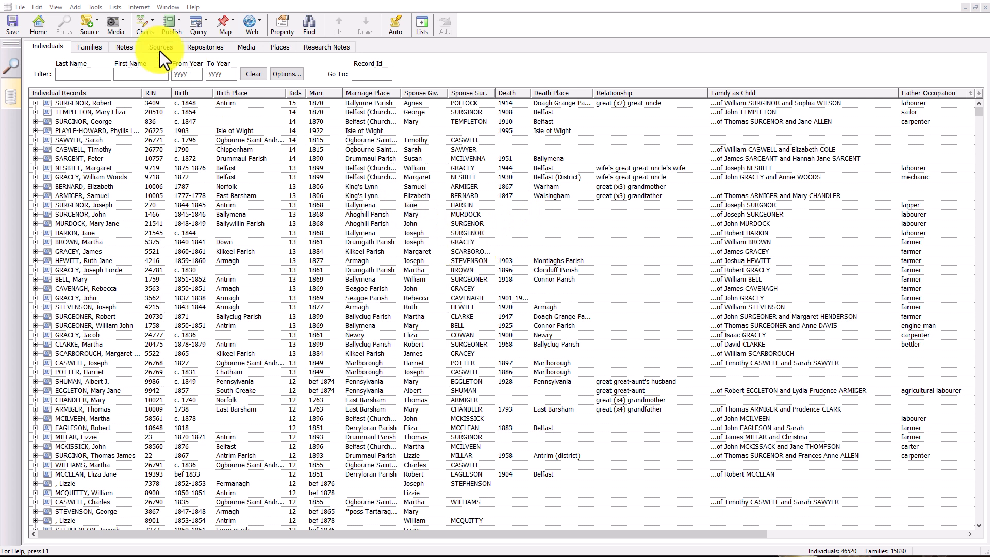
Set the screen font scaling to 85% in the display preferences and apply it
click(95, 8)
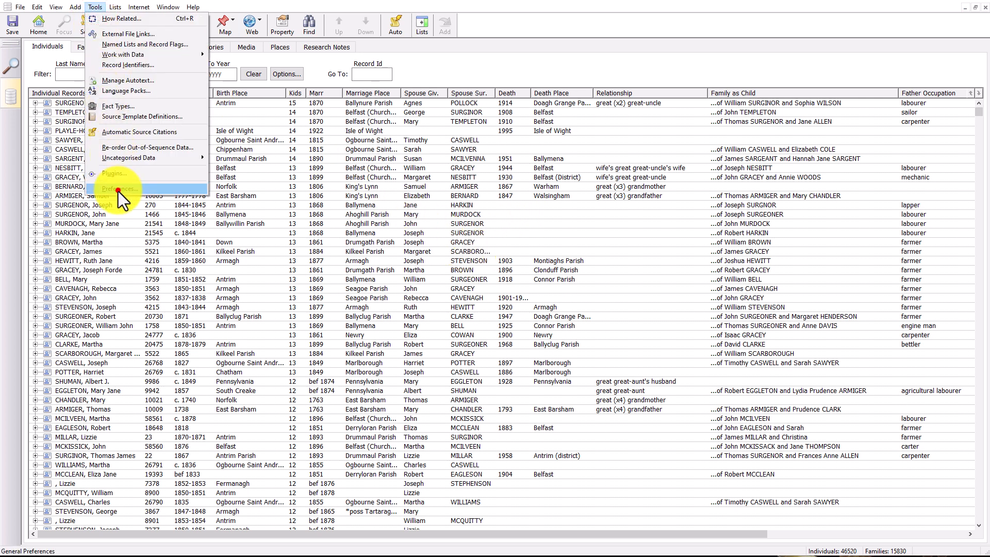
click(119, 191)
click(325, 154)
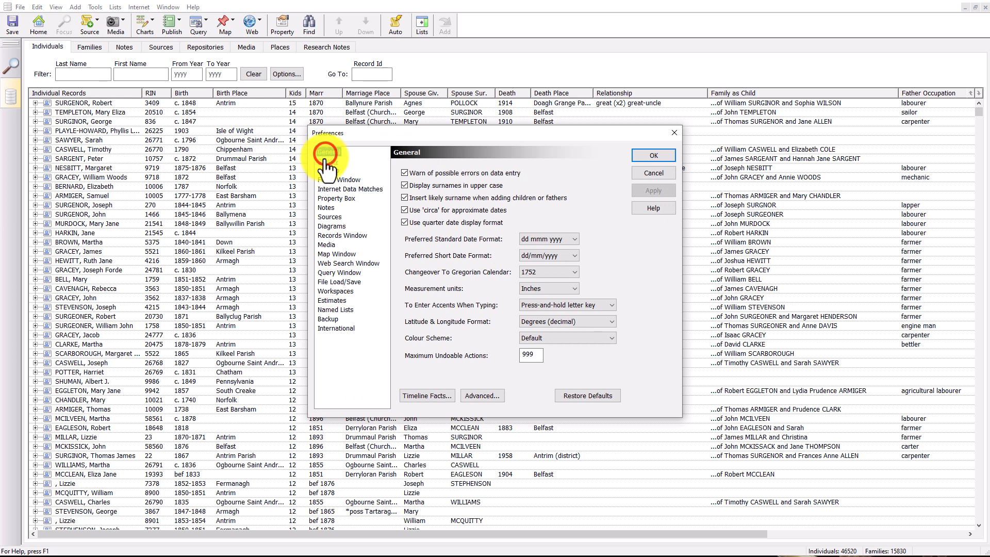
click(327, 161)
click(508, 179)
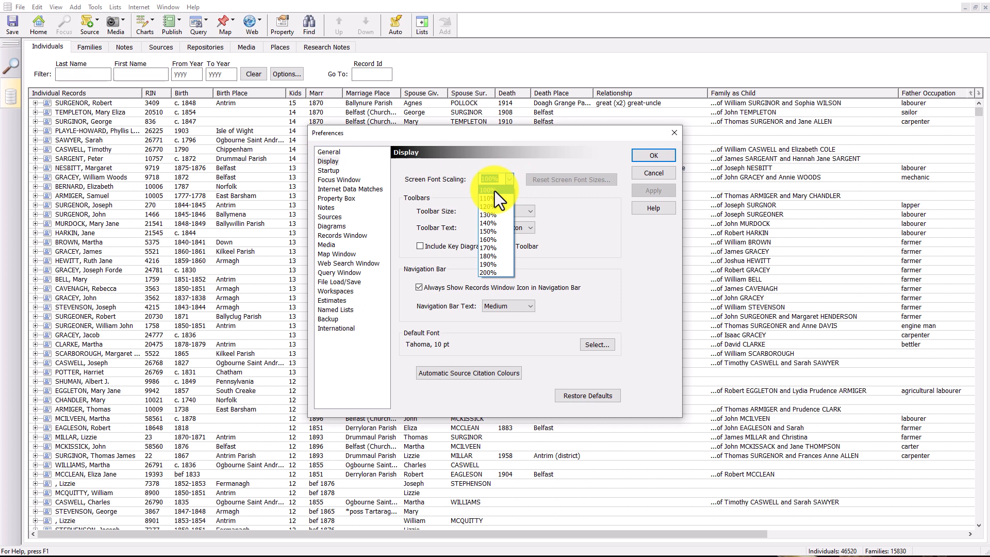
text(85%)
key(Tab)
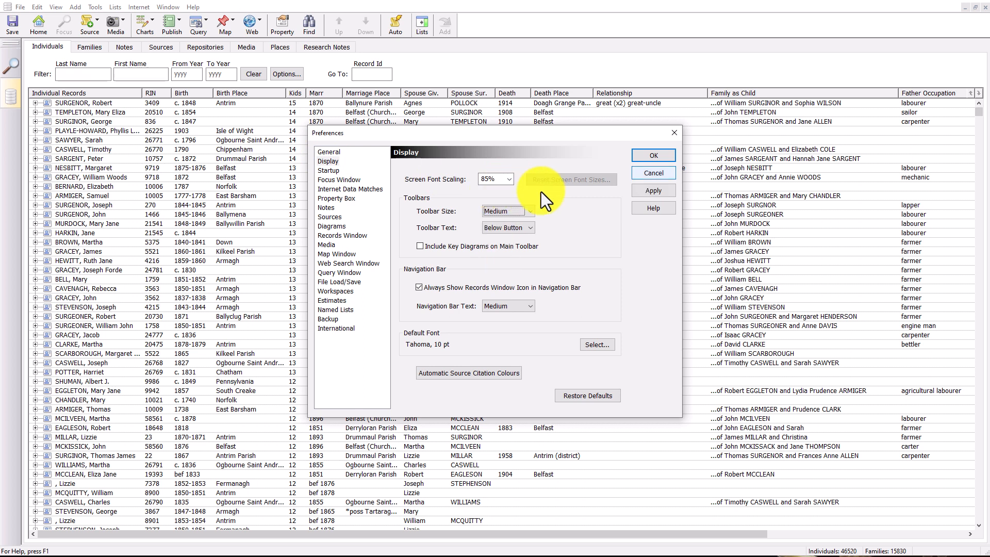
click(657, 194)
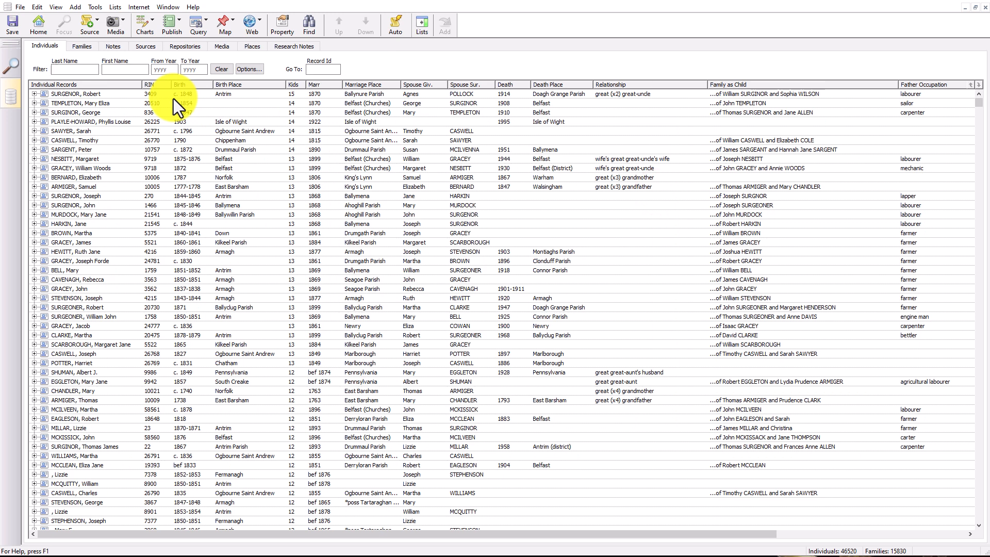
Set the screen font scaling to 120% in the display preferences and apply it
click(94, 7)
click(121, 189)
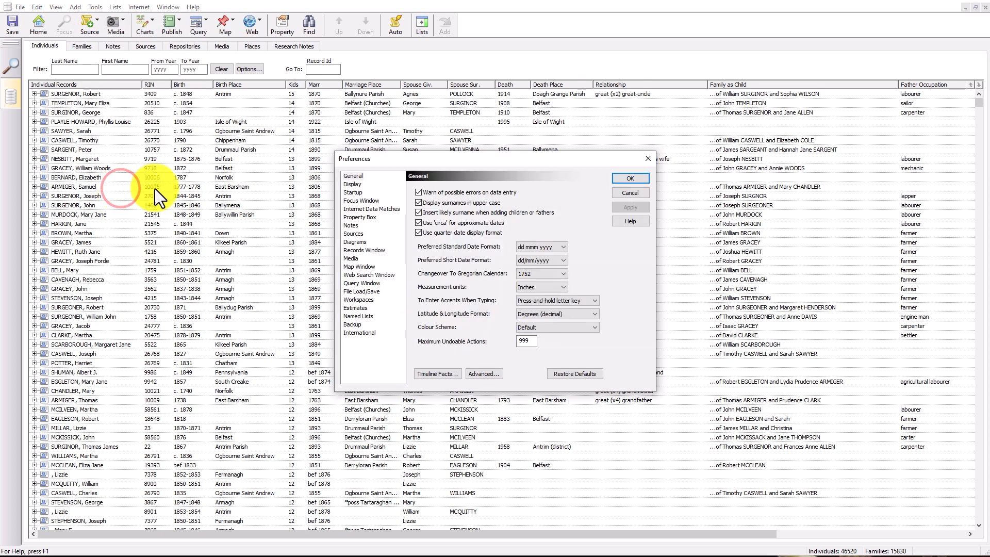
click(353, 185)
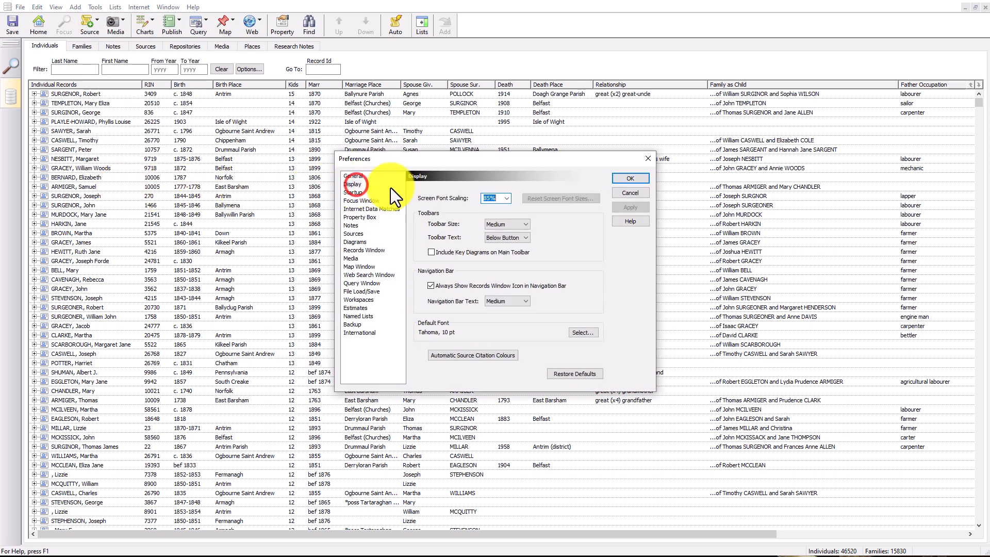
click(505, 196)
click(492, 221)
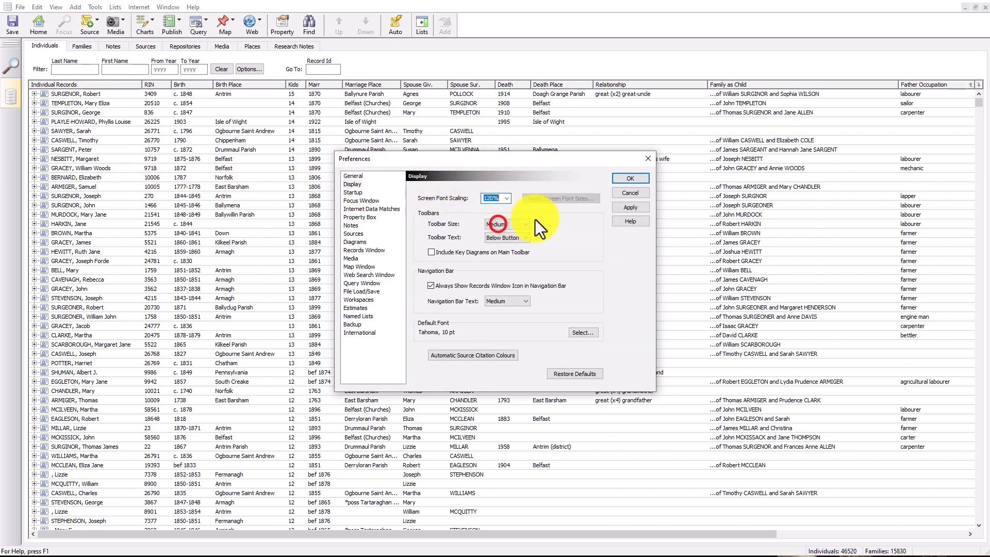
click(629, 206)
click(634, 179)
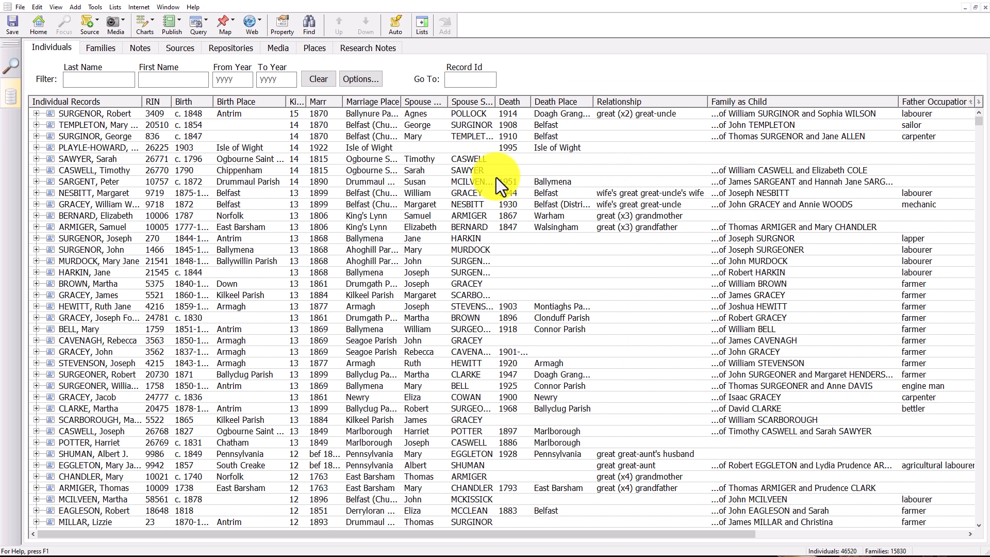
Search all text in the project for the surname, then enlarge the Find window and widen its Item column
click(309, 26)
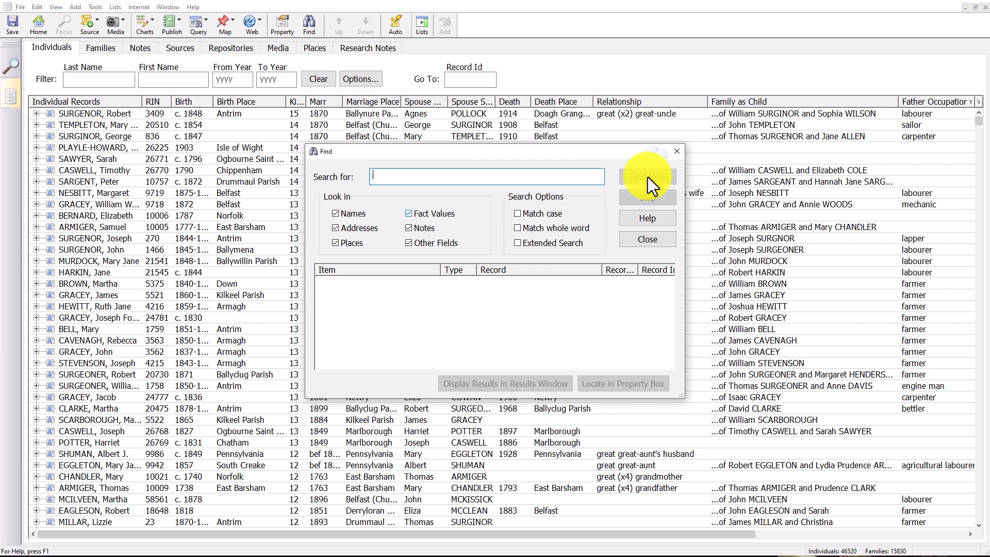
text(scarr)
click(647, 177)
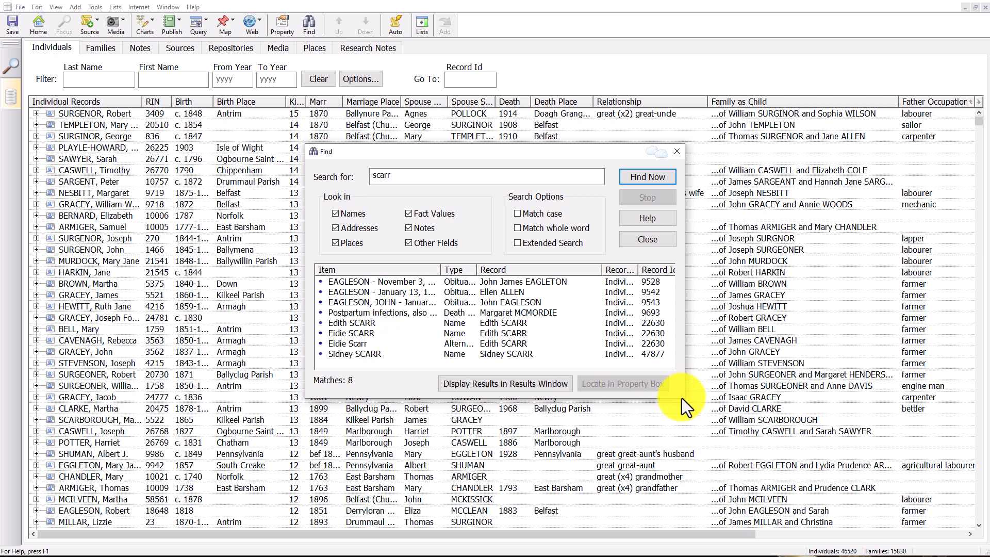
drag(681, 398, 872, 499)
drag(600, 153, 510, 66)
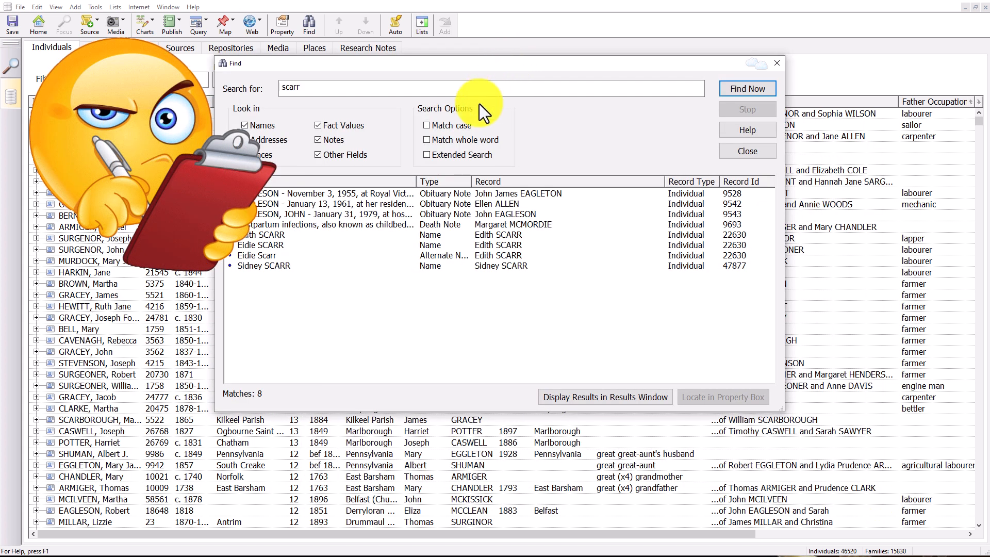
drag(416, 183, 486, 209)
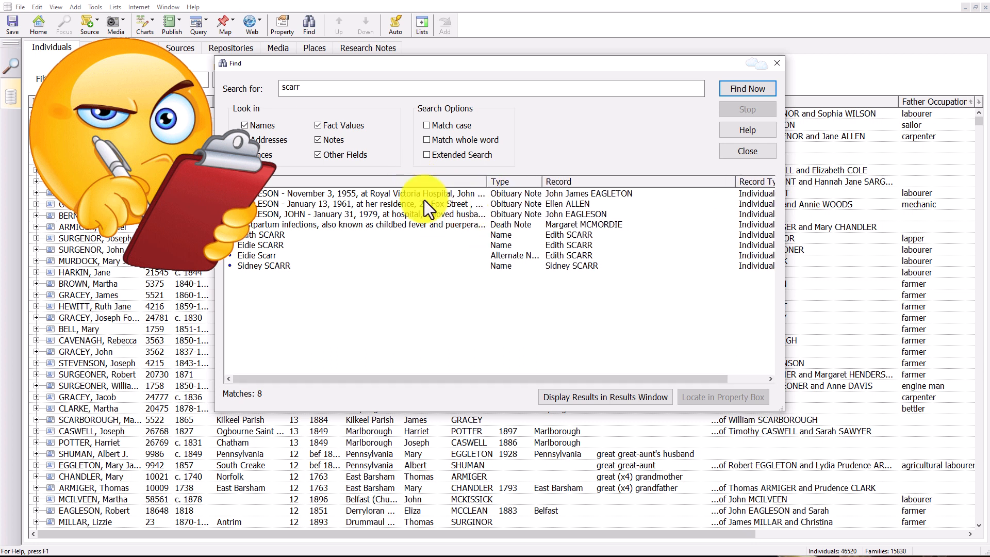
Open the first obituary note match and examine where the searched surname occurs in its text, then close the record
click(391, 193)
double_click(391, 193)
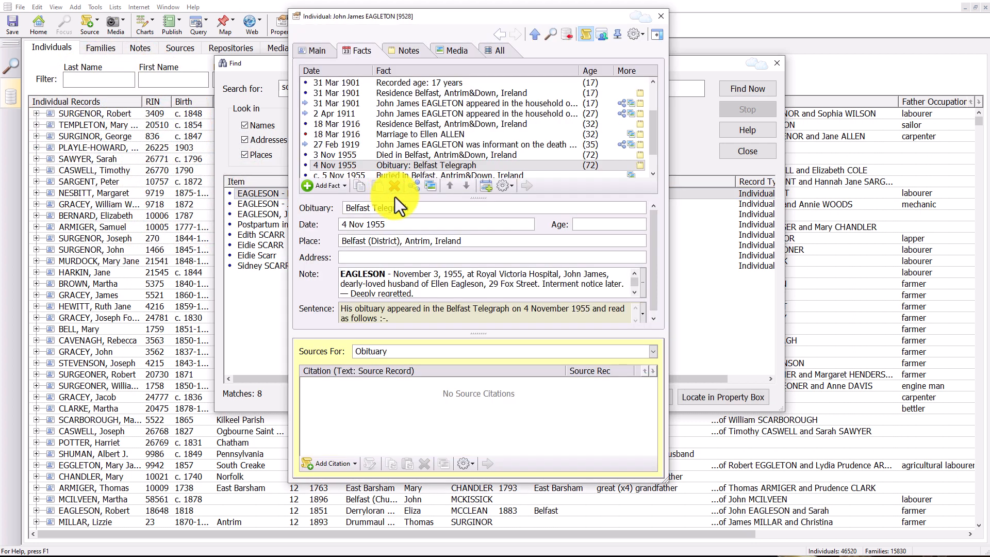
scroll(490, 279, down, 4)
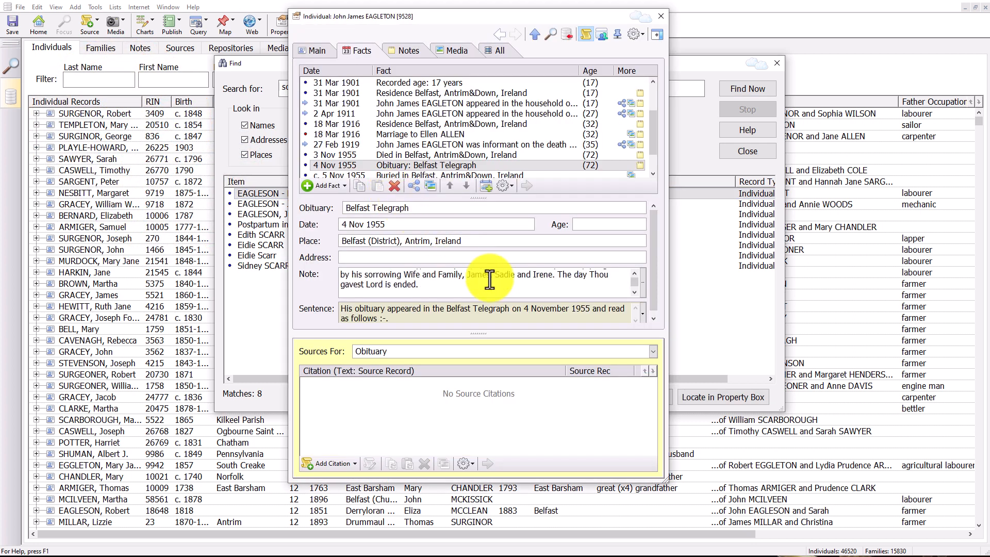
scroll(489, 280, down, 1)
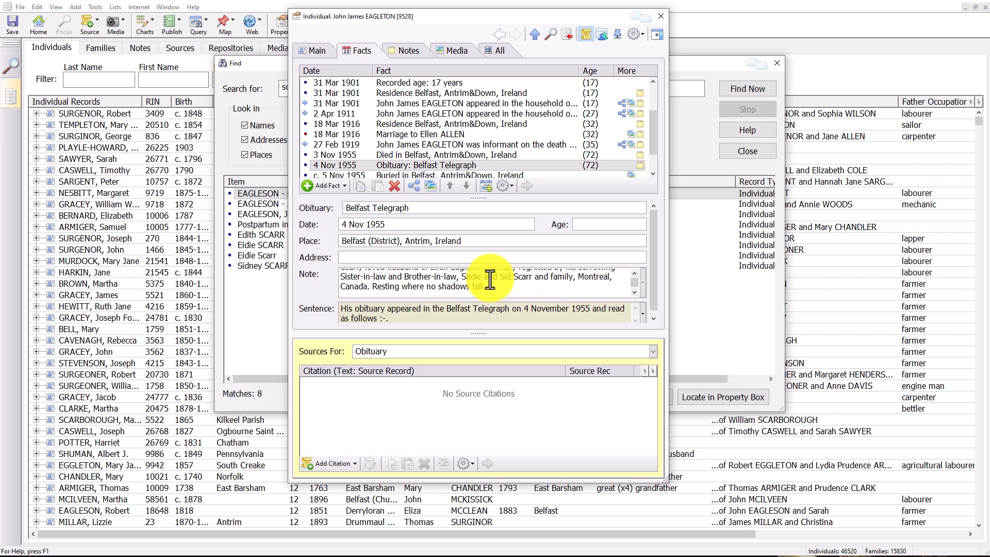
double_click(525, 276)
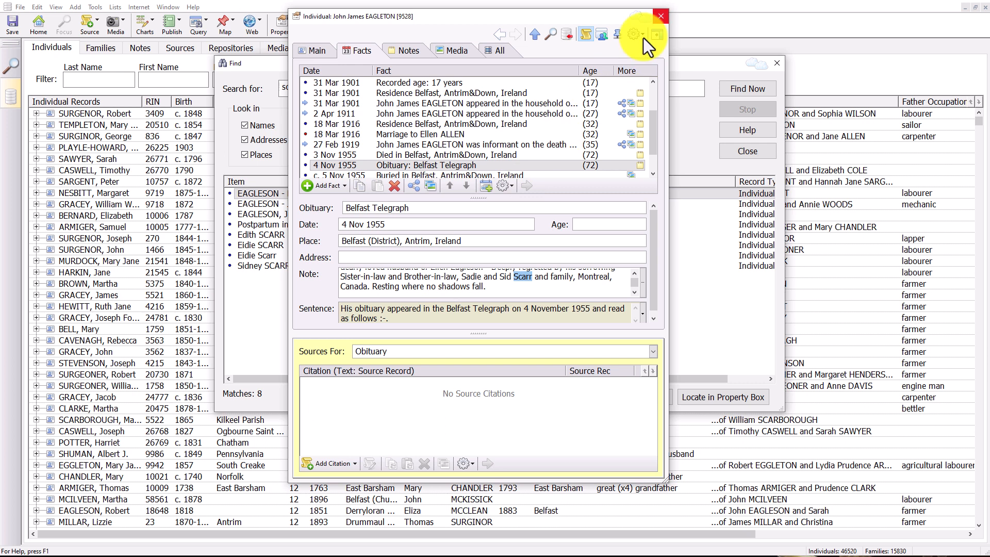
click(660, 16)
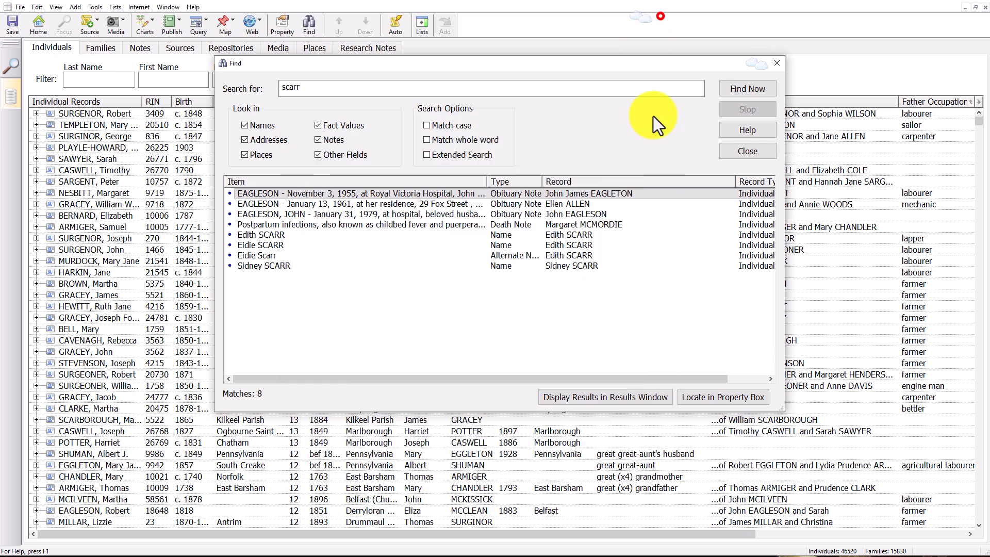
Display the Find matches in the Results Window and close that window again
click(595, 399)
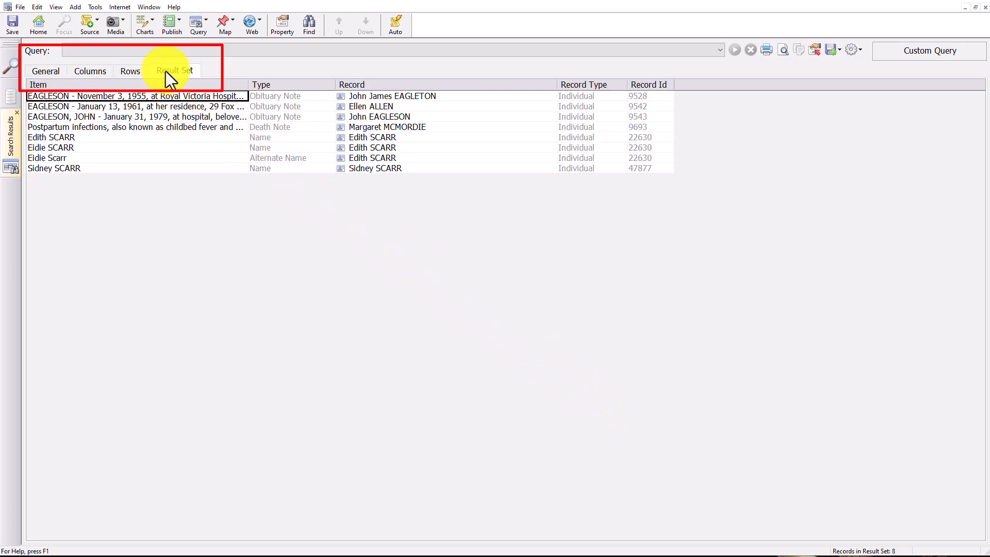
click(17, 113)
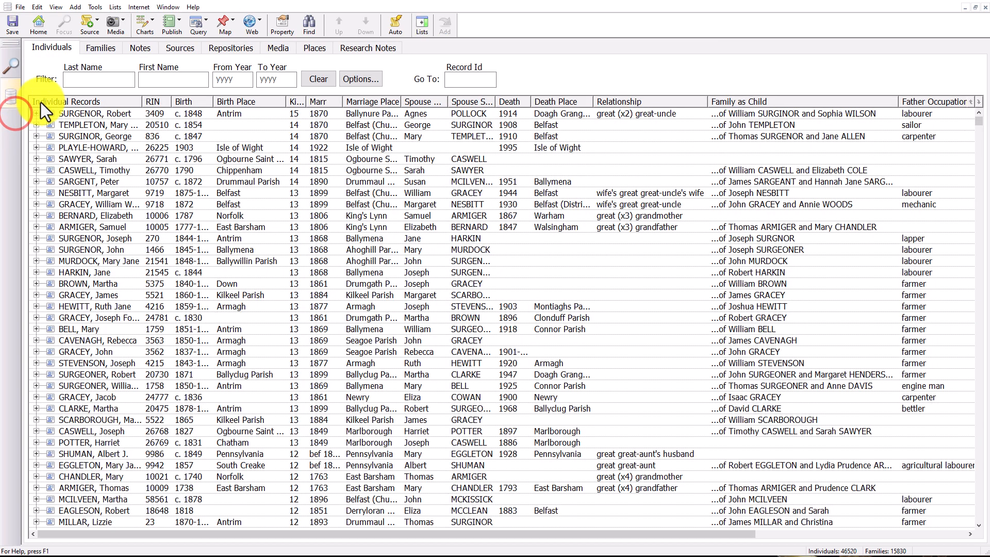
Run the standard Contains Text query for the same surname
click(206, 23)
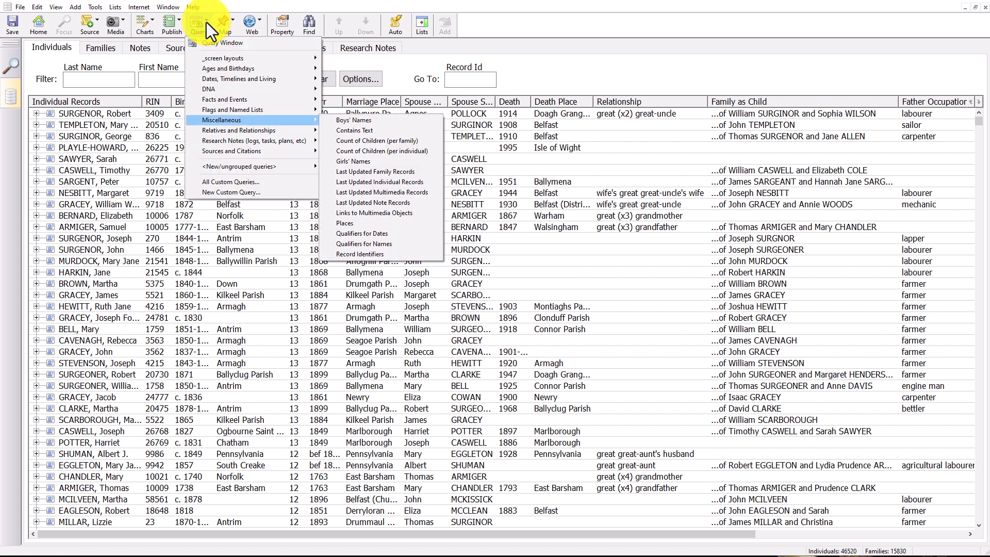
click(352, 132)
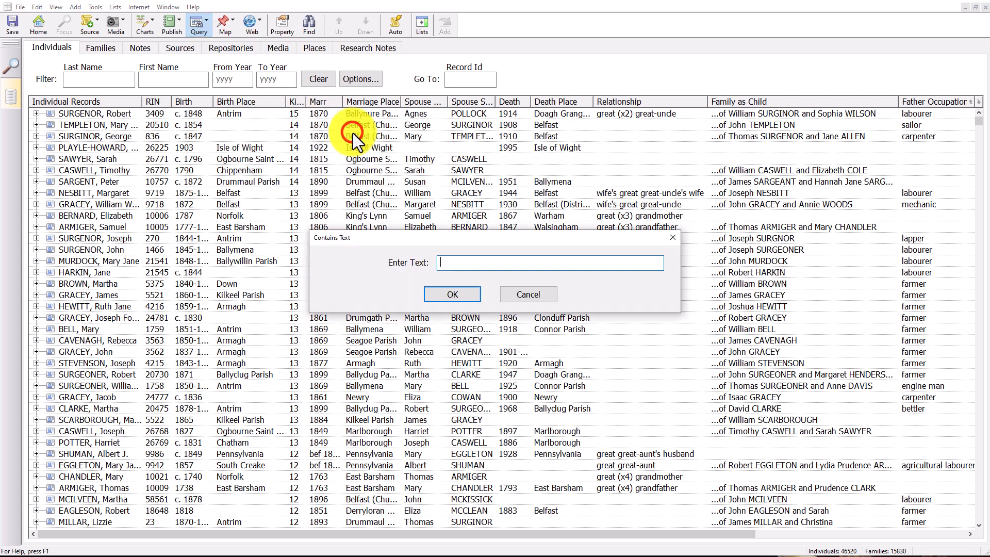
text(scarr)
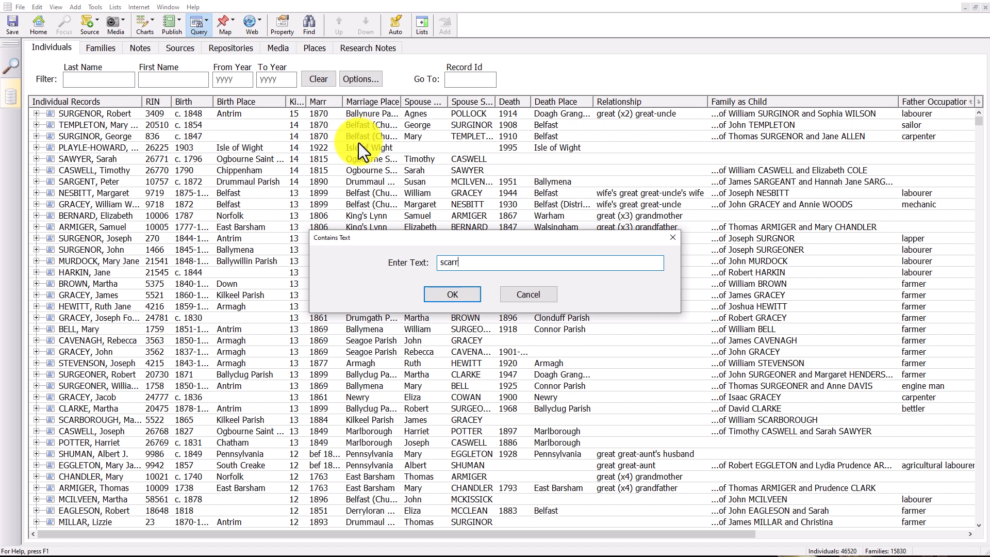
click(451, 296)
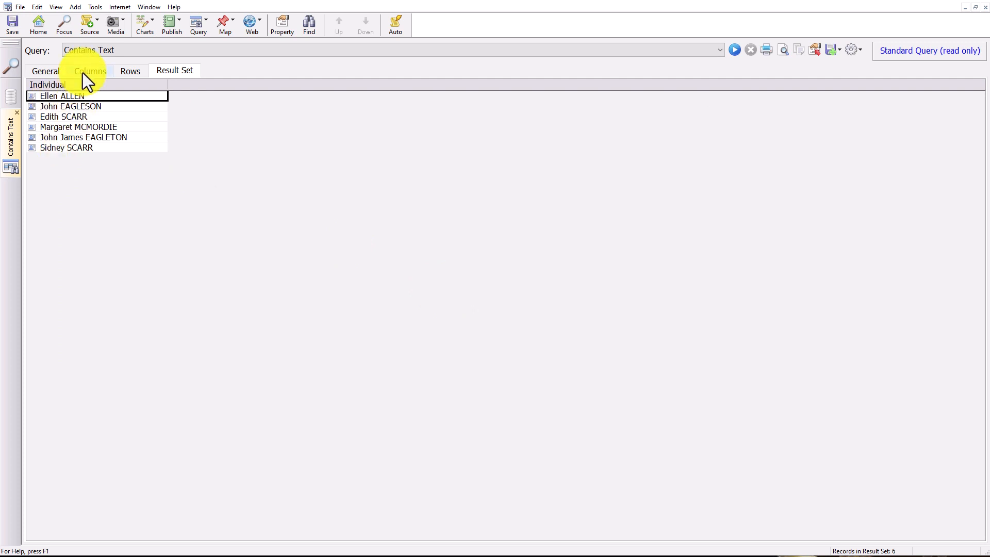
Try to add the birth date column to the standard query, saving an editable custom copy named "Contains Text mine"
click(83, 73)
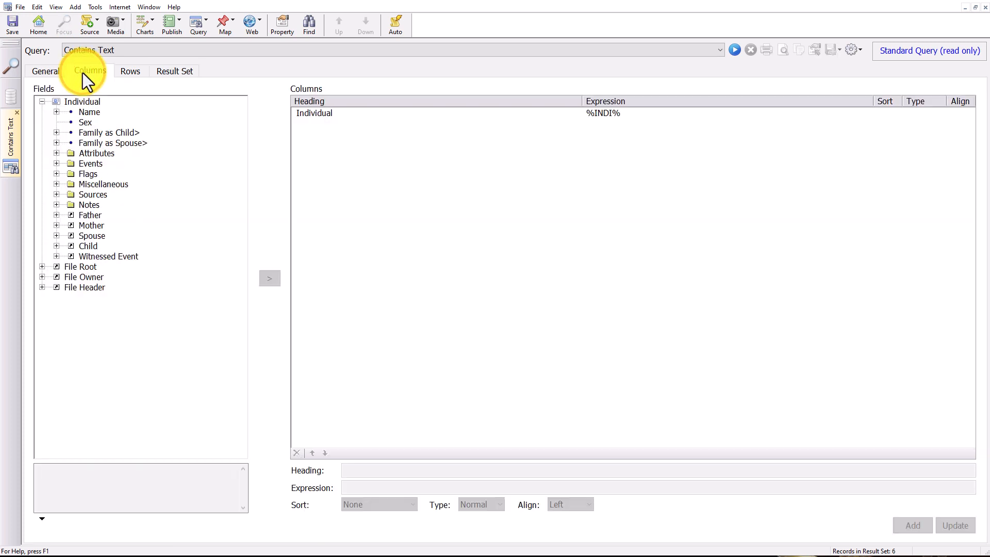
click(57, 163)
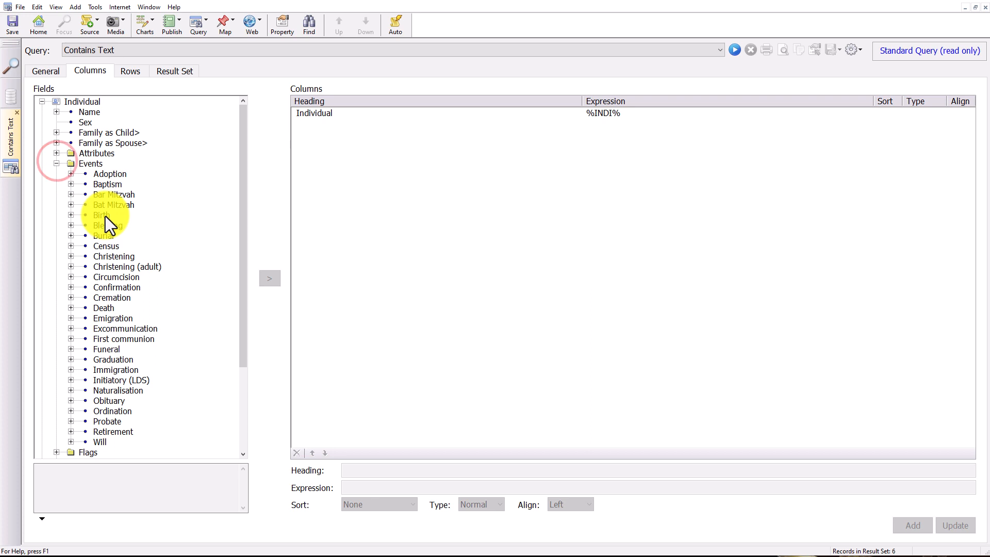
click(105, 216)
click(71, 215)
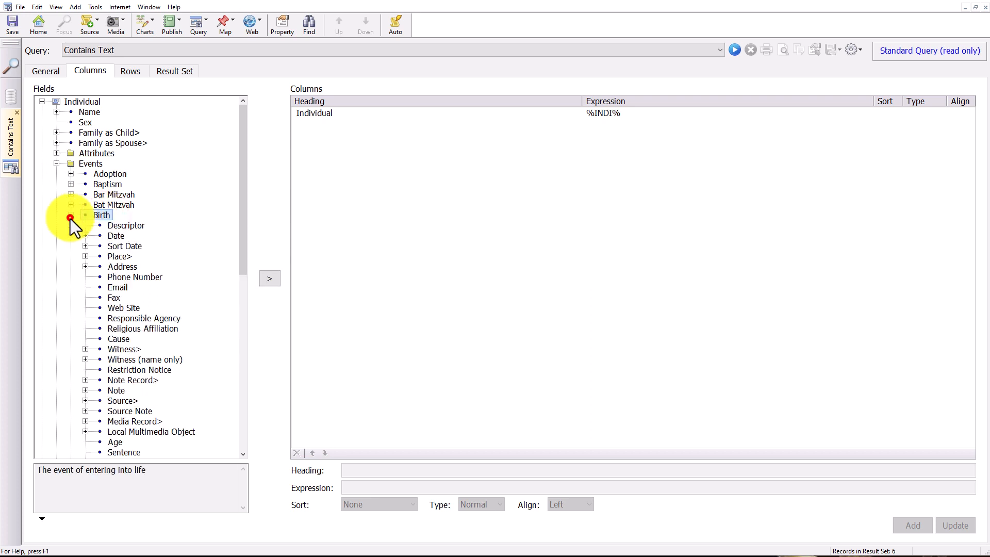
click(108, 236)
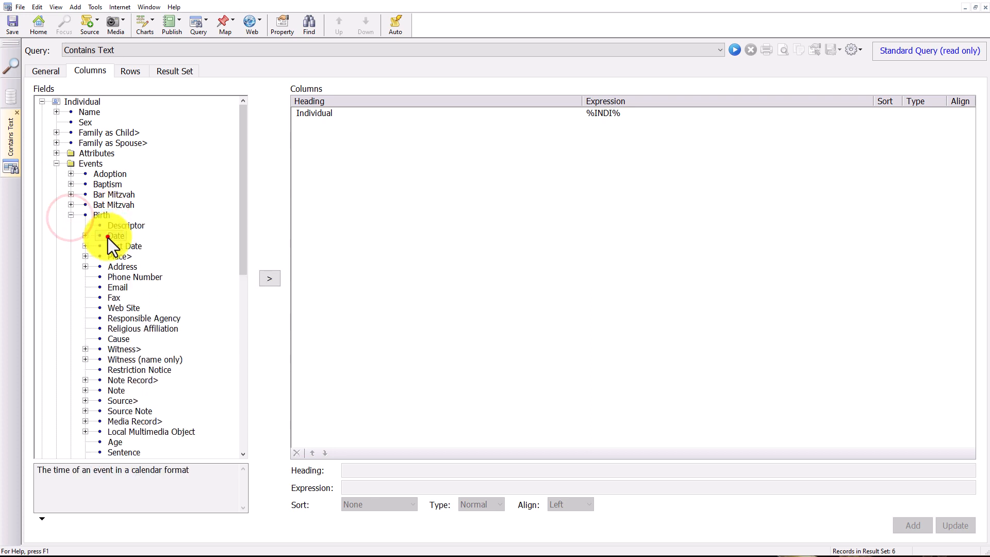
click(270, 278)
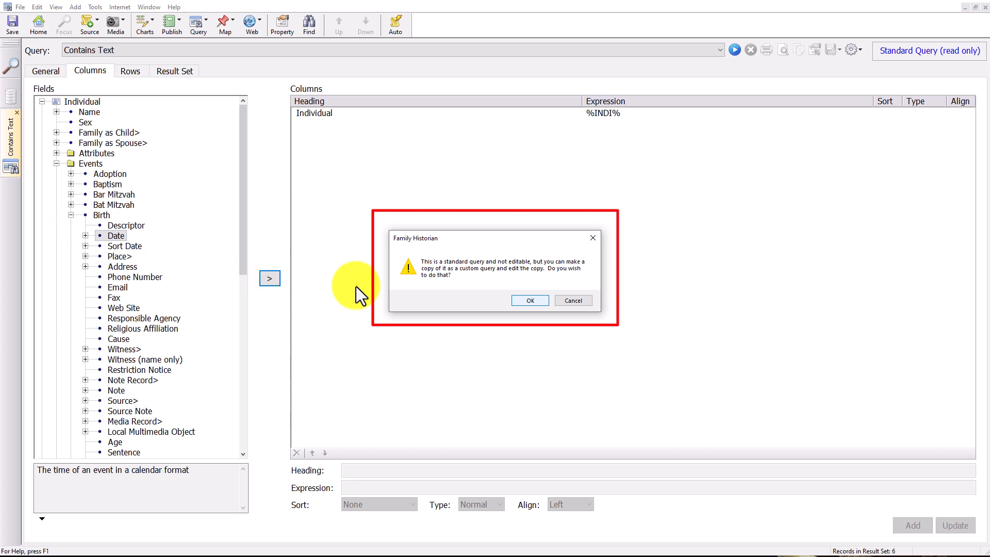
click(529, 301)
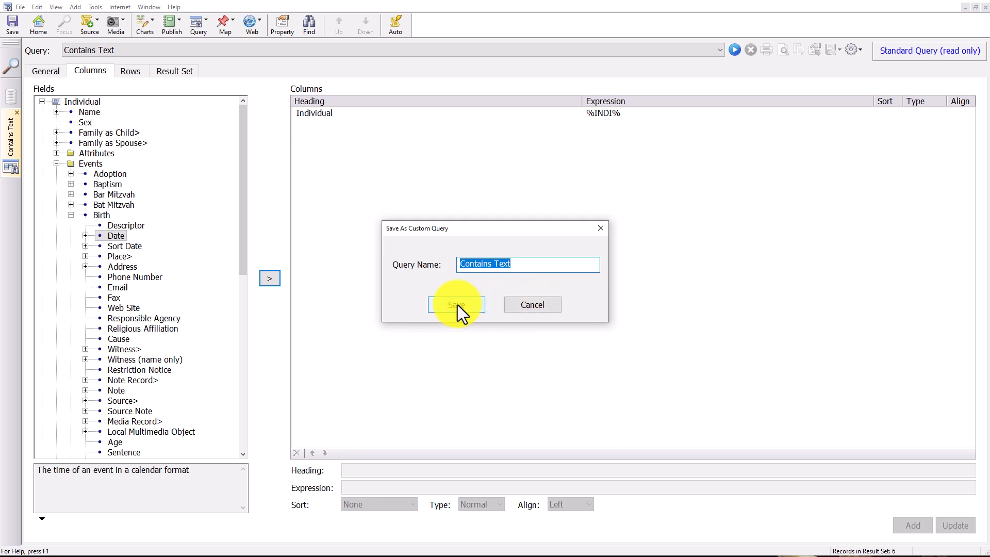
click(519, 265)
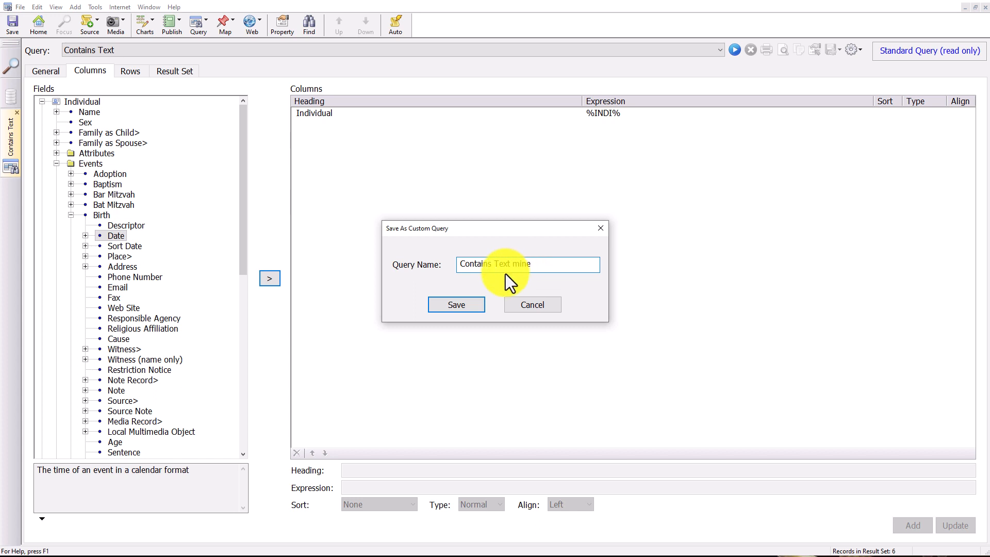
click(461, 302)
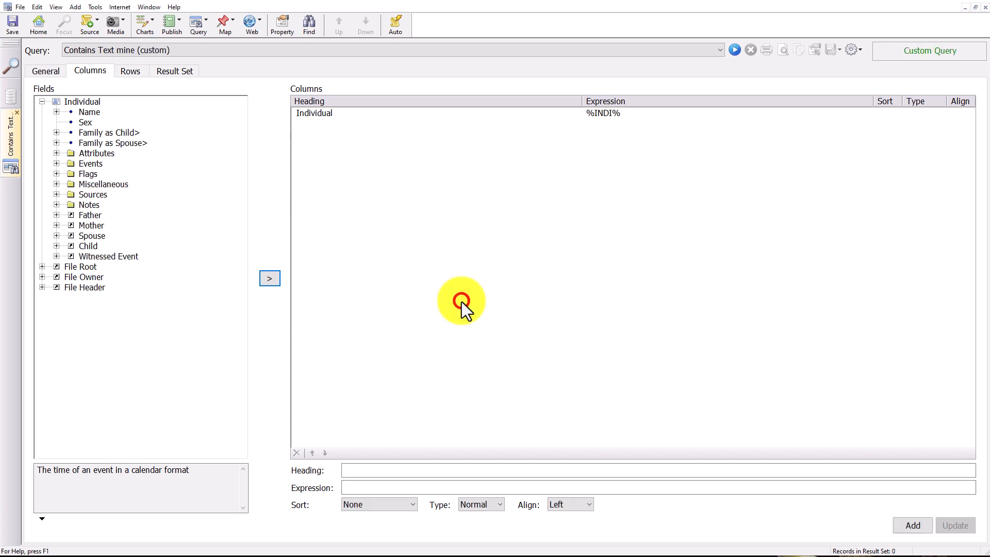
Add the birth event's date as a new column in the Contains Text mine query
click(56, 163)
click(71, 215)
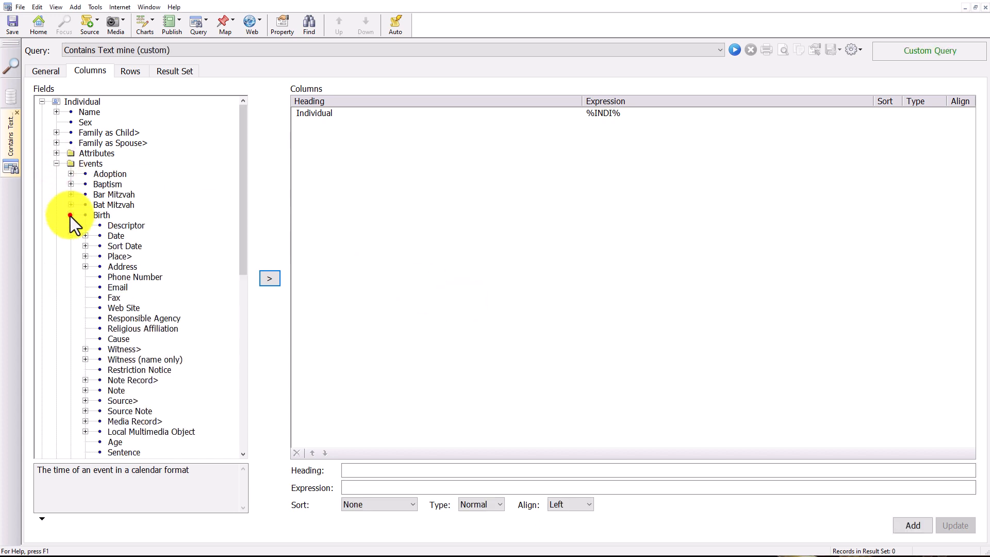
click(116, 236)
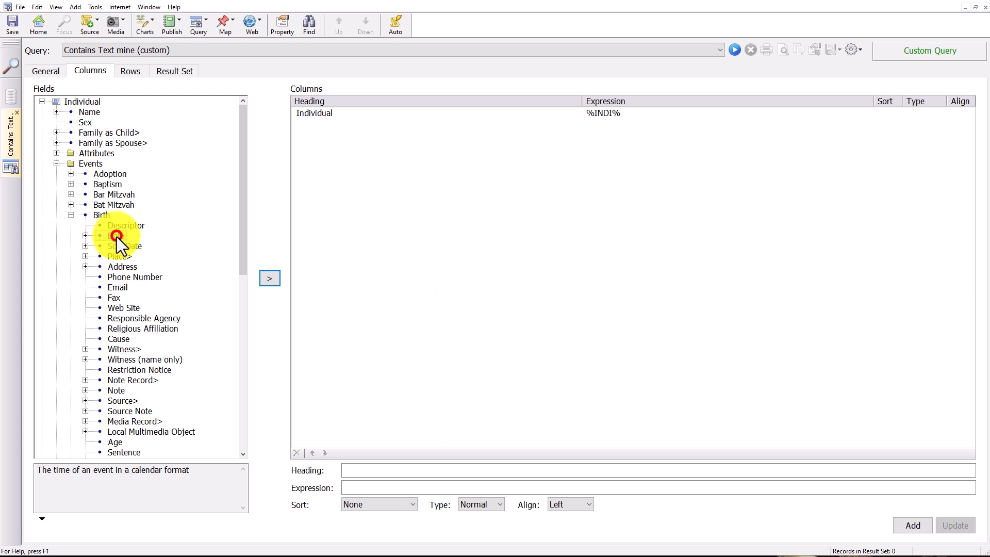
click(269, 278)
Run the Contains Text mine query with its birth date column, then return to the individual records list
click(735, 50)
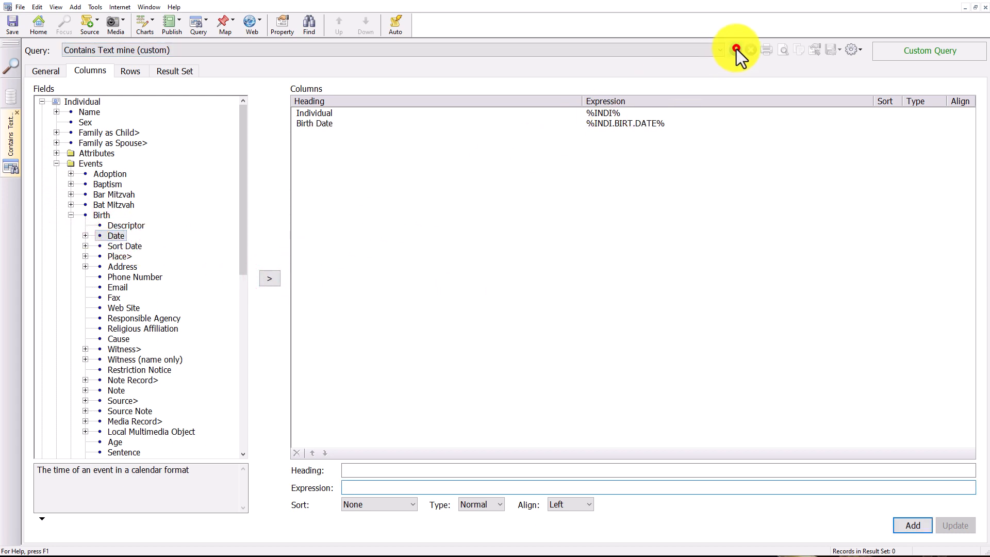
click(452, 293)
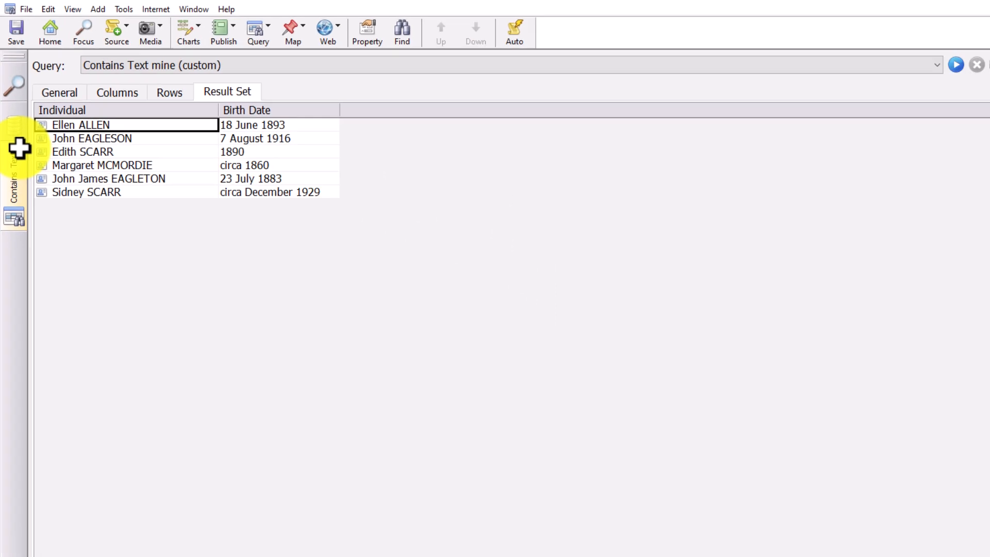
click(34, 258)
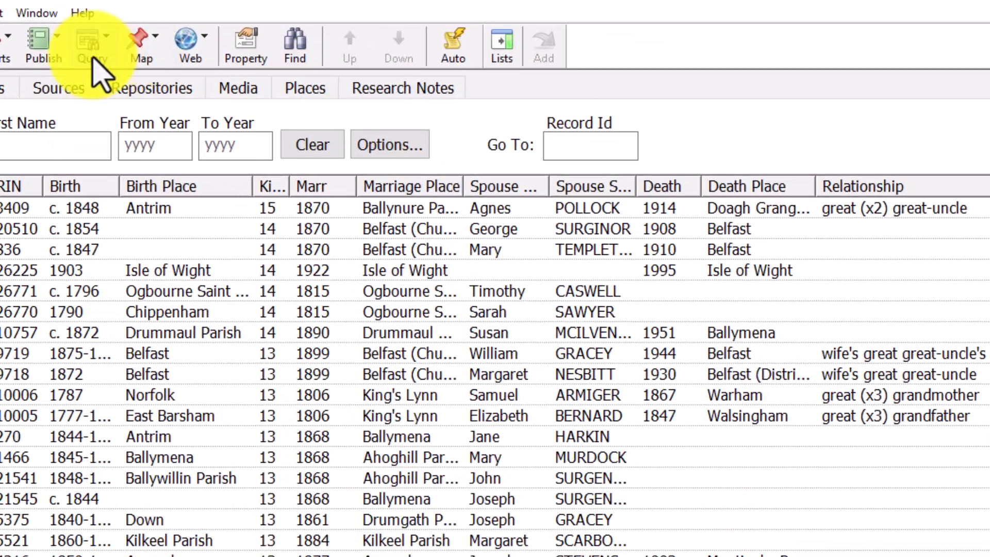
Browse the available query categories, then open the list of all custom queries, select Contains Text mine and close the list
click(93, 53)
mouse_move(124, 114)
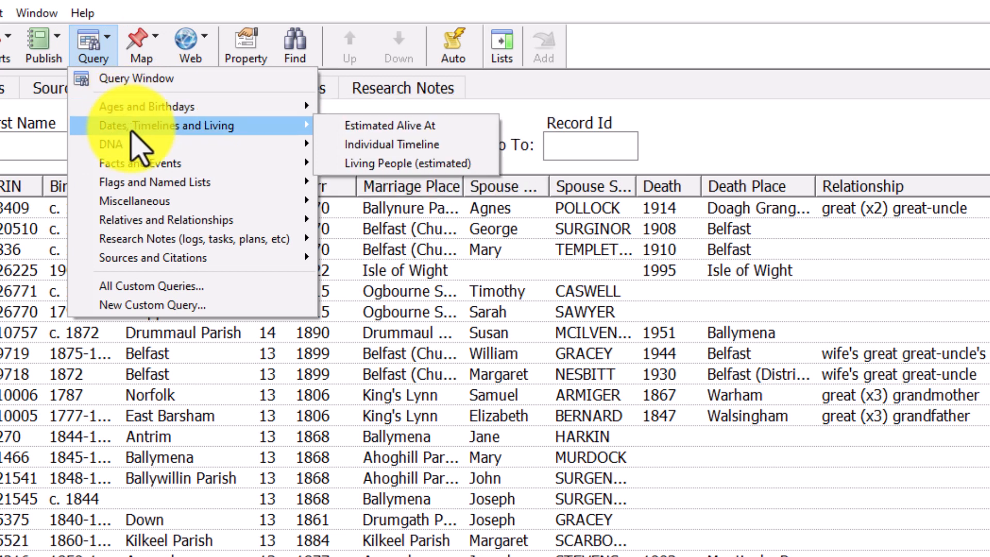
mouse_move(135, 146)
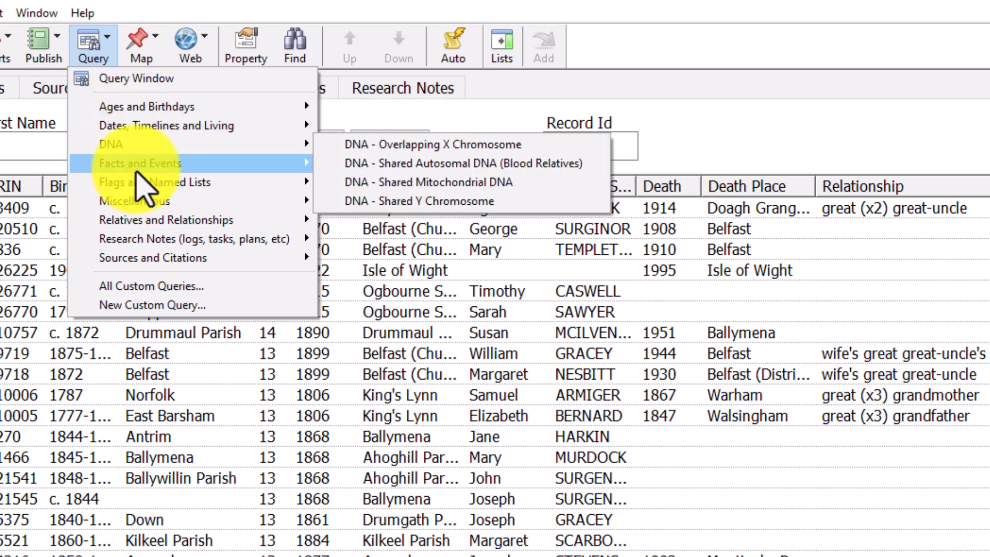
mouse_move(145, 170)
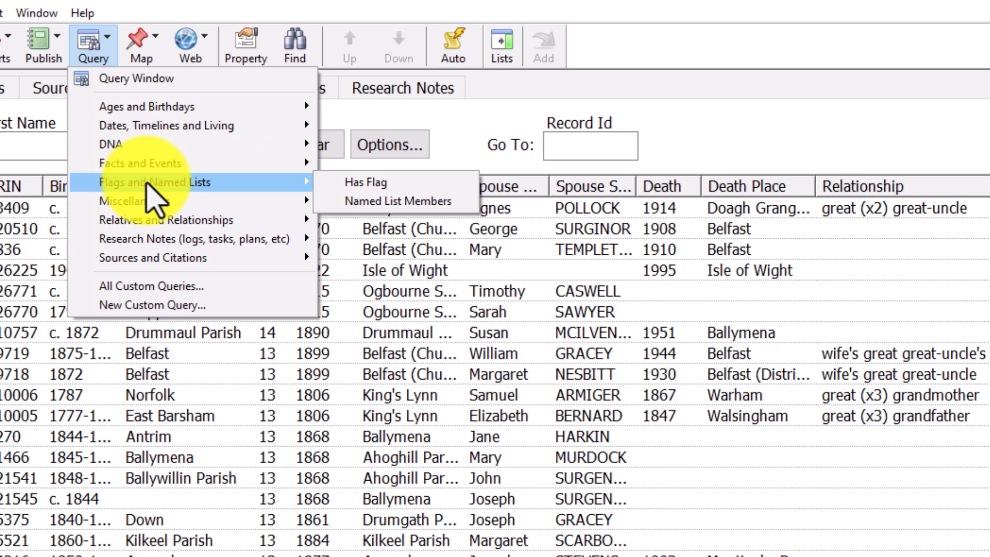
mouse_move(147, 202)
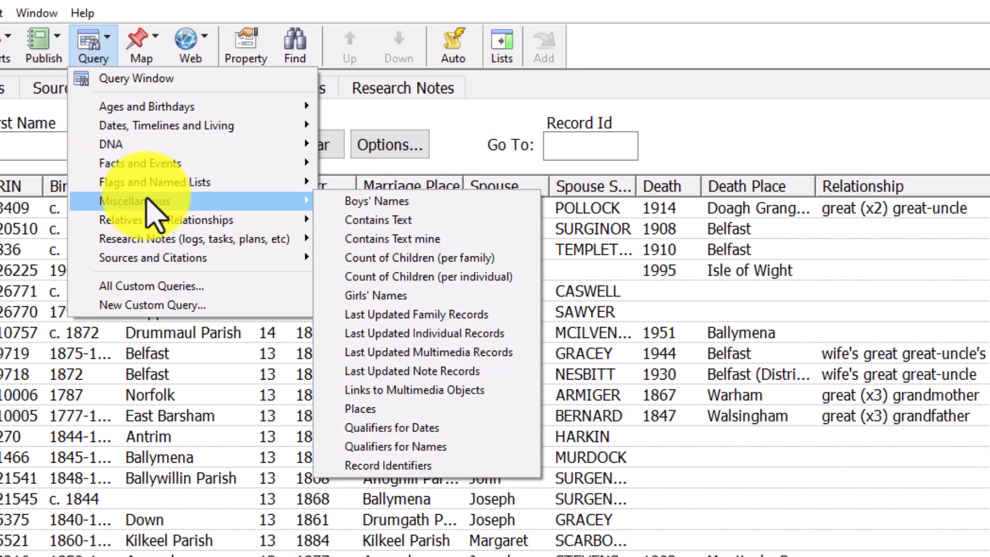
mouse_move(147, 222)
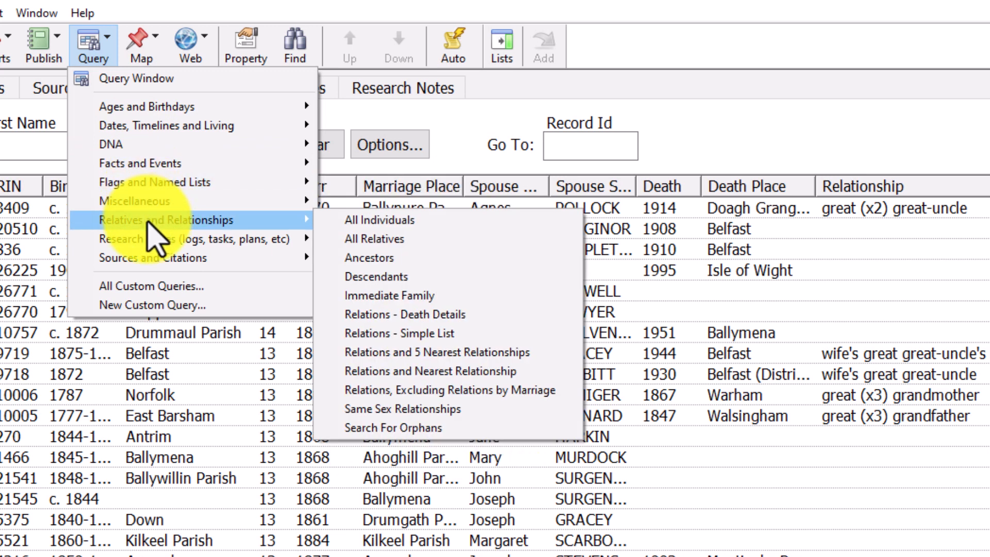
mouse_move(150, 246)
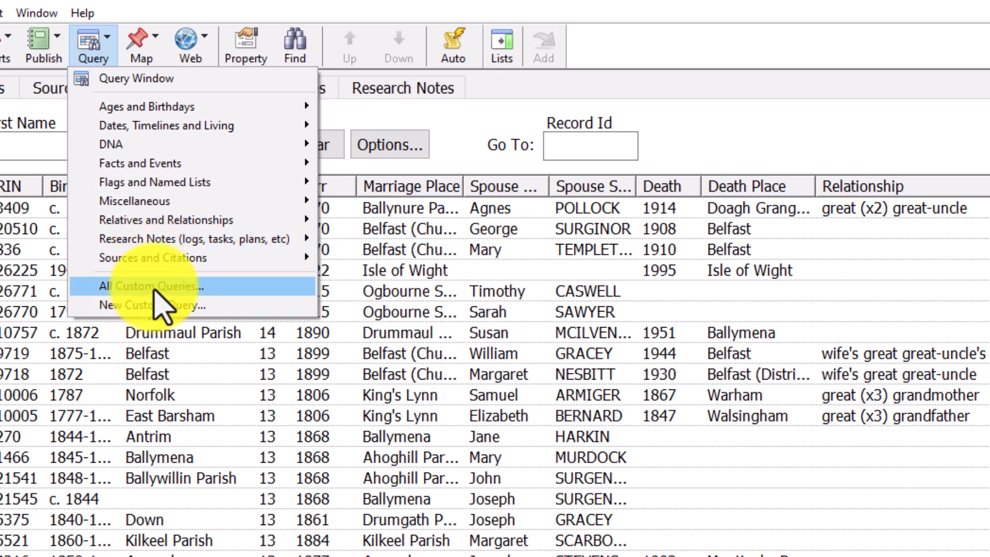
click(155, 285)
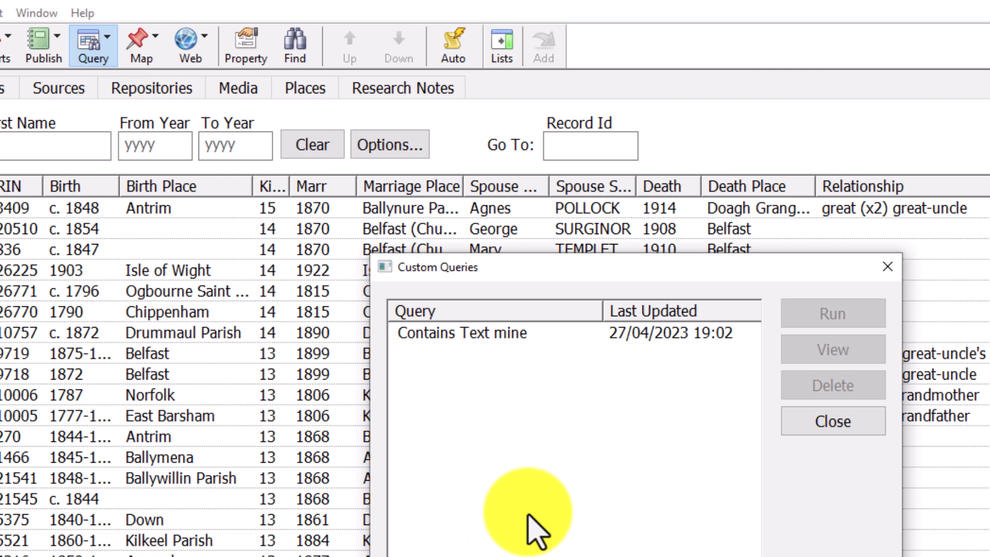
click(512, 332)
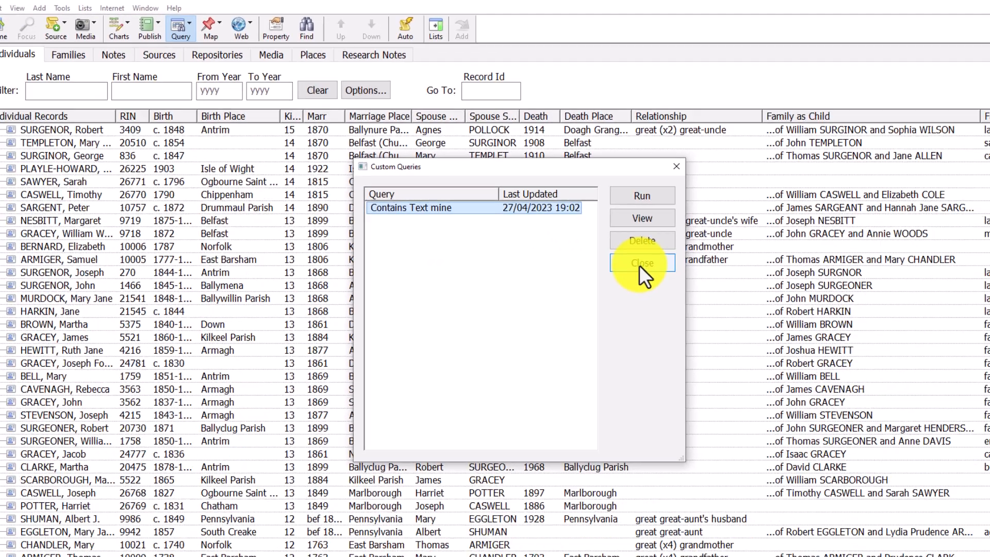
click(833, 421)
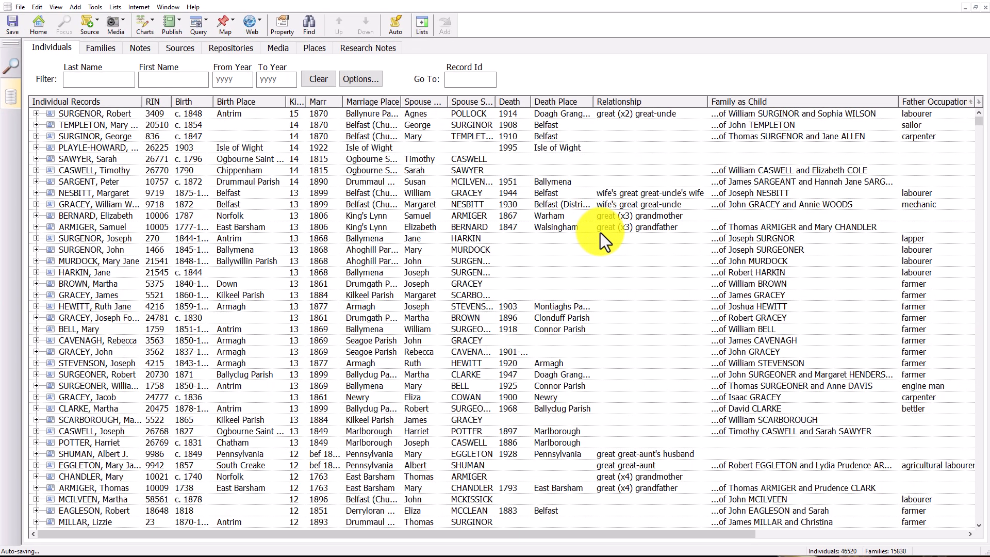
Create a new custom query named "burial photo missing" with the query type Individual
click(197, 26)
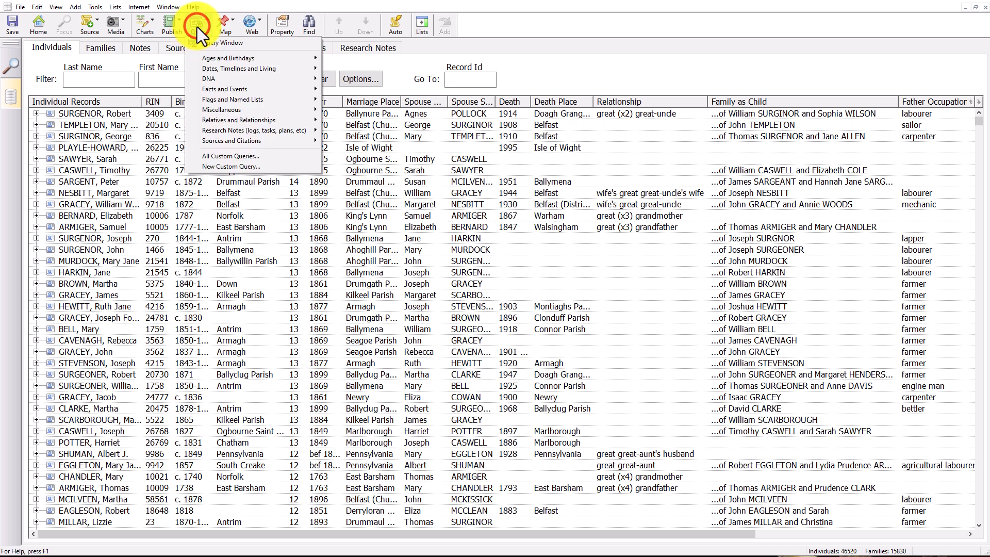
click(221, 167)
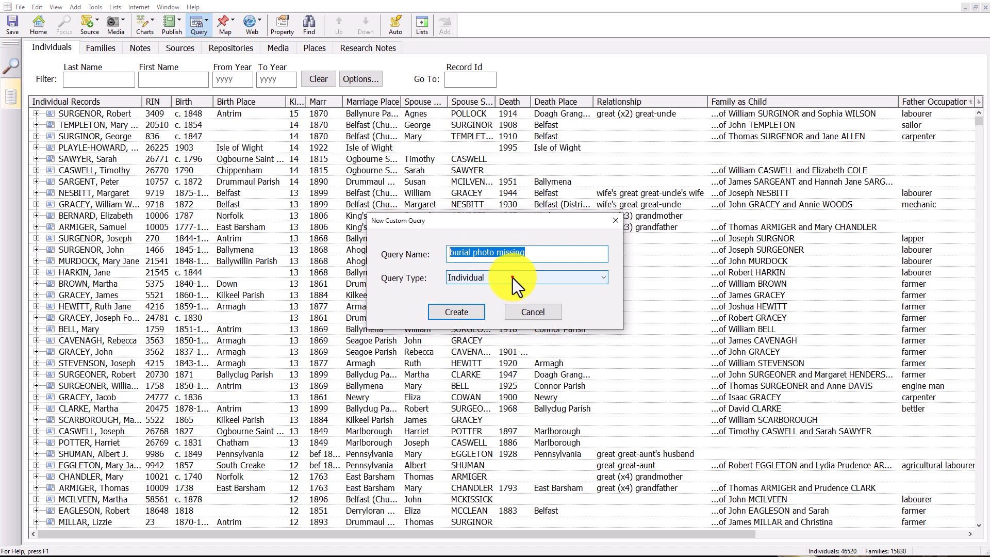
click(513, 277)
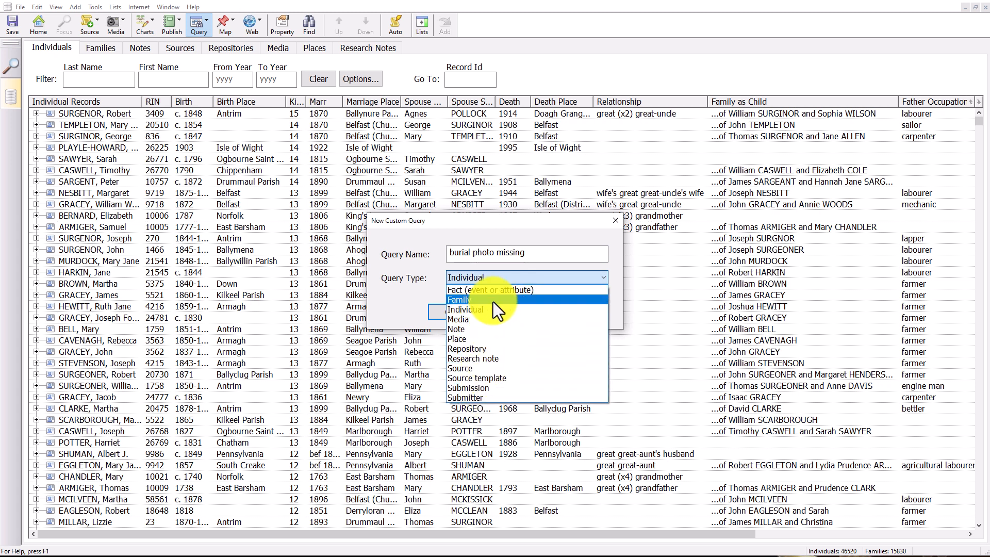
click(496, 278)
click(457, 312)
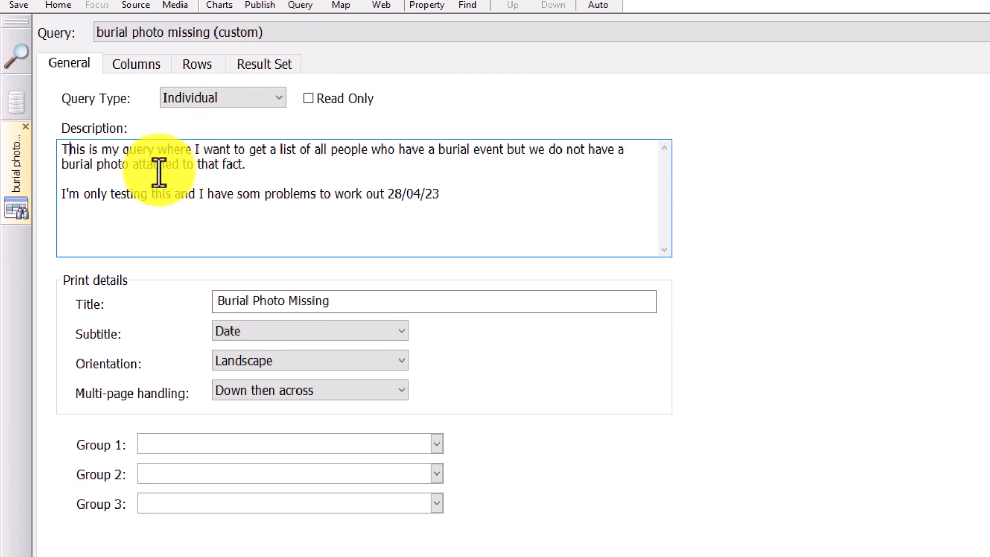
Review the new query's description, highlighting the purpose paragraph and the testing note, and its print title
drag(61, 150, 353, 171)
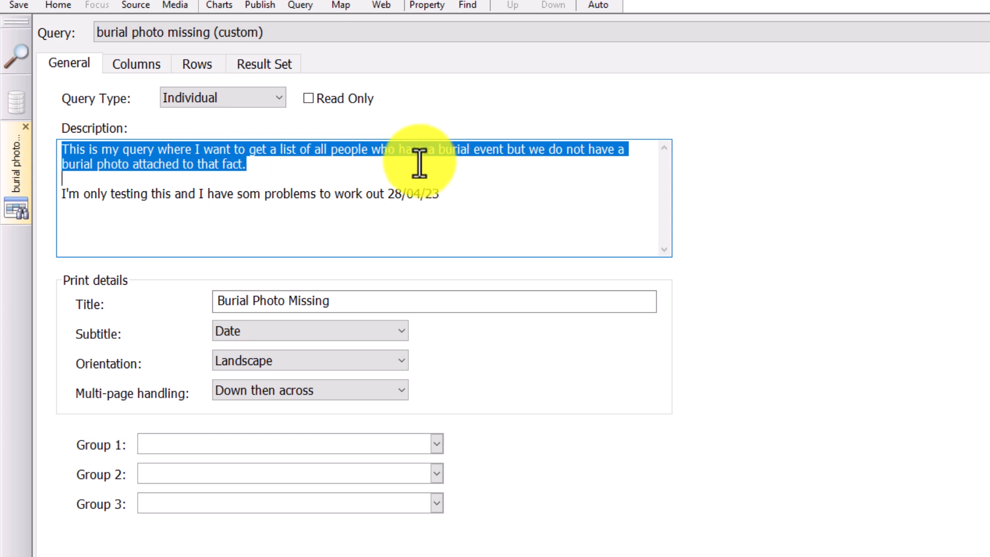
double_click(60, 193)
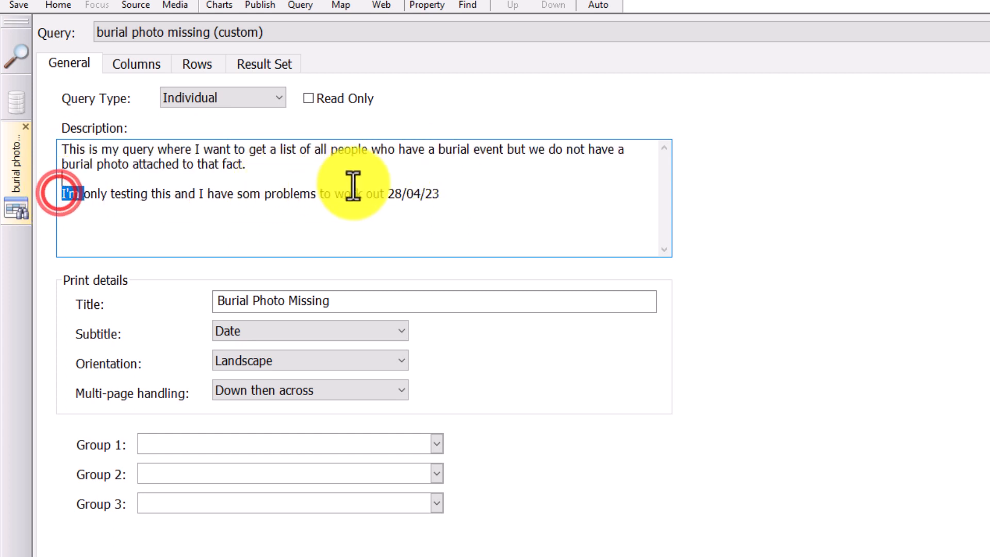
drag(353, 186, 476, 195)
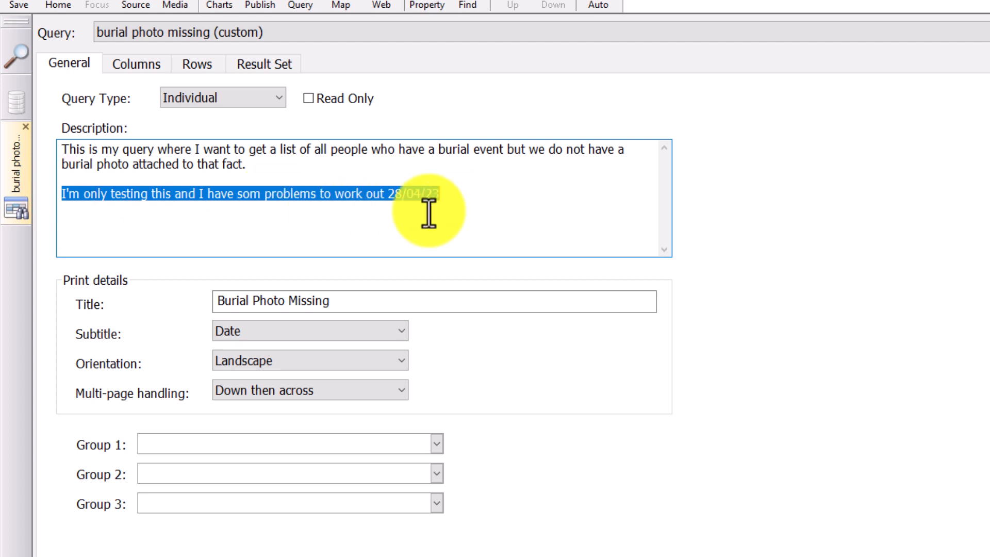
click(341, 302)
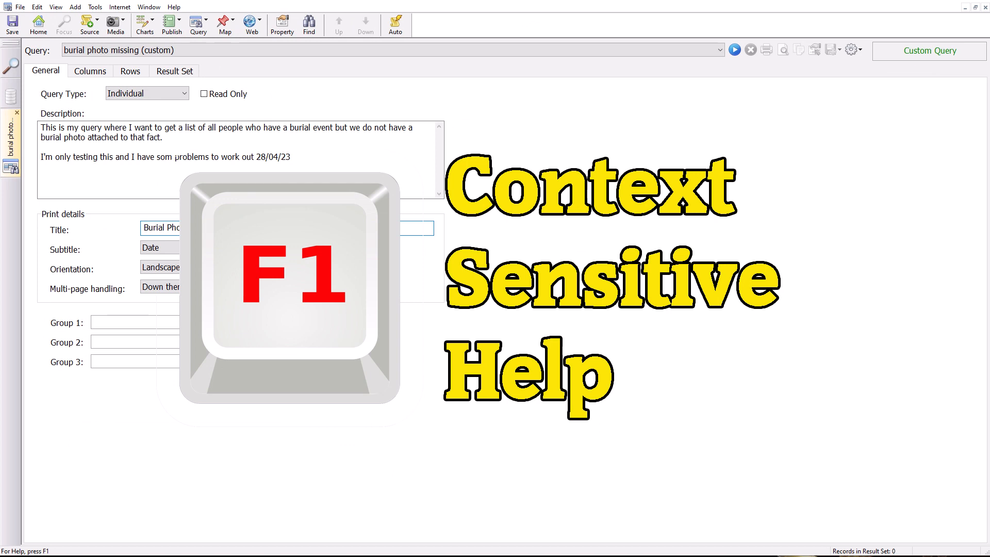
Open the context-sensitive help on the Query Window, read through the General Tab topic and close the help
key(F1)
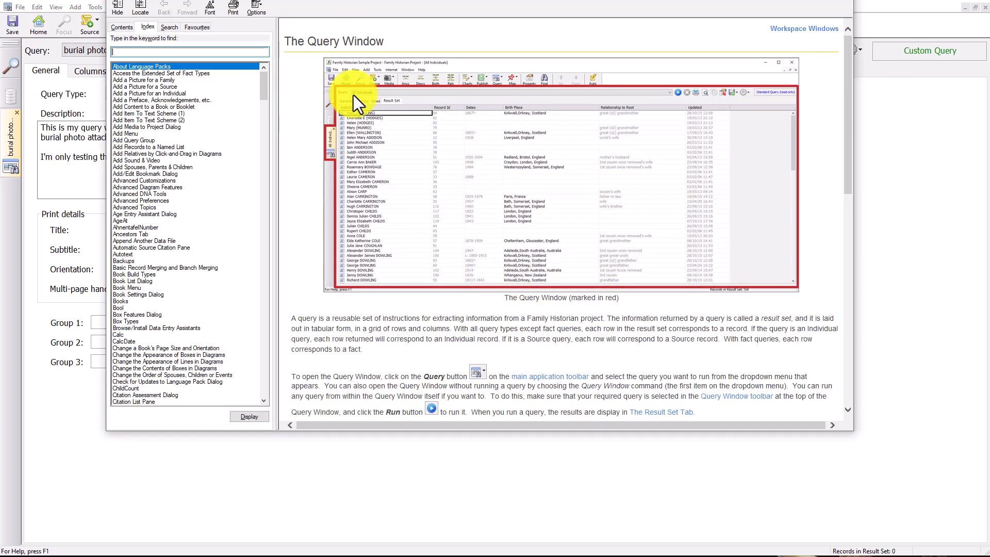
scroll(554, 209, down, 15)
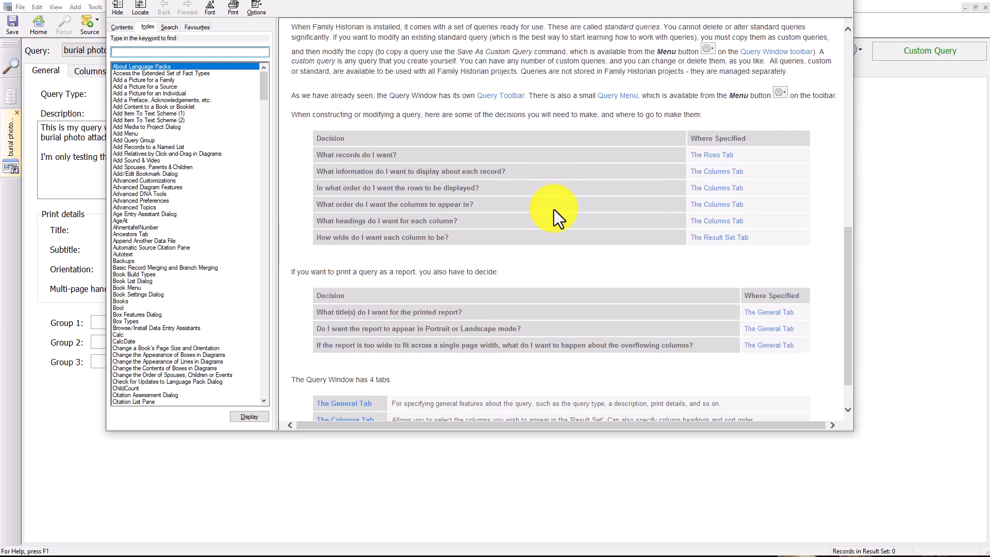
click(339, 357)
scroll(364, 191, down, 3)
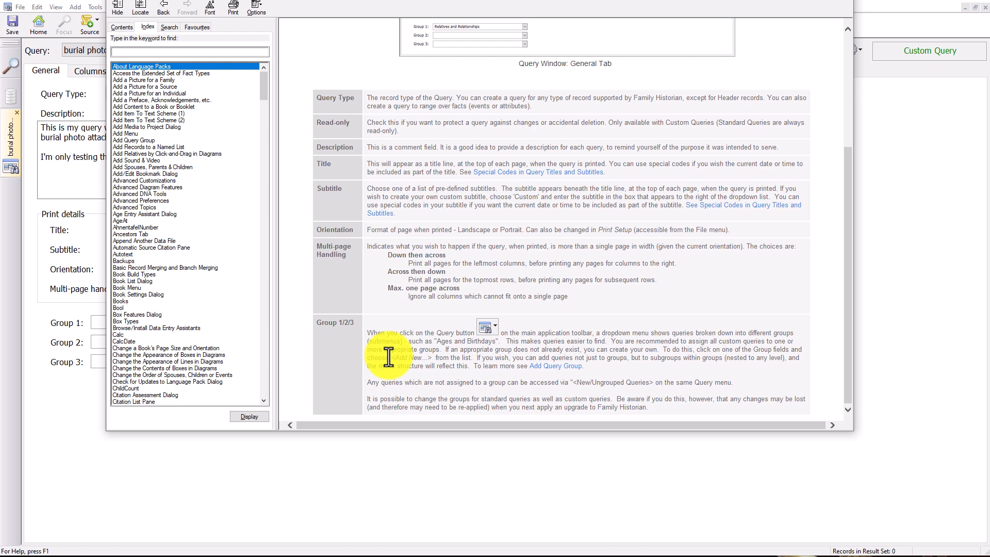
click(841, 5)
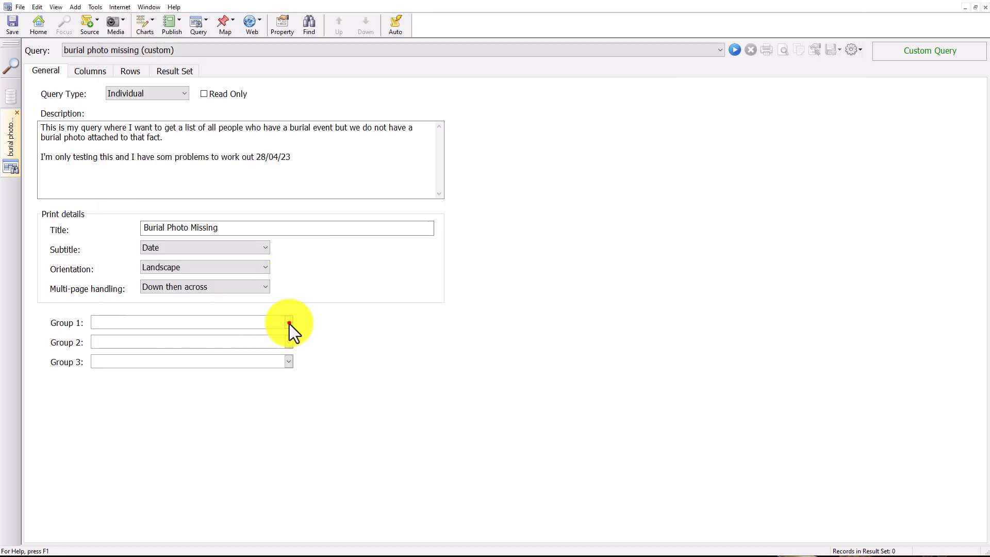
Assign the query to a new group named "Deaths & Burials" as Group 1 and check the group among the available queries
click(289, 323)
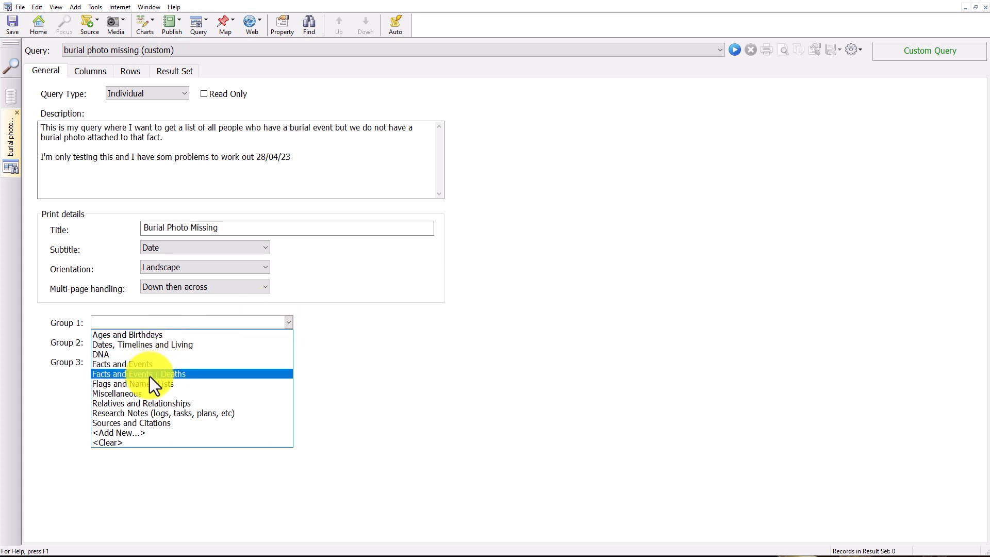
click(134, 434)
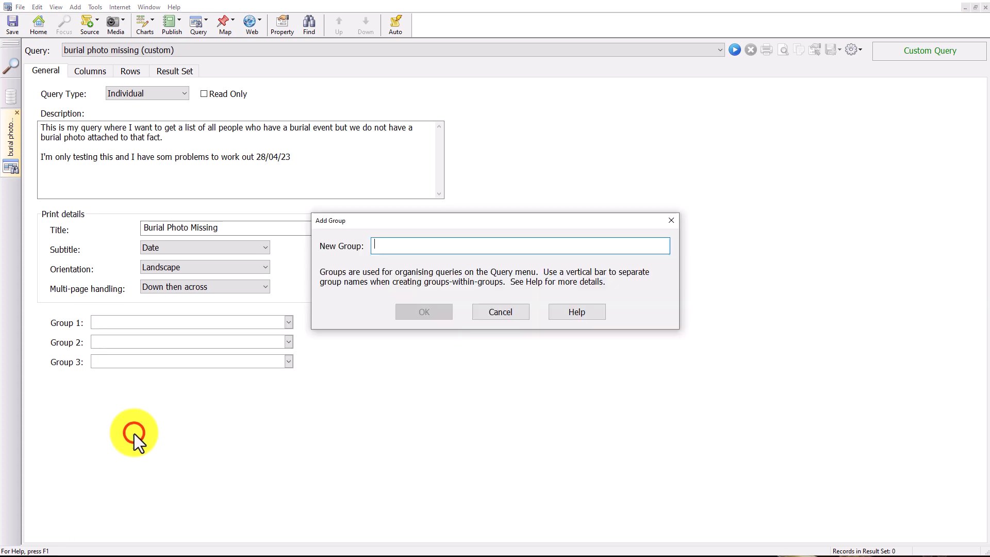
text(Deaths & Burials)
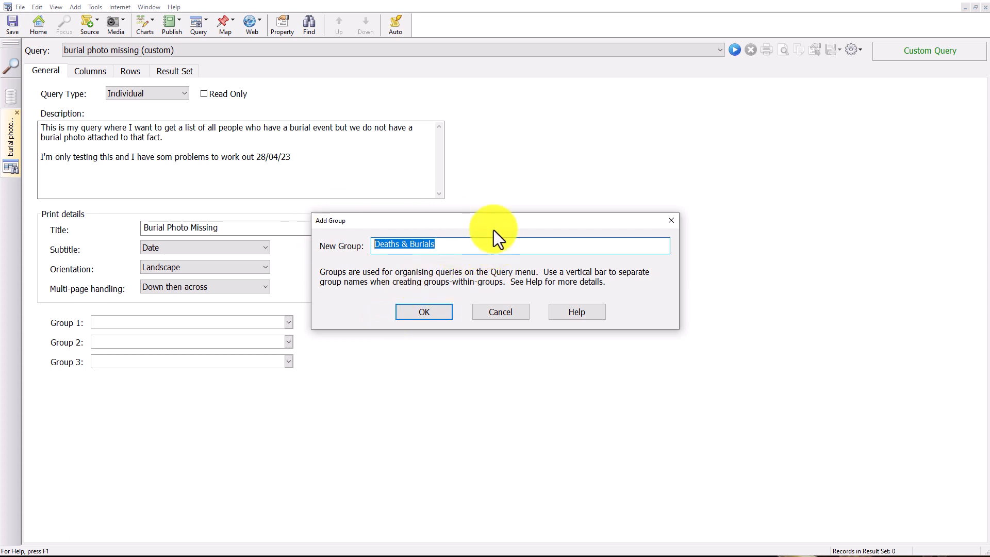
click(424, 312)
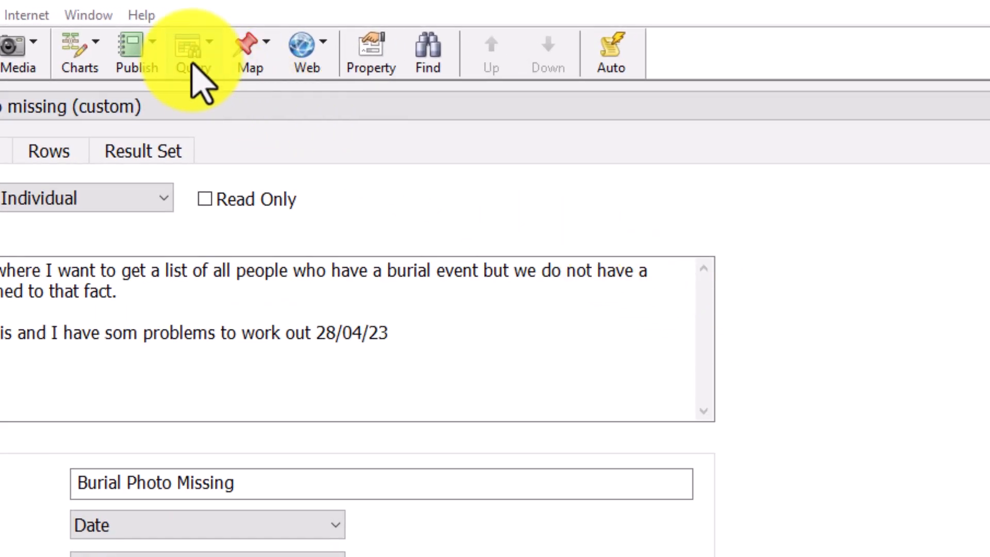
click(194, 64)
mouse_move(261, 170)
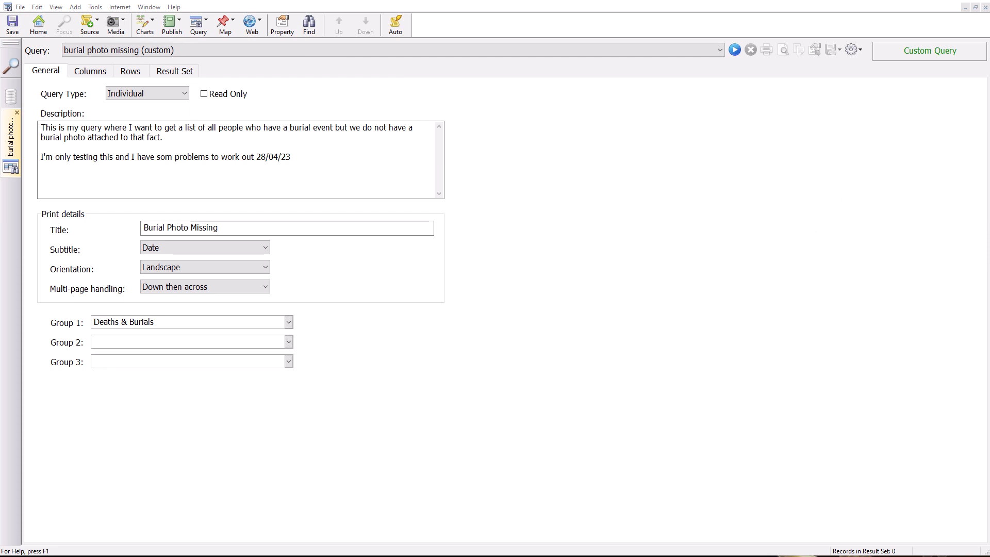
Run the burial photo missing query with only its Individual column, view the result set and return to the column definitions
click(91, 70)
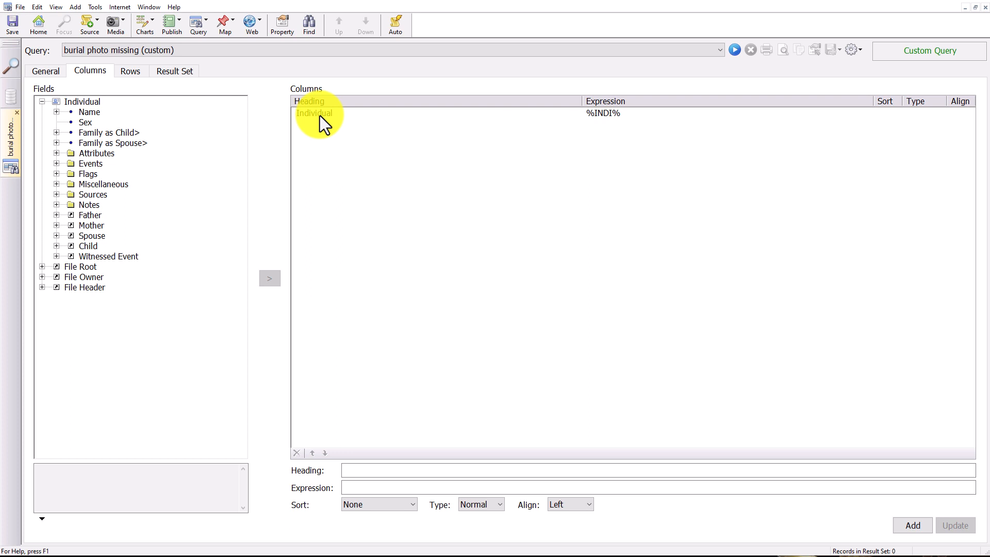
click(735, 50)
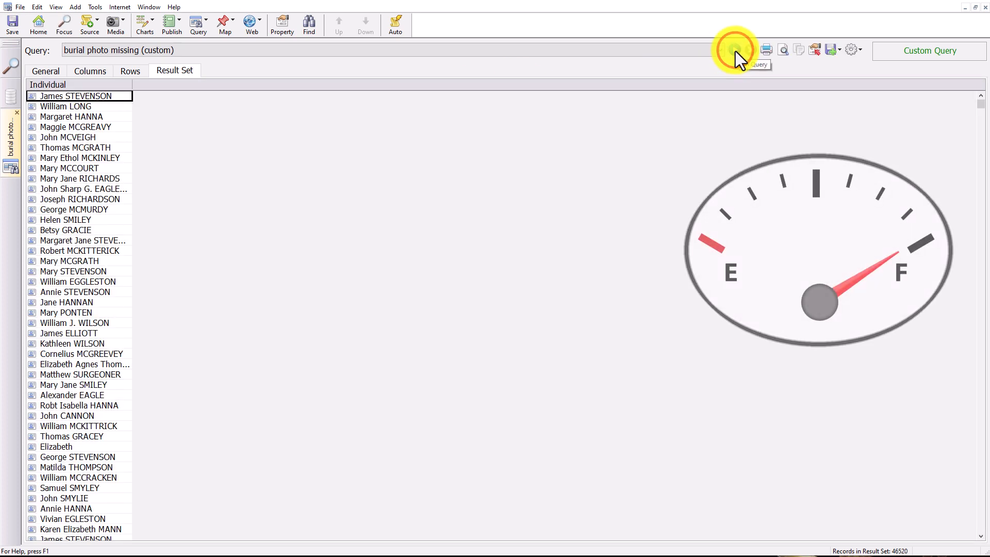
mouse_move(982, 110)
mouse_down()
mouse_move(979, 459)
mouse_move(979, 103)
mouse_up()
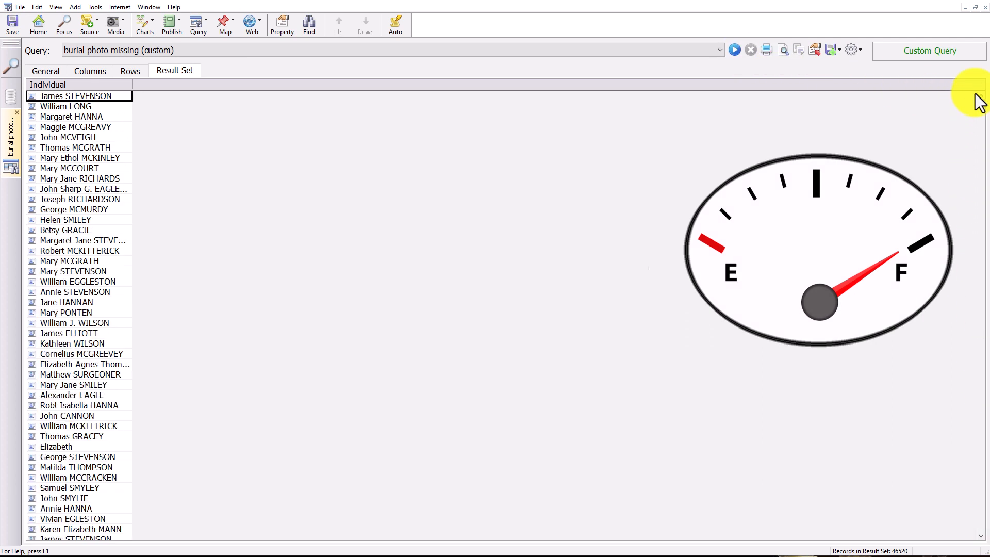
click(91, 70)
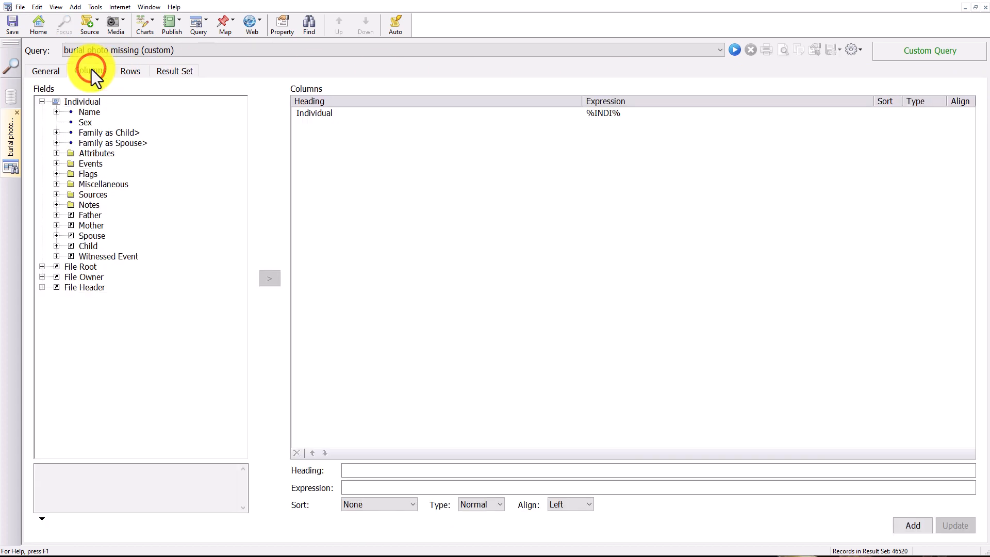
Add a column for the individual's Burial event date using the :ABBREV4 qualifier
click(56, 163)
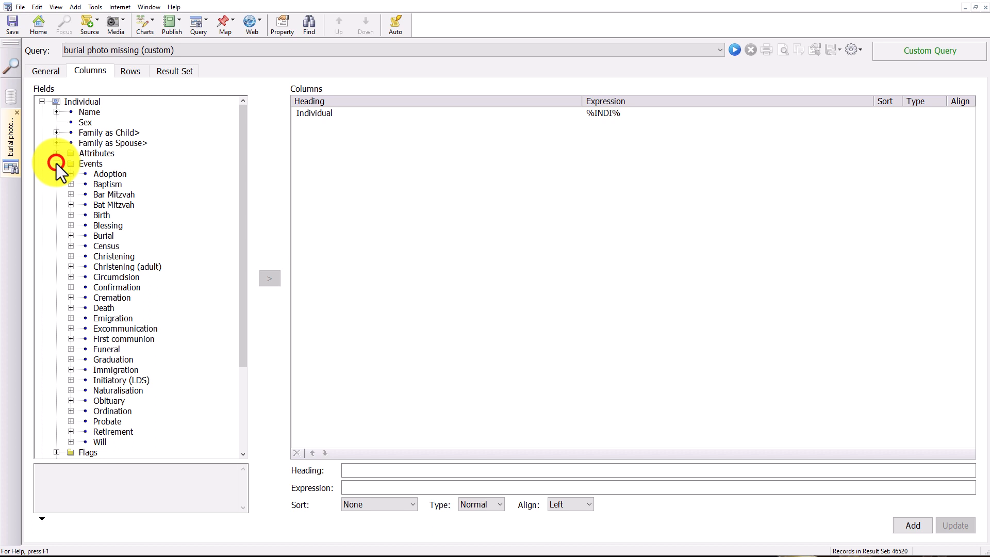
click(71, 235)
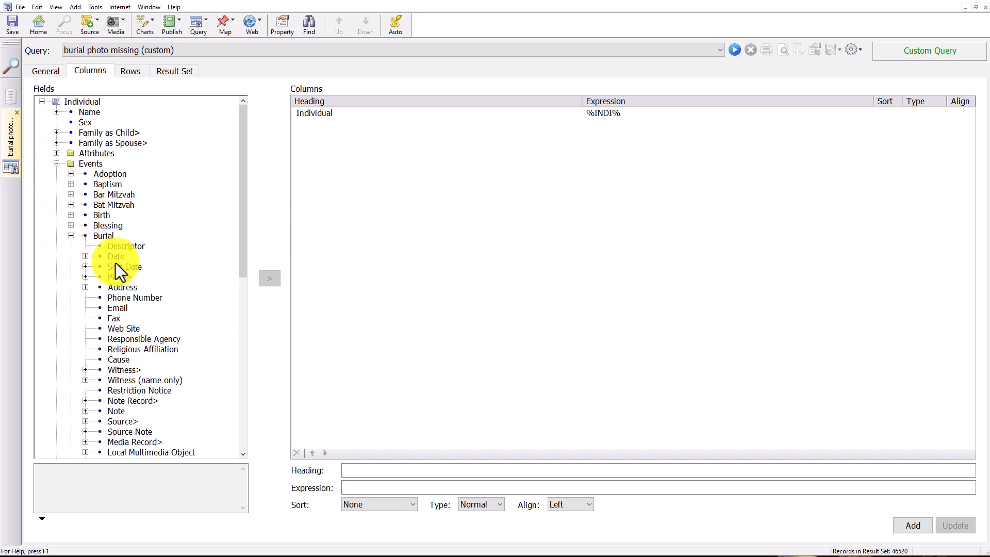
click(85, 256)
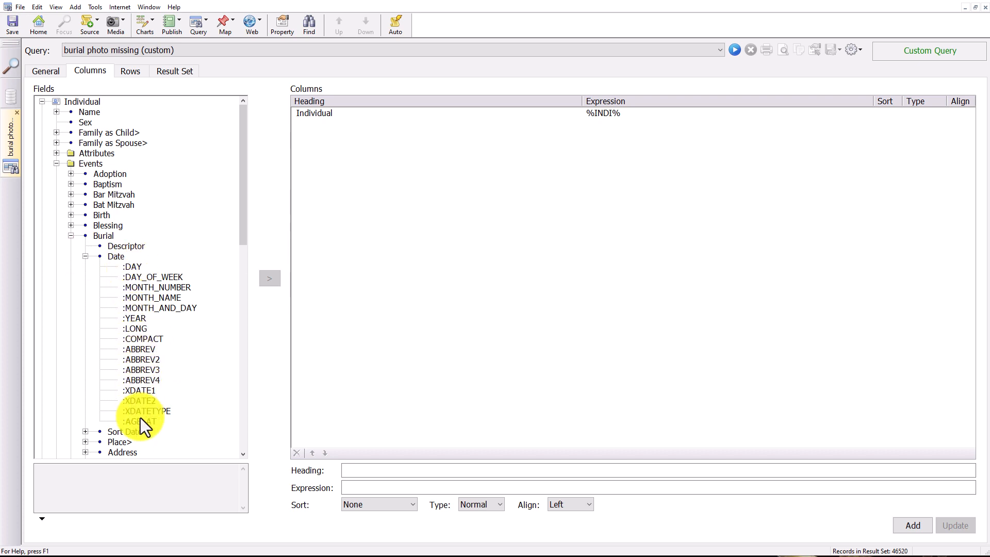
click(138, 381)
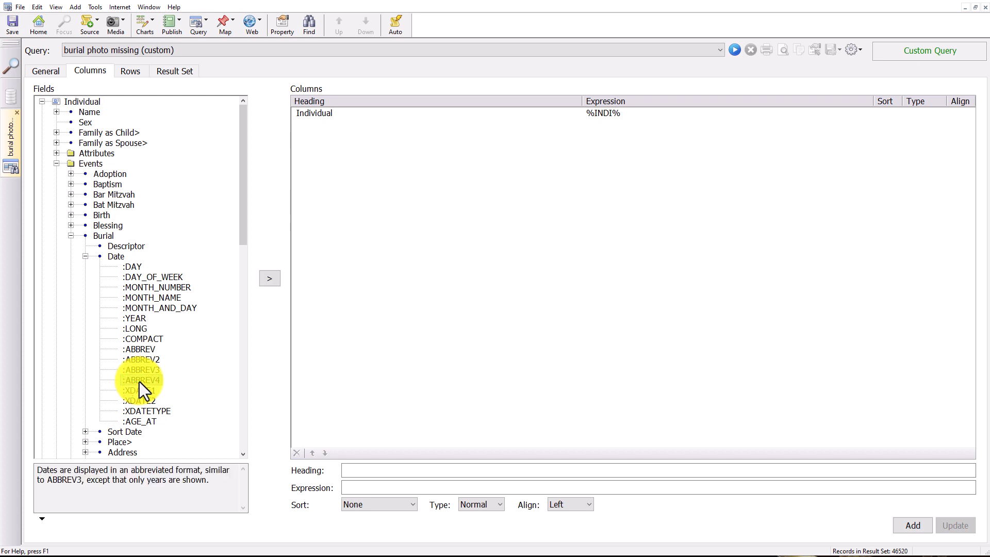
click(268, 279)
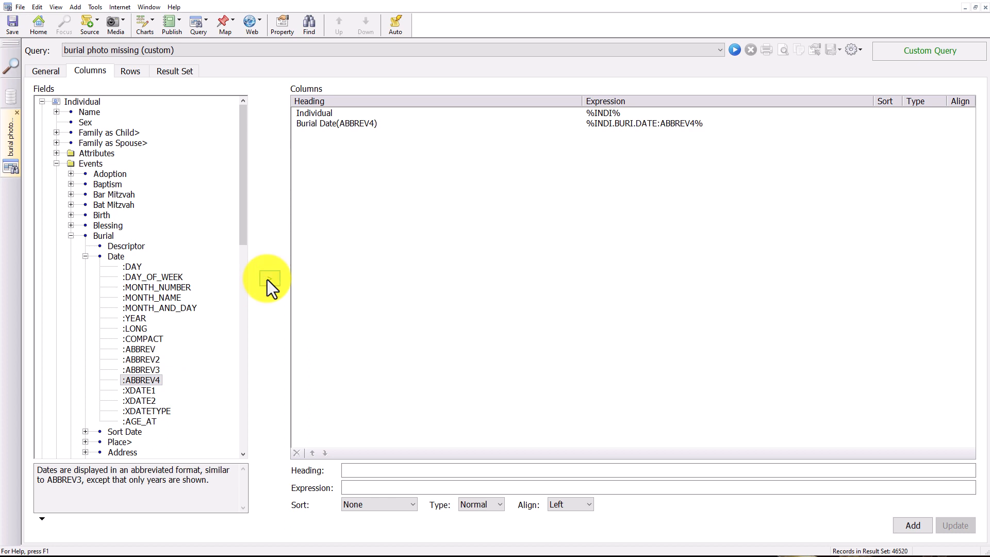
Add a plain Burial Date column without a qualifier, check its expression and delete it from the column list
click(116, 257)
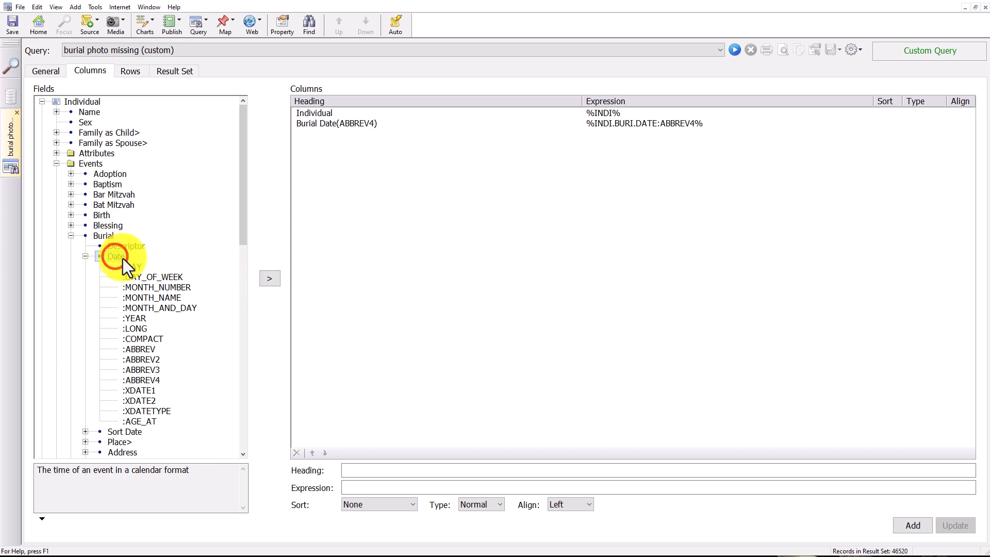
click(268, 279)
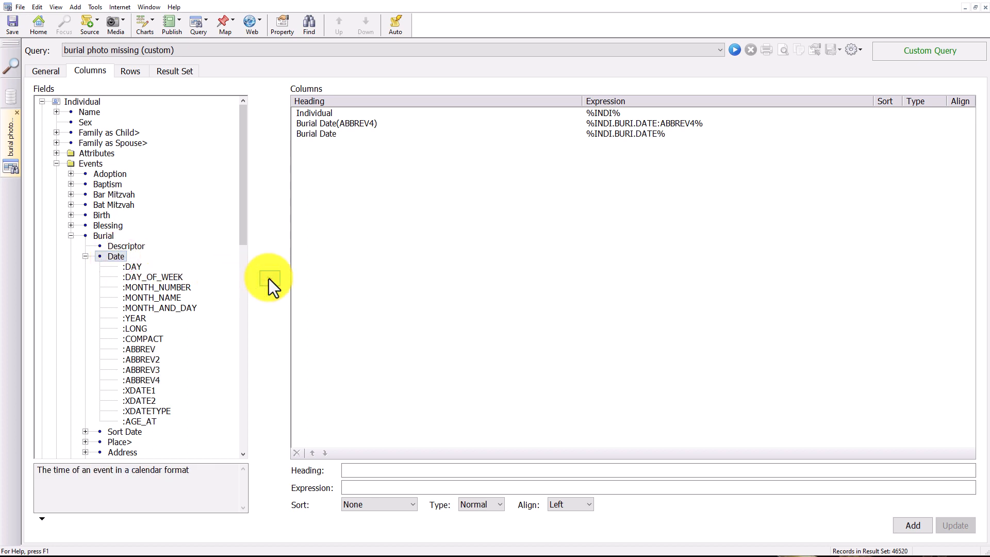
click(330, 134)
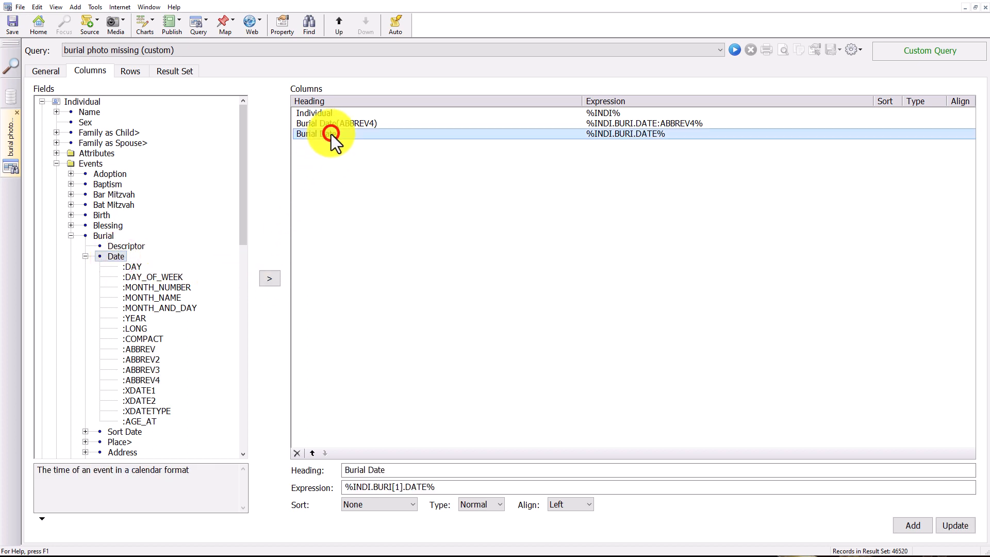
click(298, 453)
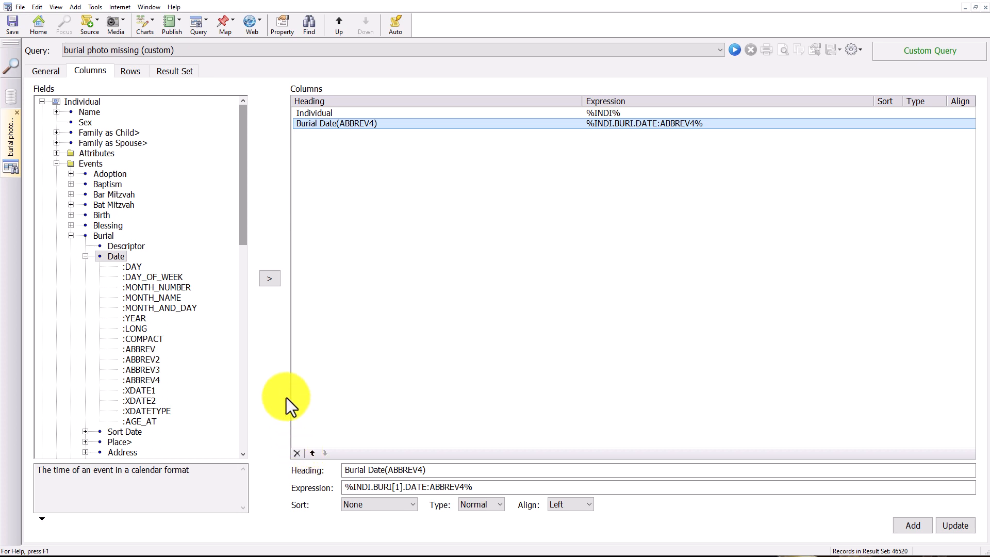
Add the Burial event's Address and Place fields as columns
drag(243, 215, 251, 268)
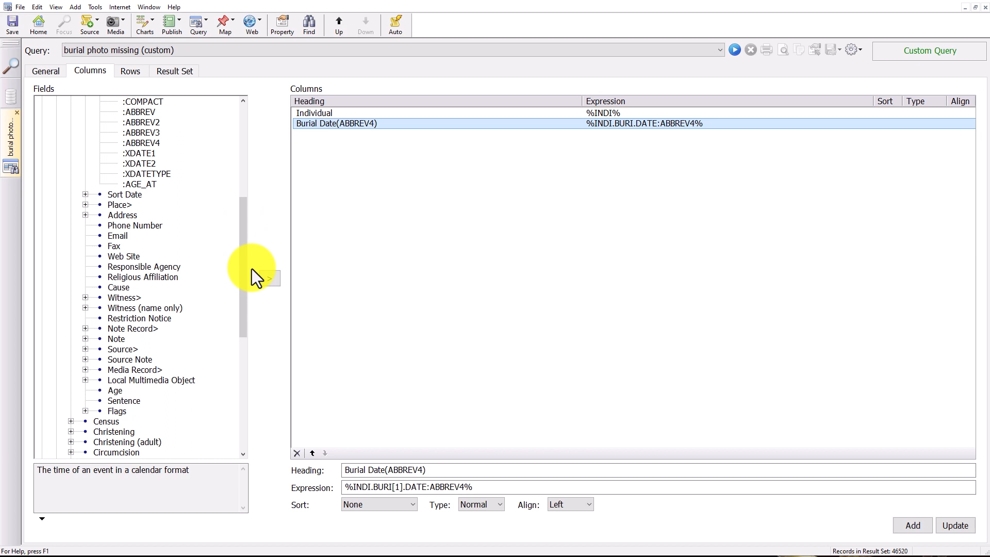
click(85, 215)
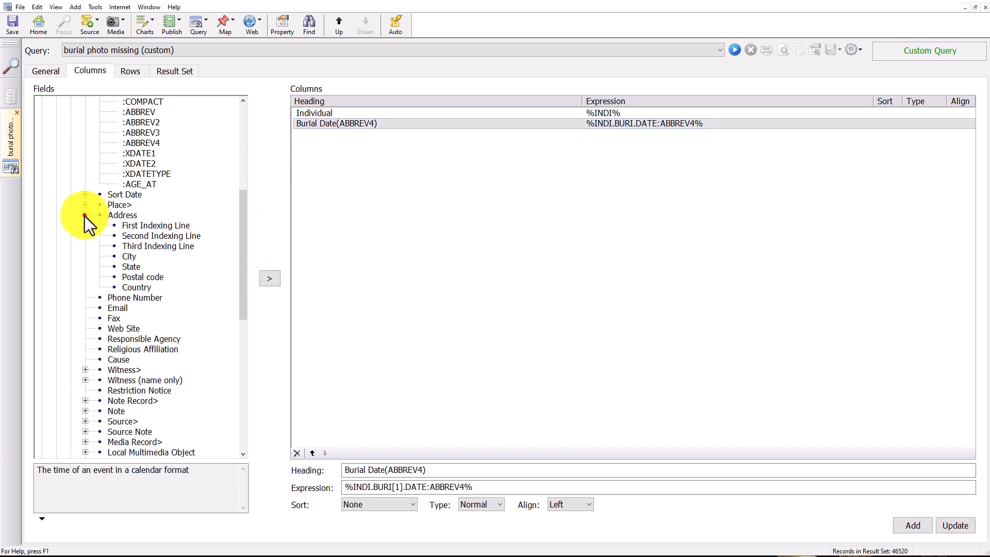
click(127, 218)
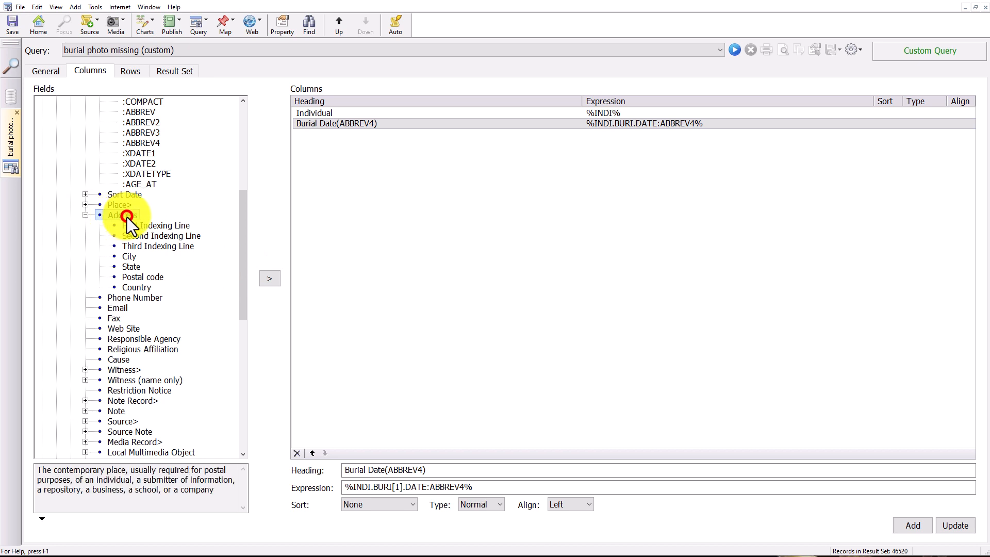
click(269, 279)
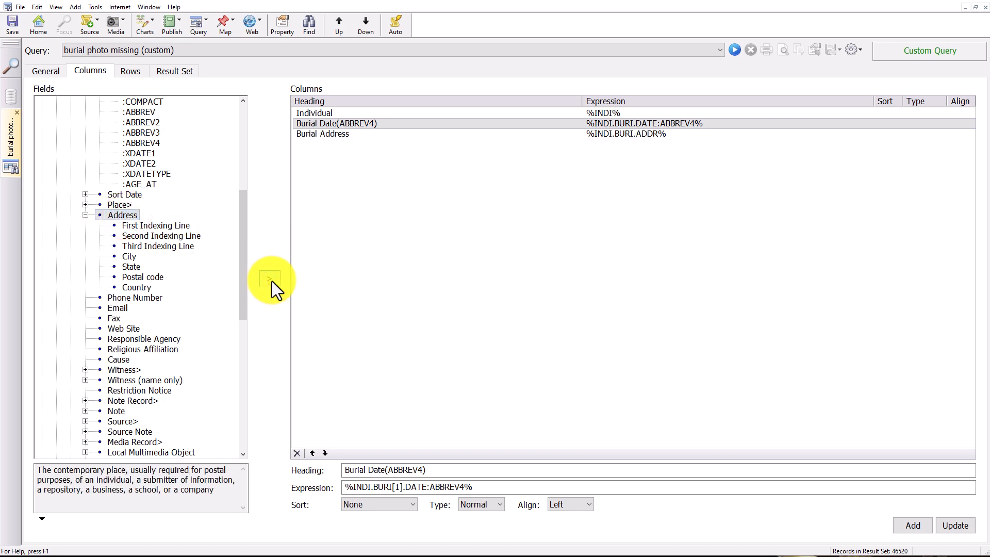
click(123, 205)
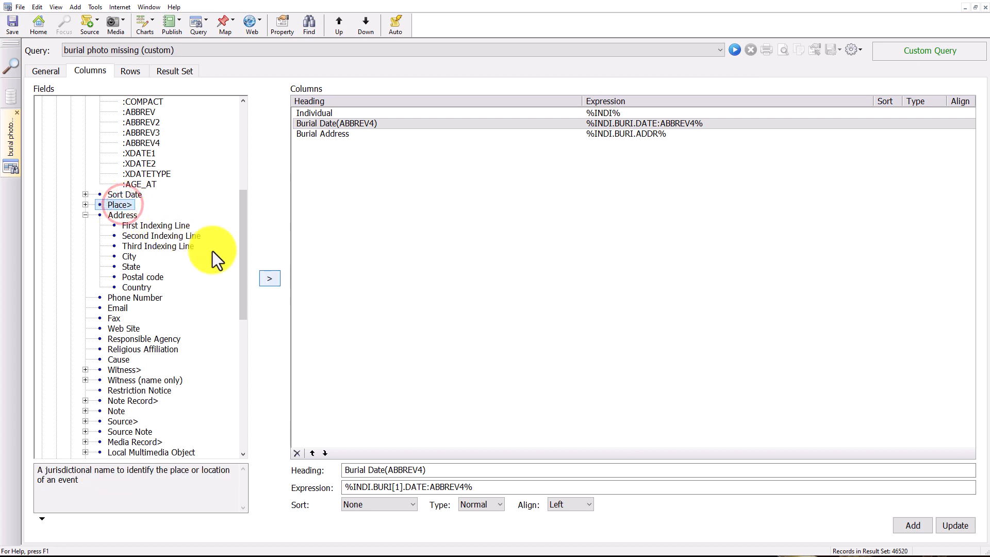
click(271, 279)
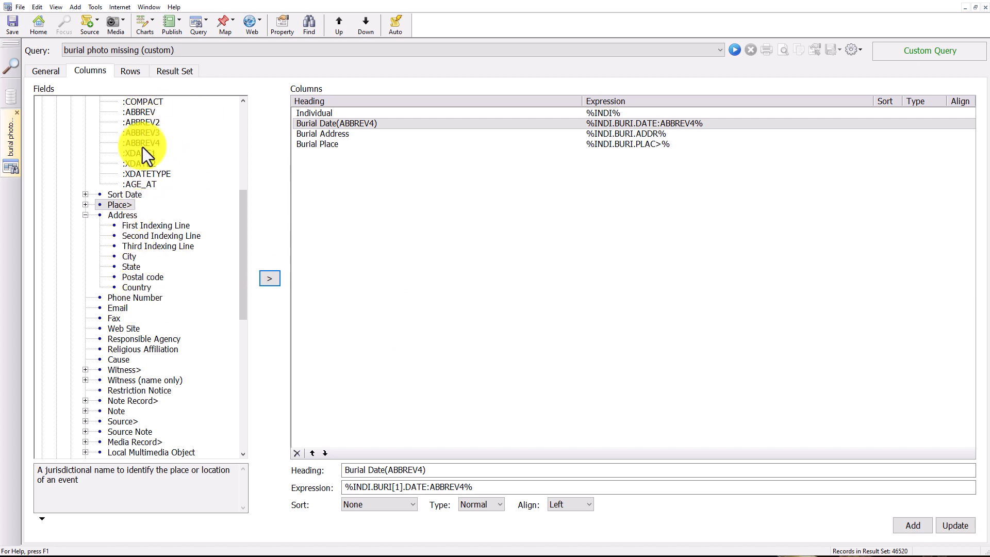
Run the query and sort the result set by burial date, with the latest burials first
scroll(240, 261, up, 3)
scroll(236, 239, down, 1)
drag(236, 262, 242, 239)
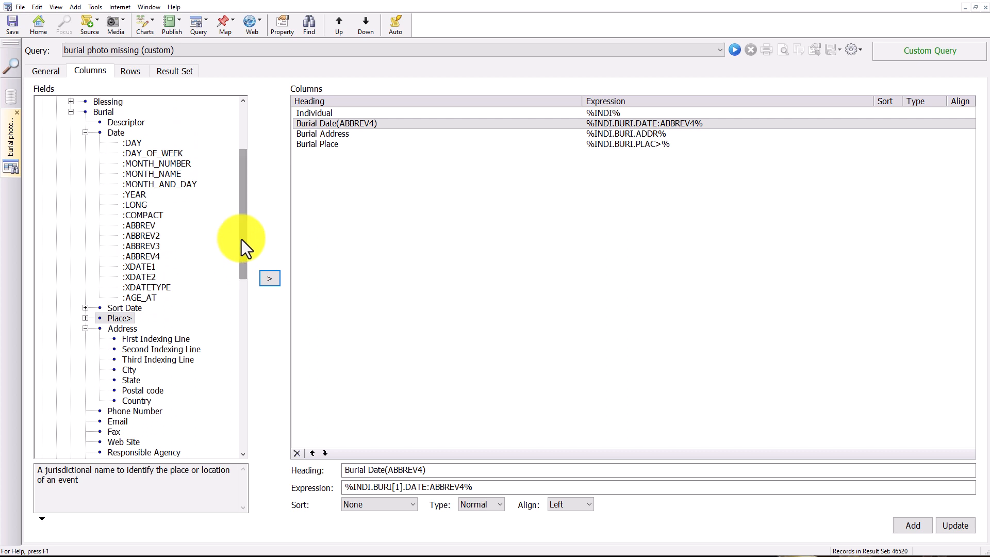
click(735, 51)
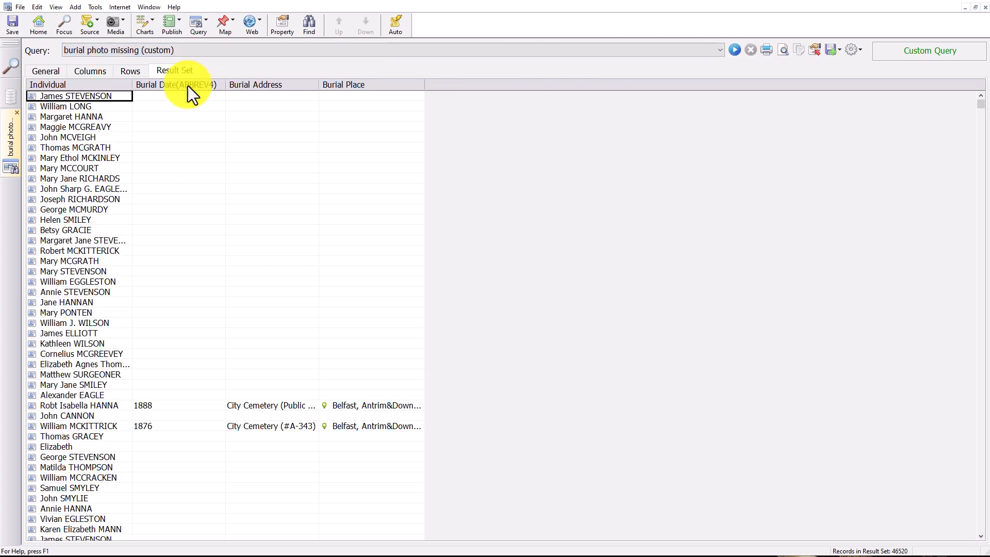
click(187, 85)
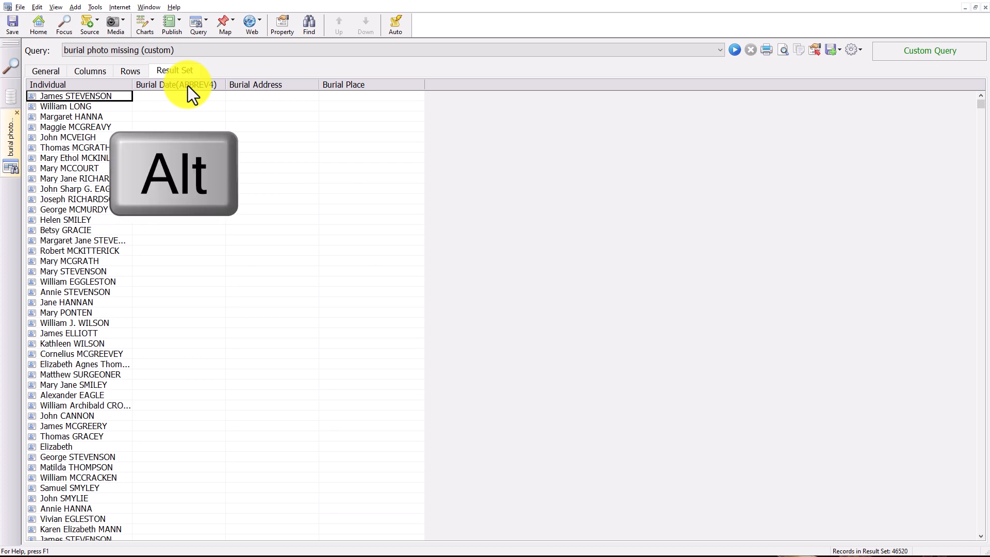
alt+click(187, 85)
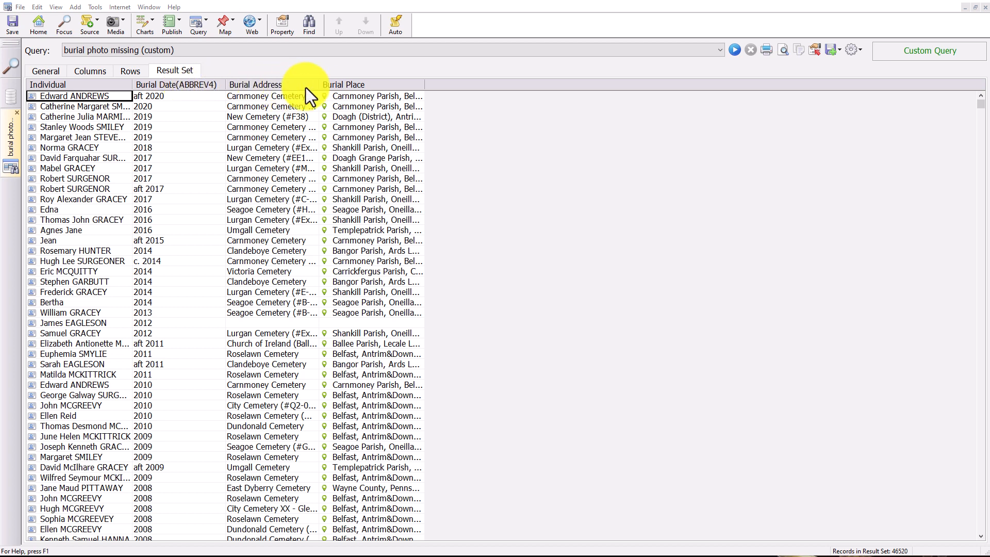
Widen the Burial Address and Burial Place columns to fit their full text and look through the sorted records
drag(319, 85, 396, 103)
drag(501, 85, 693, 98)
drag(981, 104, 982, 138)
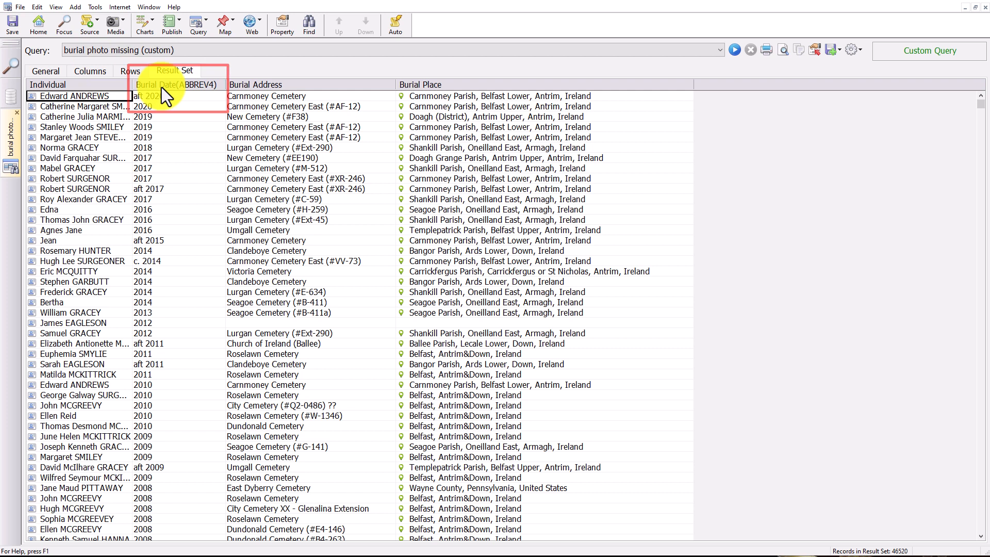
Rename the Burial Date(ABBREV4) column's heading to "Burial Year" in the column definitions
click(93, 72)
click(320, 124)
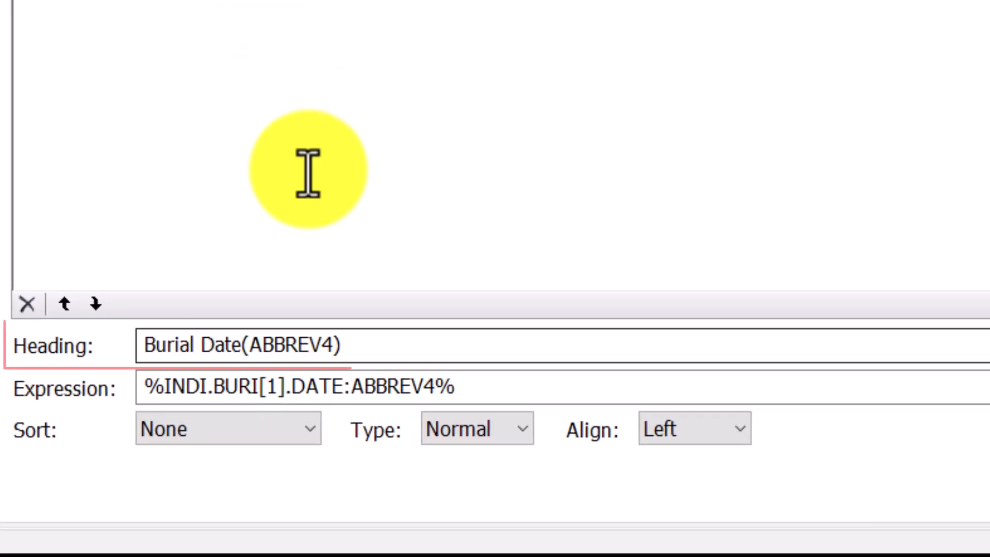
triple_click(332, 354)
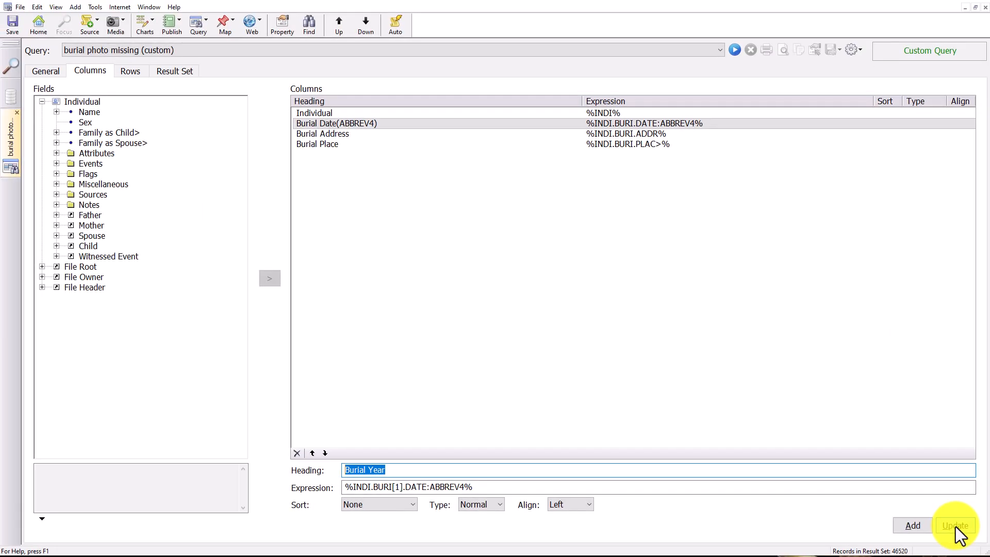
click(955, 525)
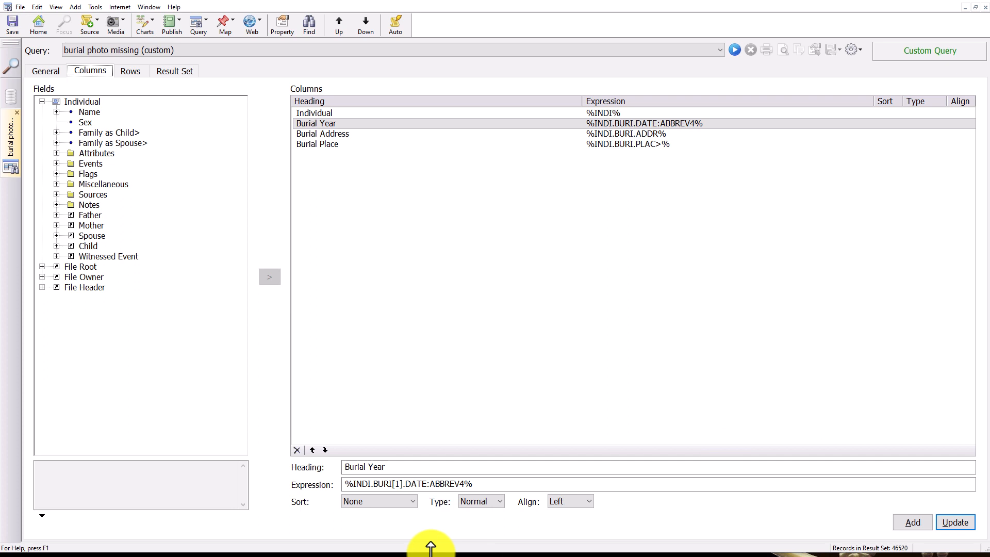
Shorten the program window and examine the Burial Year column's expression and sort options, leaving the sort at None
drag(430, 551, 431, 457)
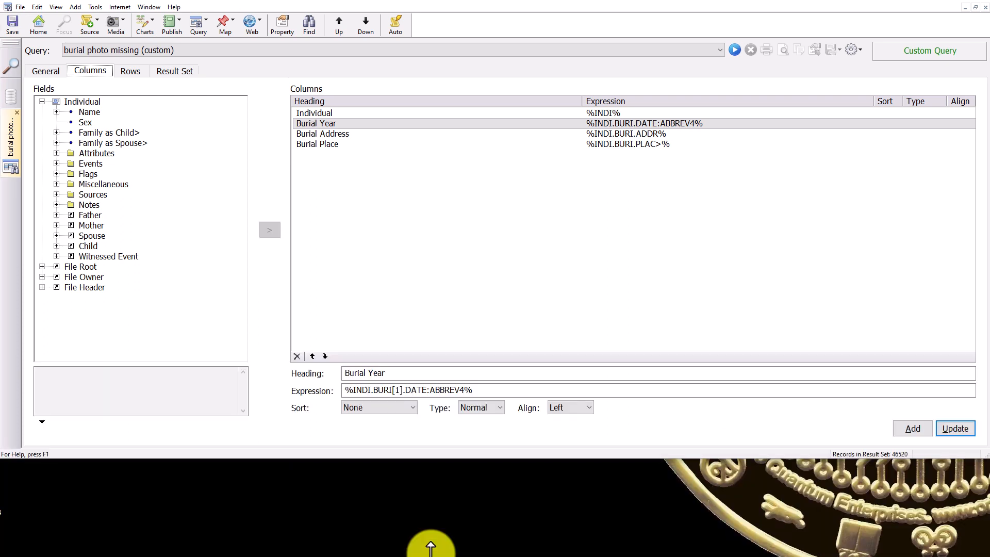
drag(475, 390, 263, 405)
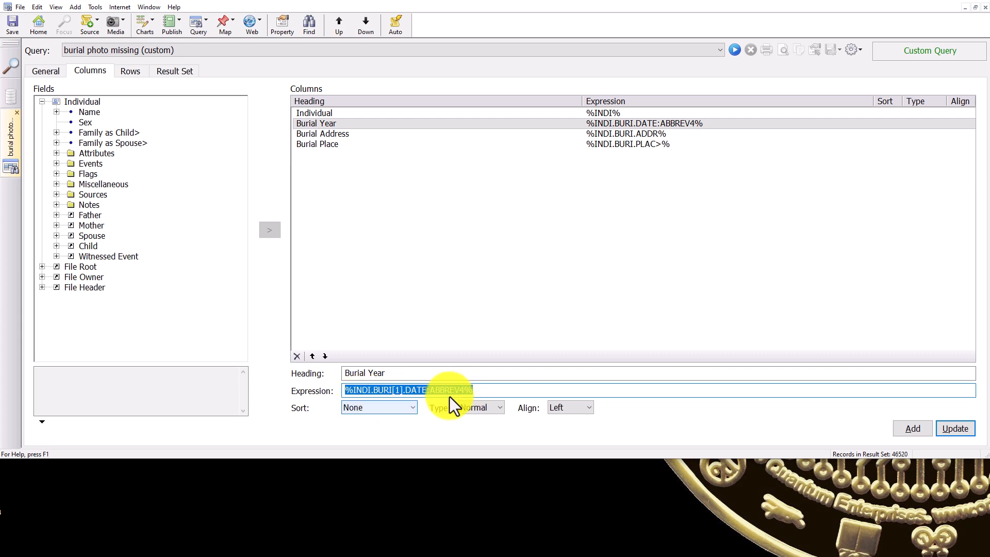
click(412, 407)
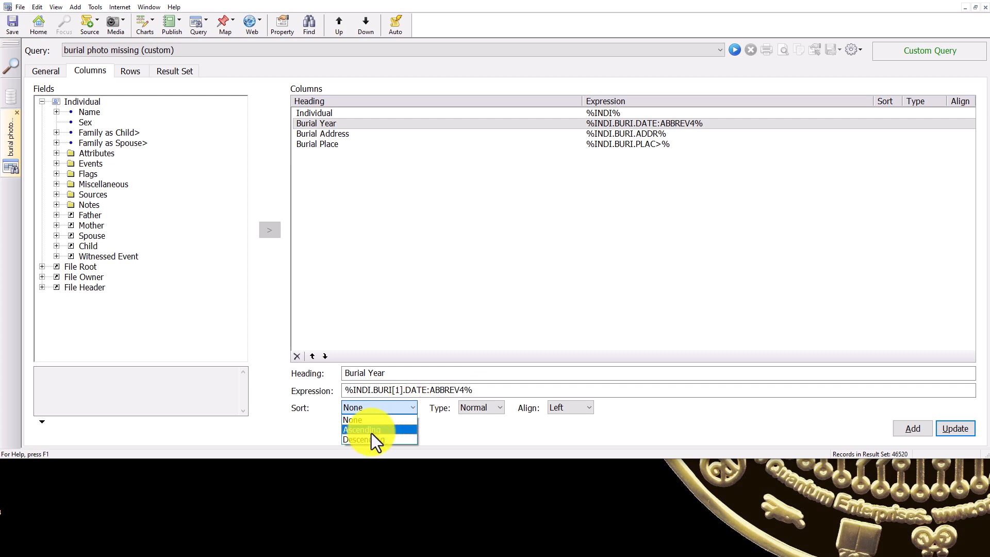
key(Escape)
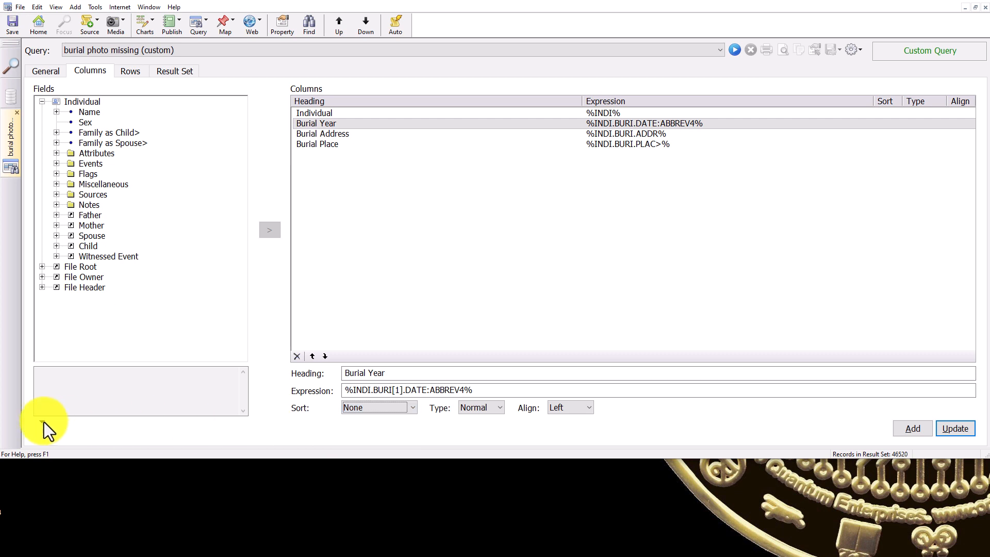
Set the box below the field list to show both the description and the data reference
click(42, 423)
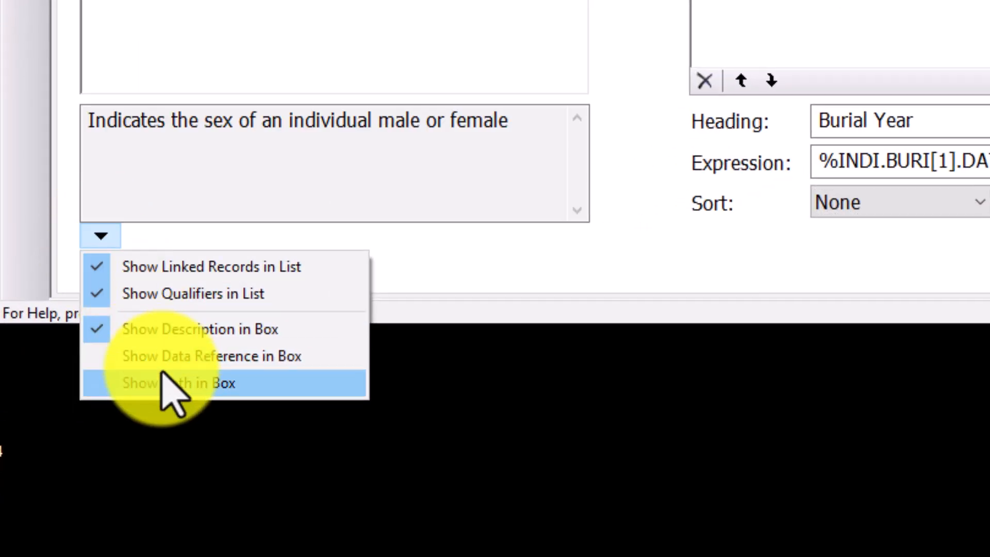
key(Up)
key(Up)
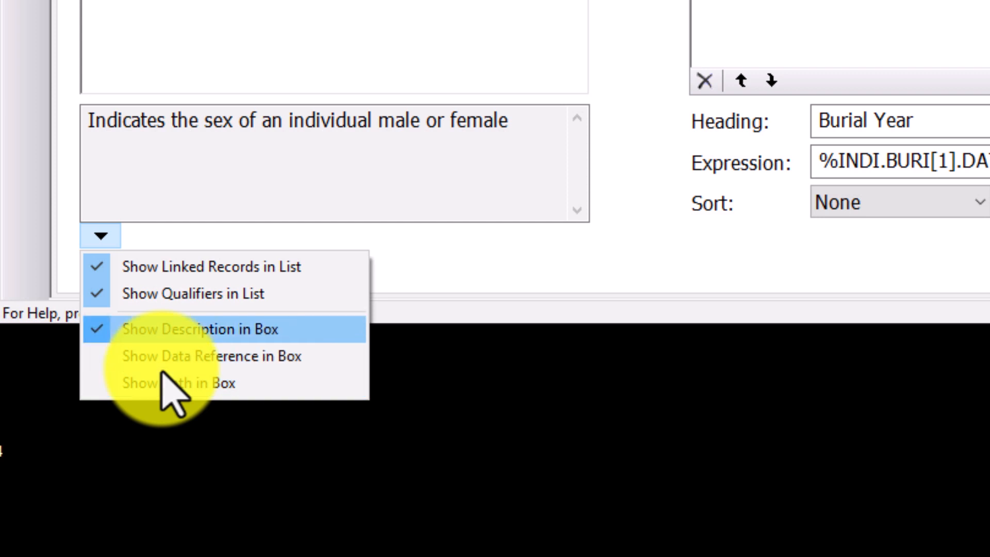
key(Down)
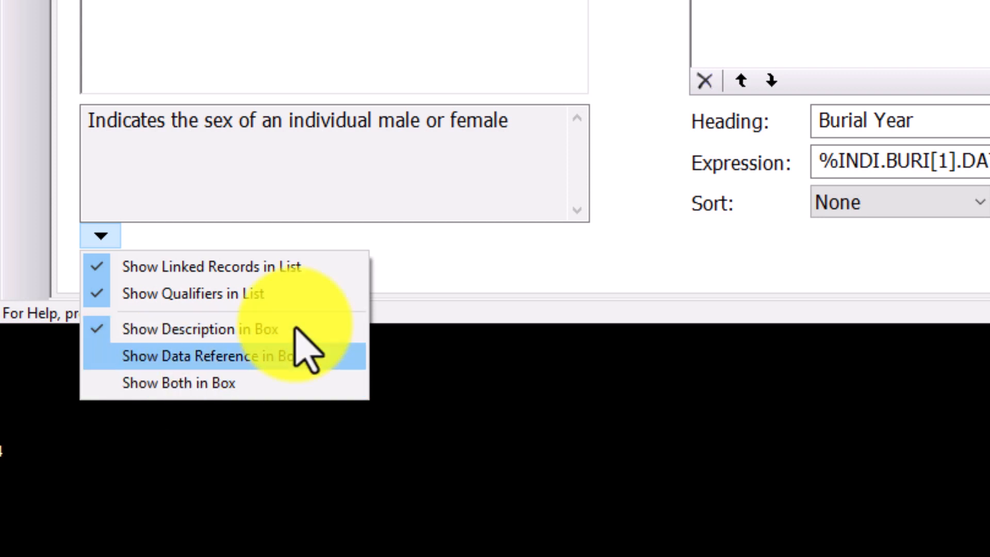
key(Down)
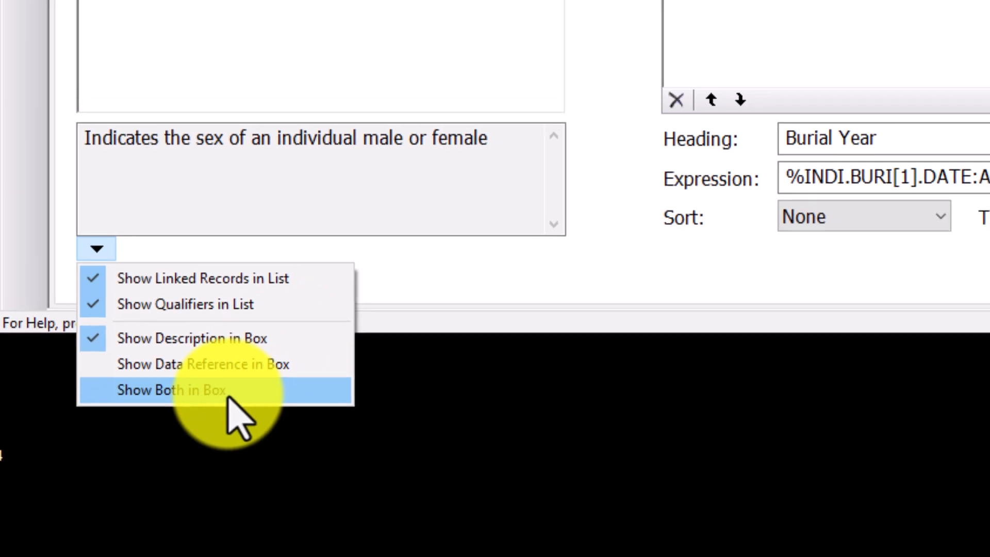
click(238, 393)
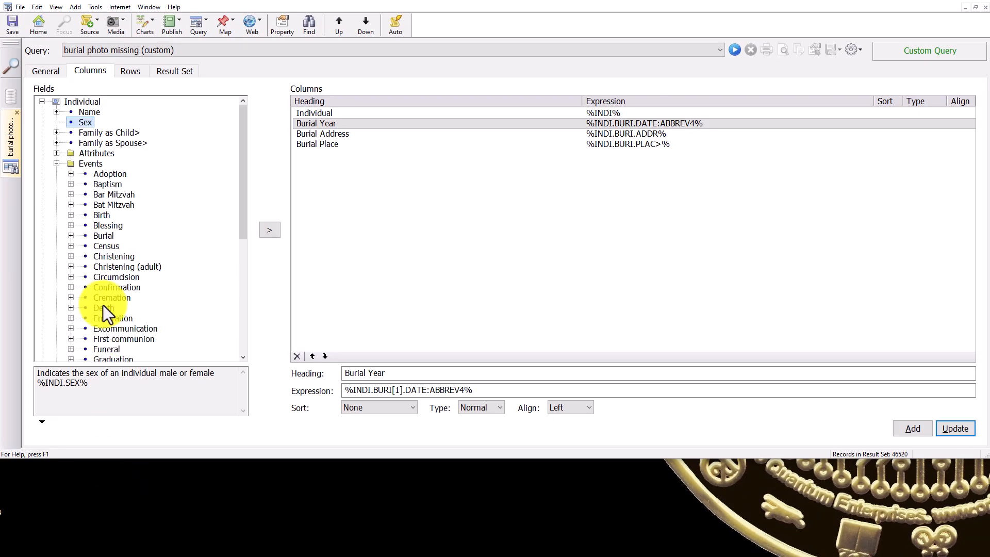
Examine the data reference for the Burial event's Date :ABBREV4 field and compare it with the Burial Year column's expression
click(103, 235)
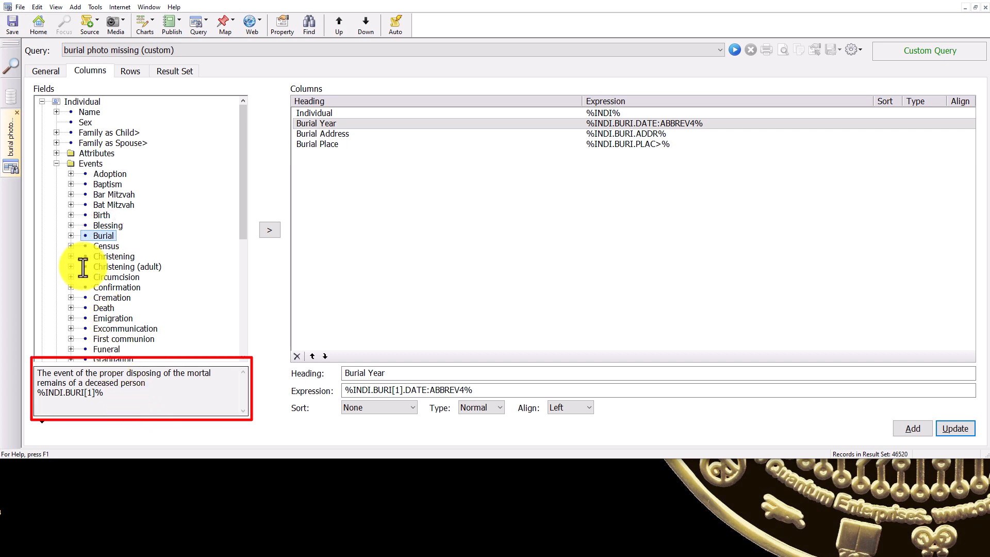
click(72, 238)
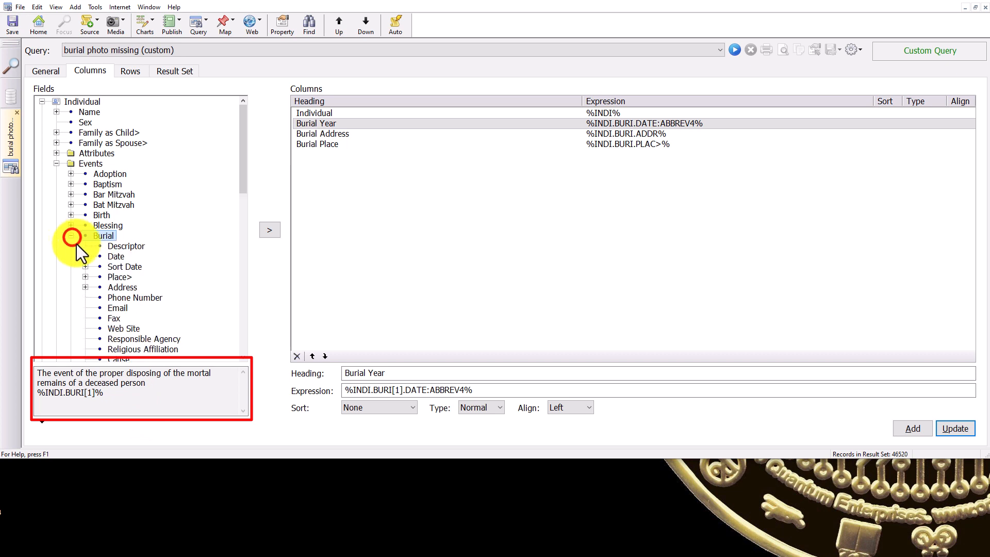
click(85, 256)
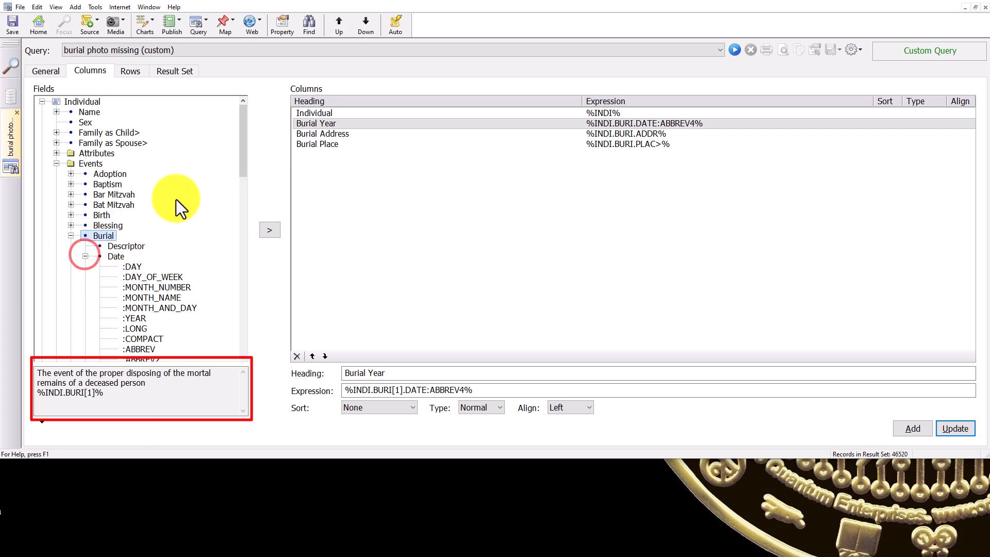
drag(242, 159, 244, 217)
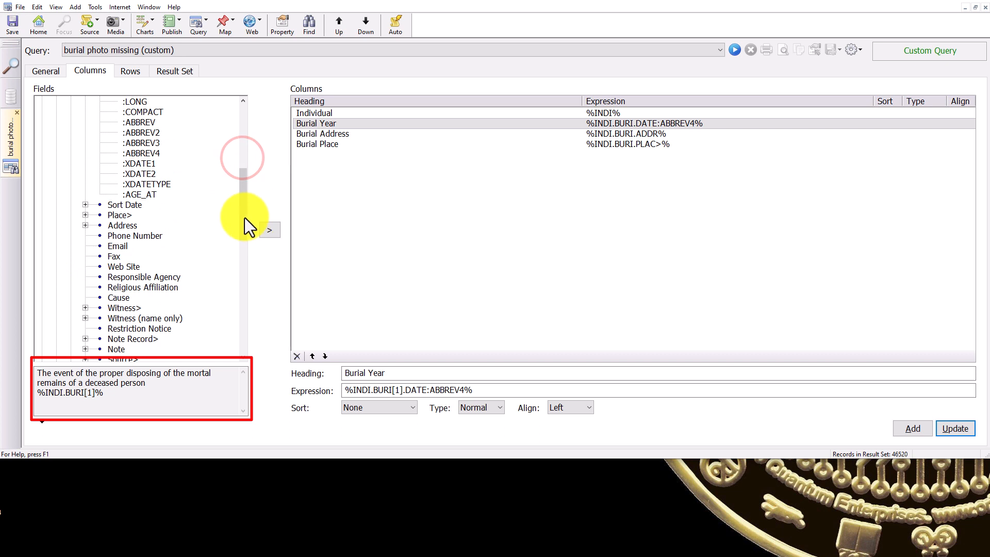
click(149, 153)
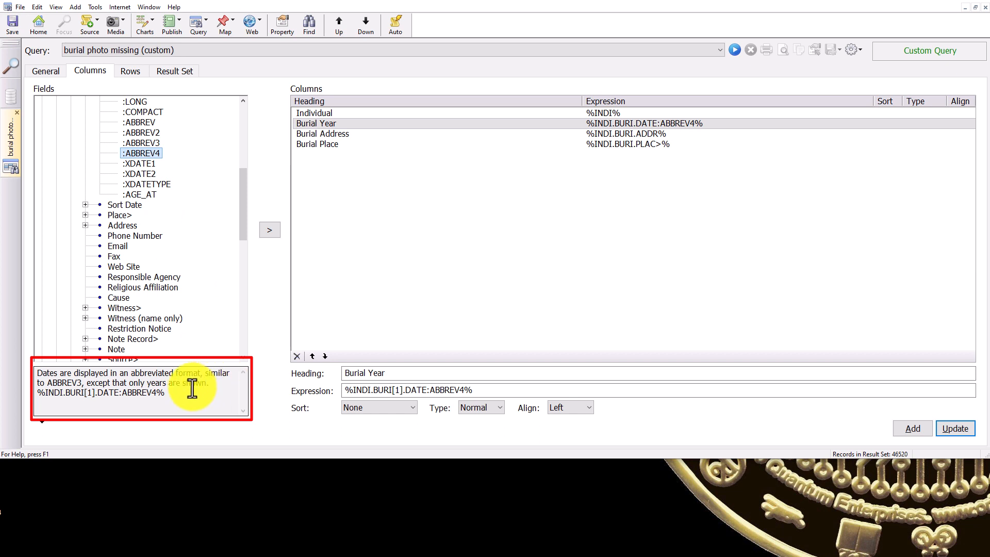
drag(36, 396, 230, 402)
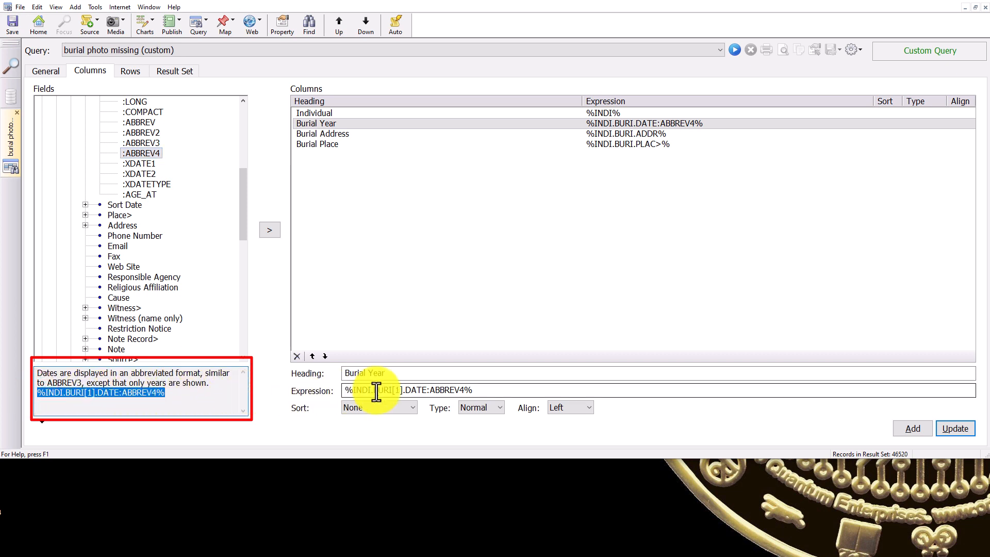
drag(479, 390, 326, 390)
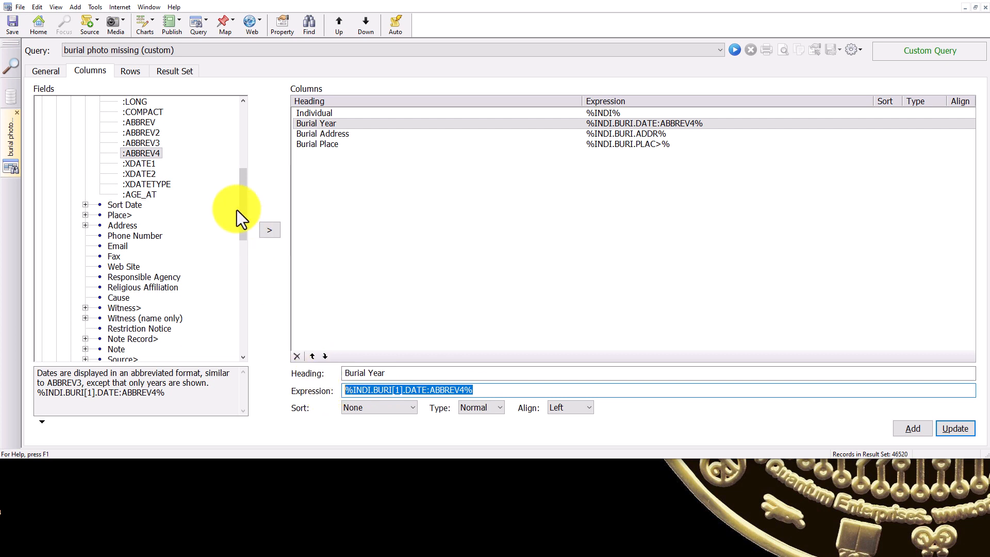
Add the Burial event's Media Record> field as a query column
scroll(236, 209, down, 3)
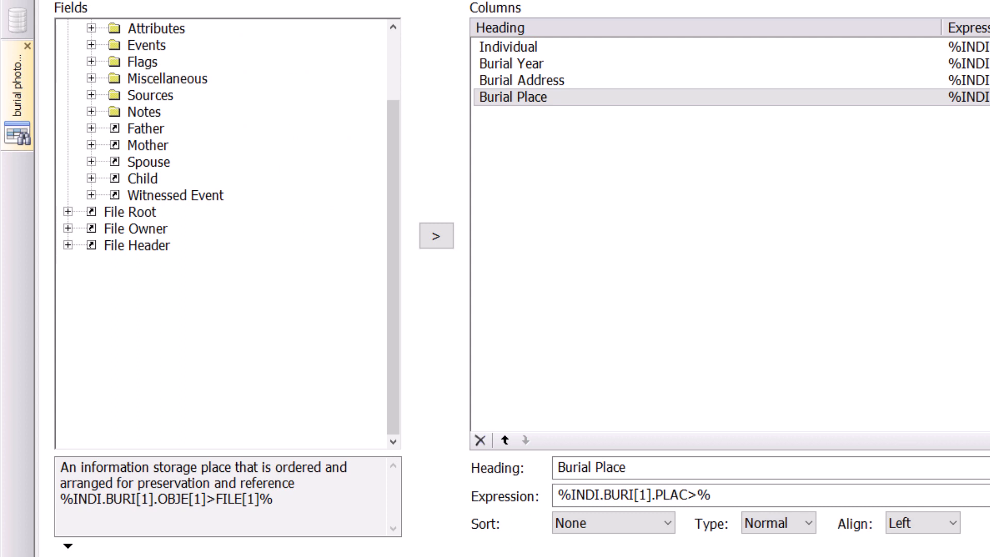
click(91, 44)
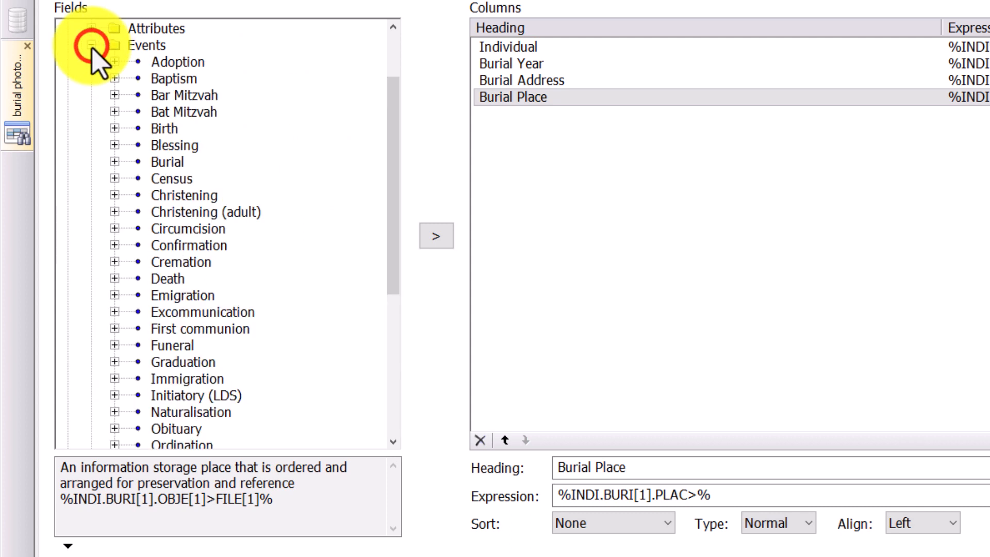
click(114, 161)
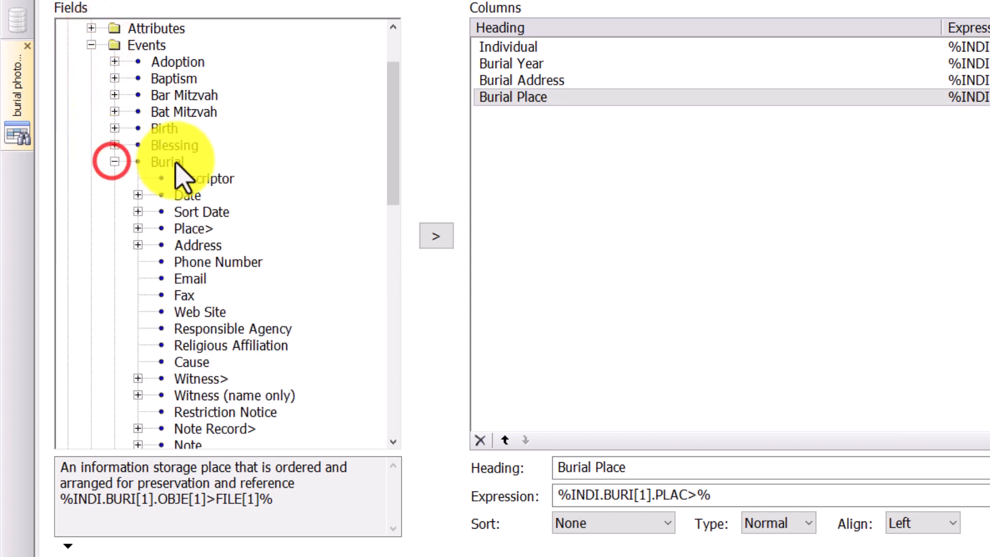
drag(393, 161, 397, 215)
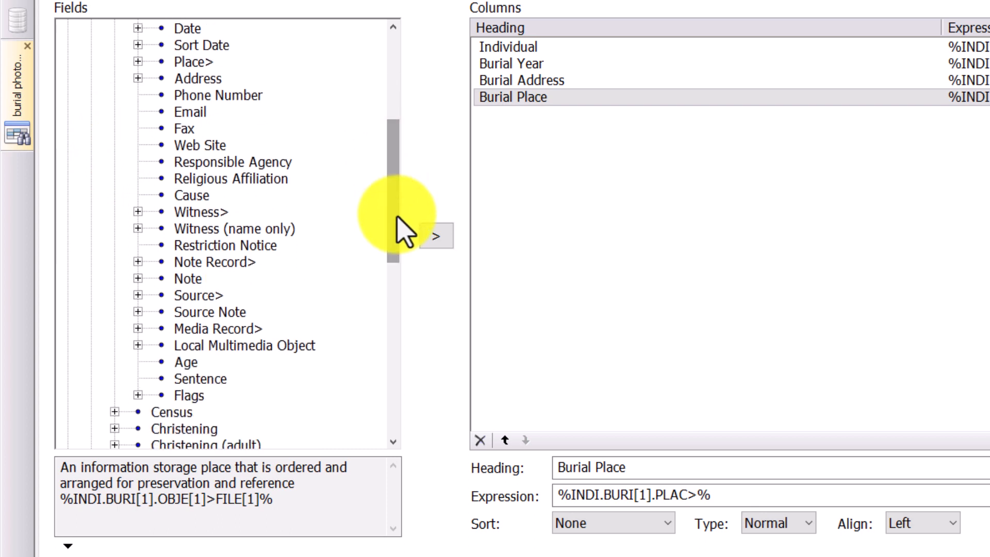
click(195, 333)
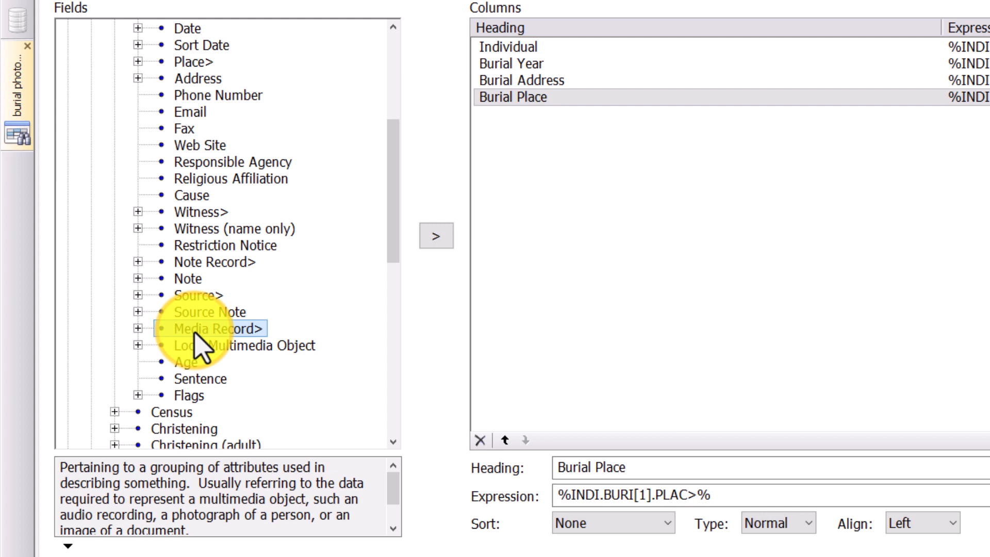
click(438, 238)
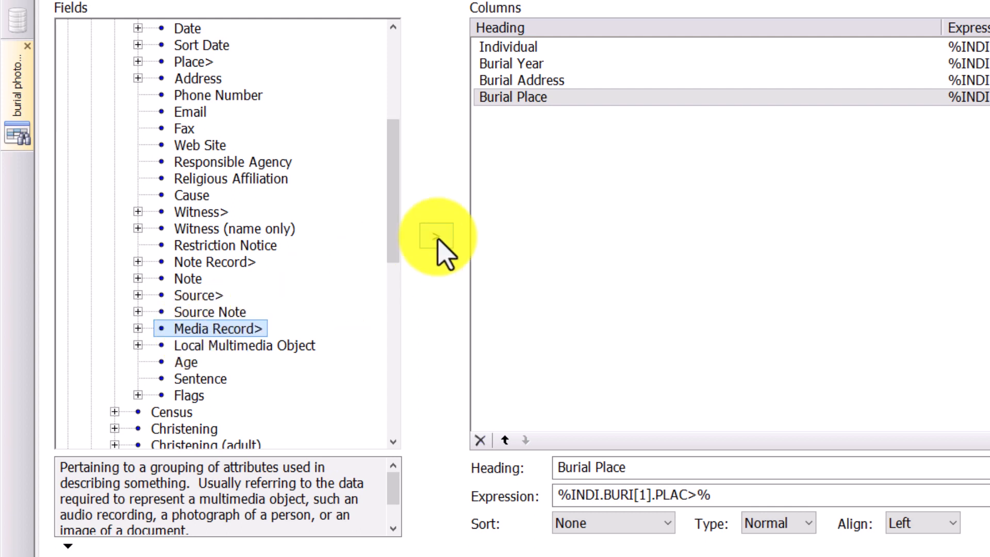
click(437, 238)
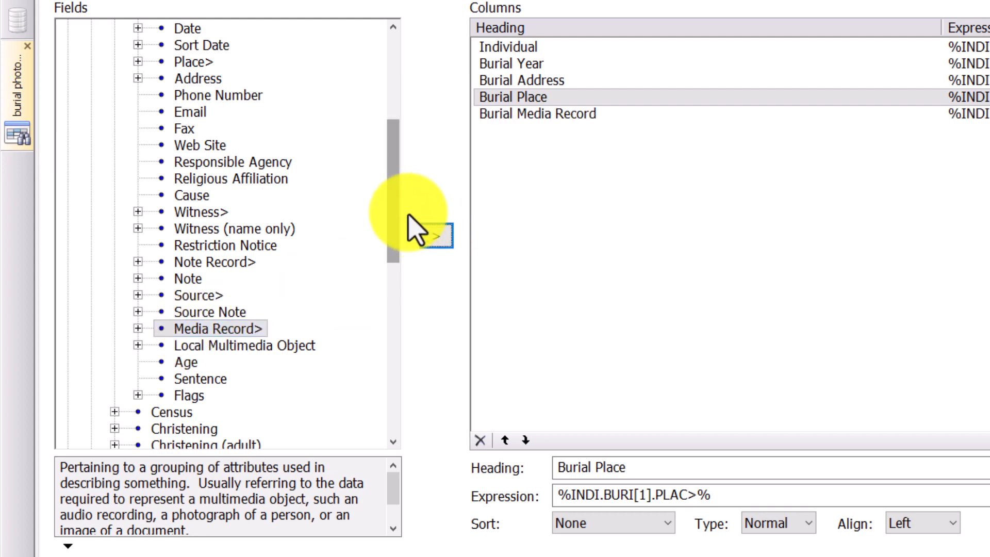
Add the File field of the Burial event's Media Record as a column and check both media columns in the result set
drag(393, 194, 396, 236)
click(137, 211)
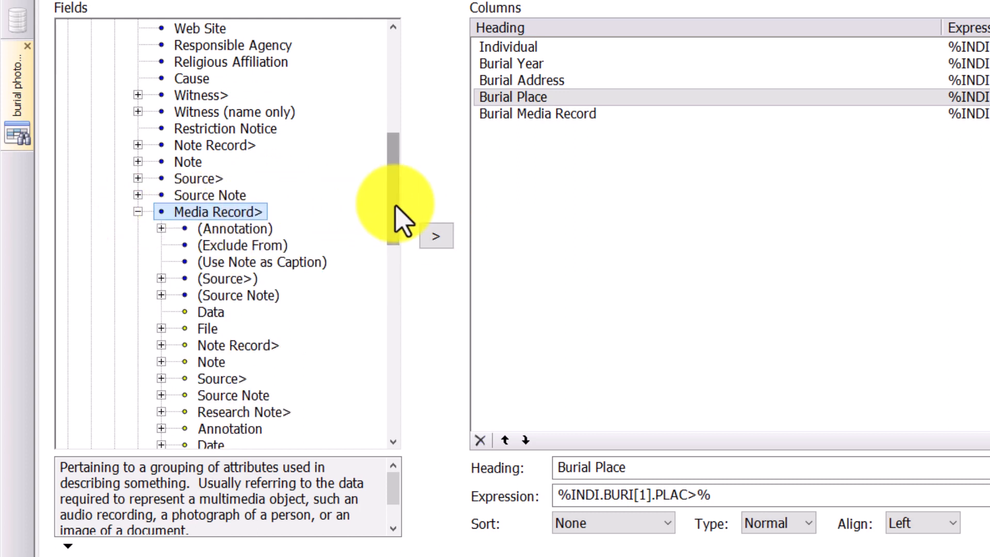
drag(395, 206, 404, 255)
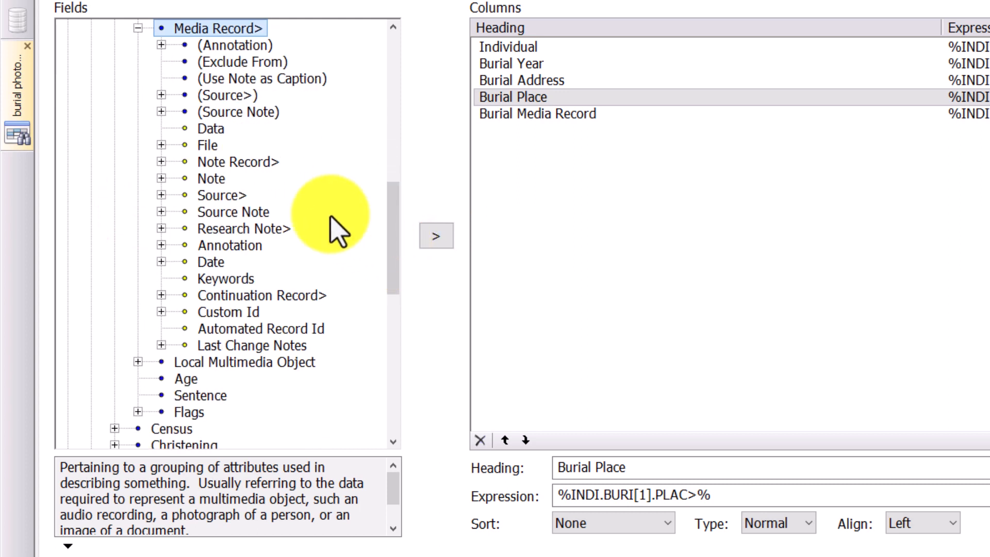
click(208, 145)
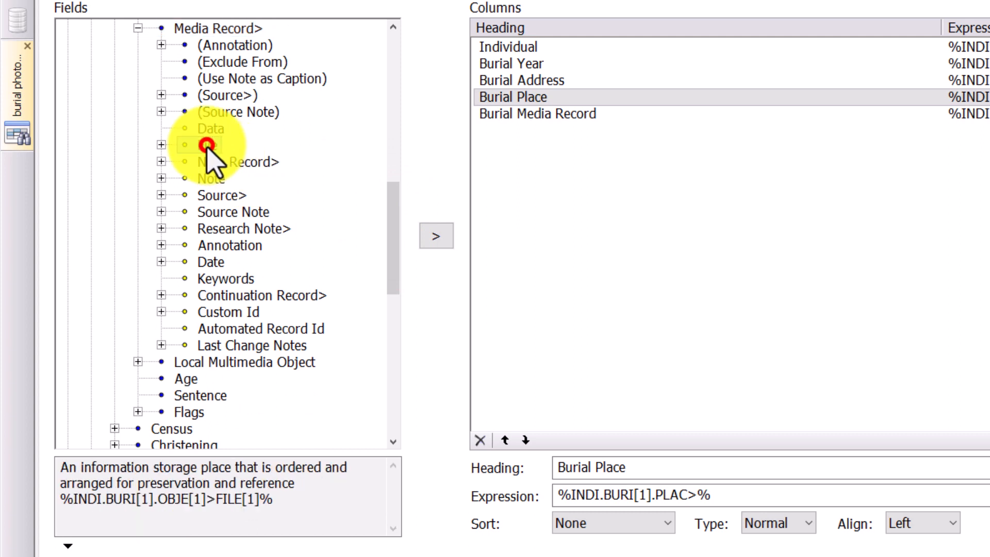
click(436, 237)
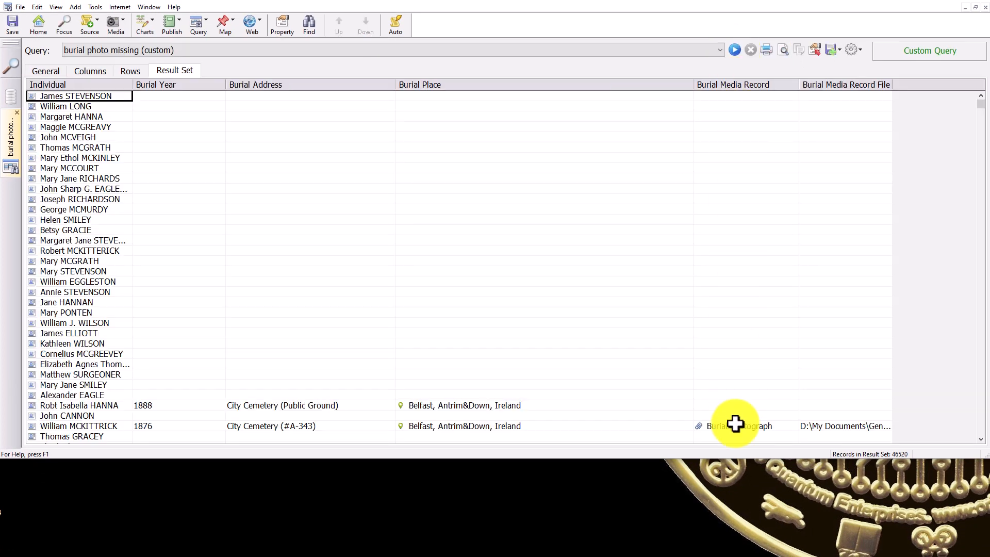
click(841, 427)
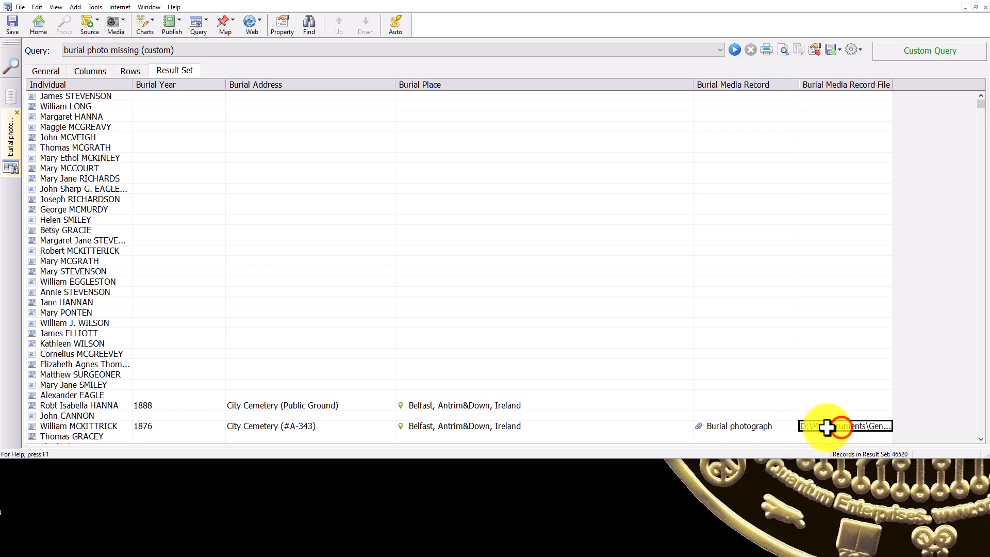
click(751, 427)
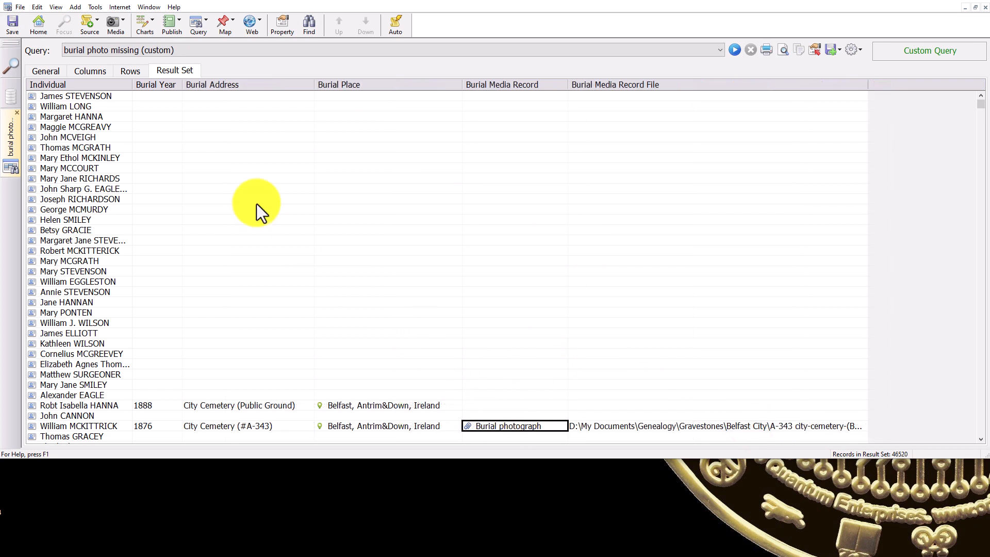
Move the Burial Place column up two places in the column order and back down again
click(93, 71)
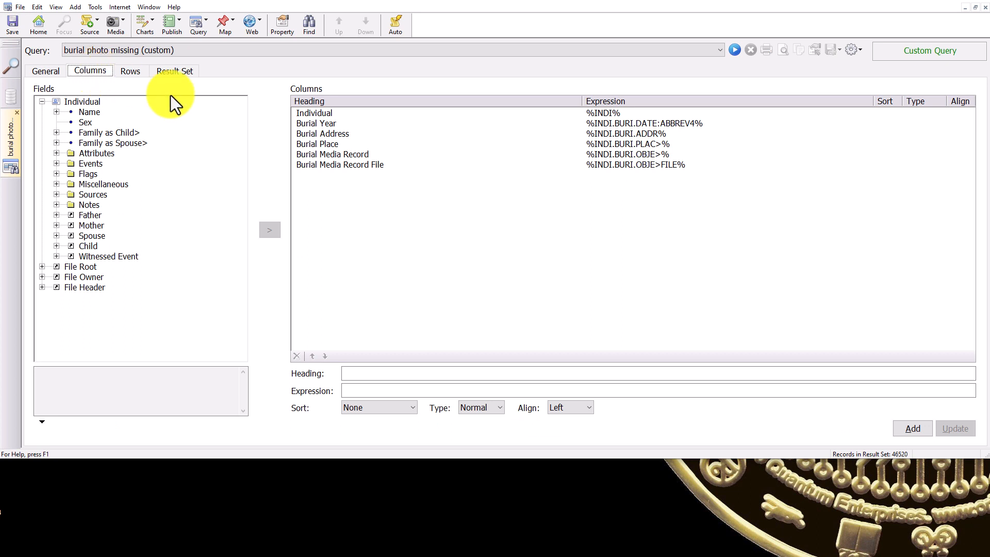
click(335, 146)
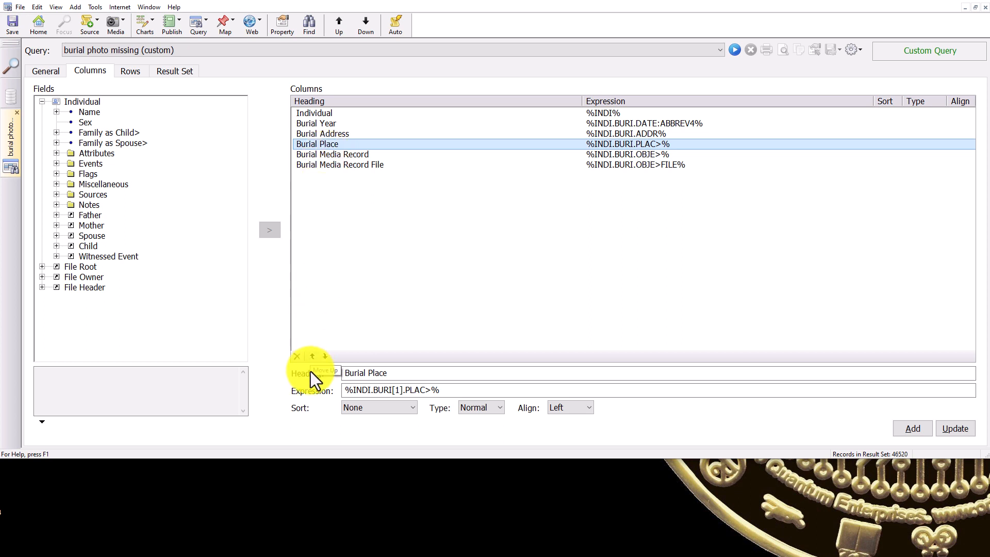
click(310, 357)
click(311, 357)
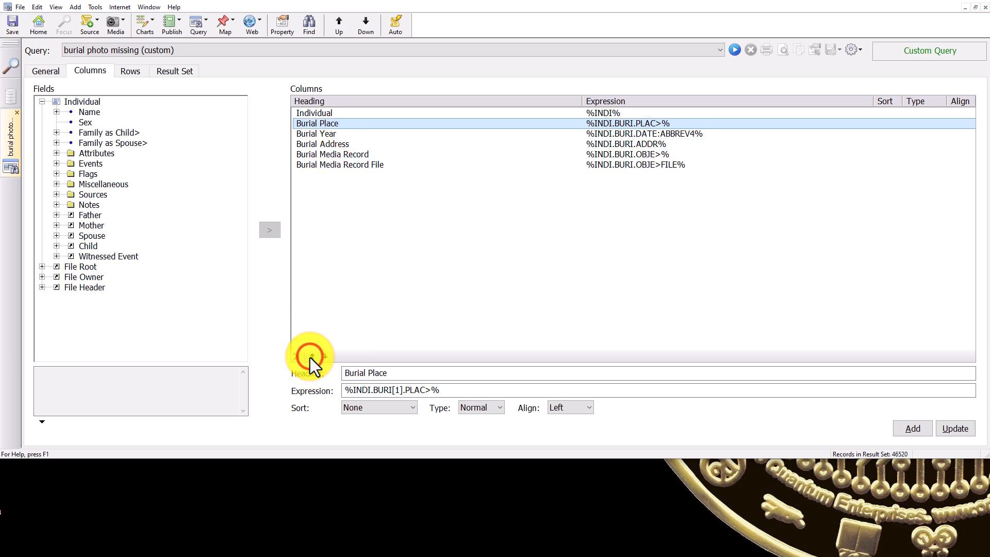
click(326, 356)
click(325, 356)
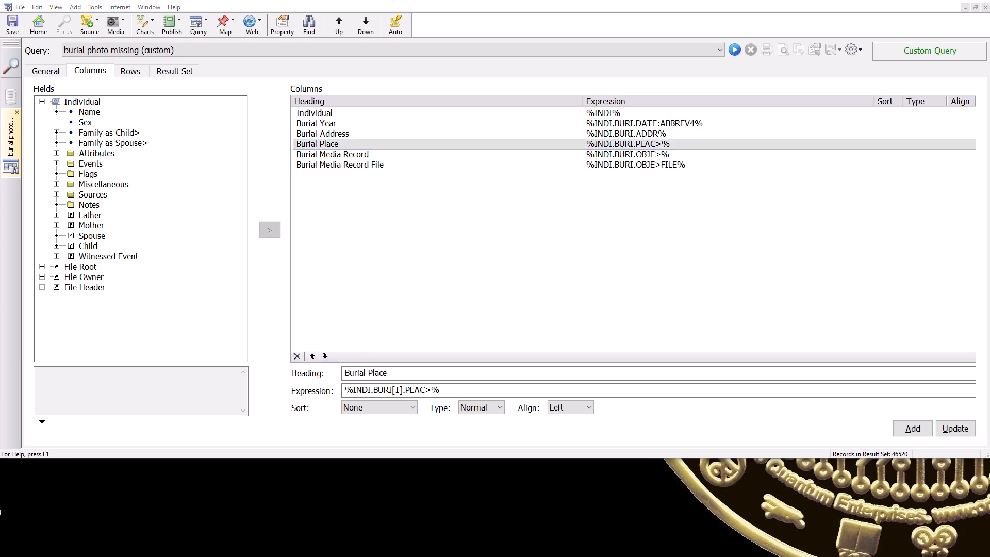
Examine the condition options for row filters, leaving Add if selected, and run the query without any filter
click(130, 72)
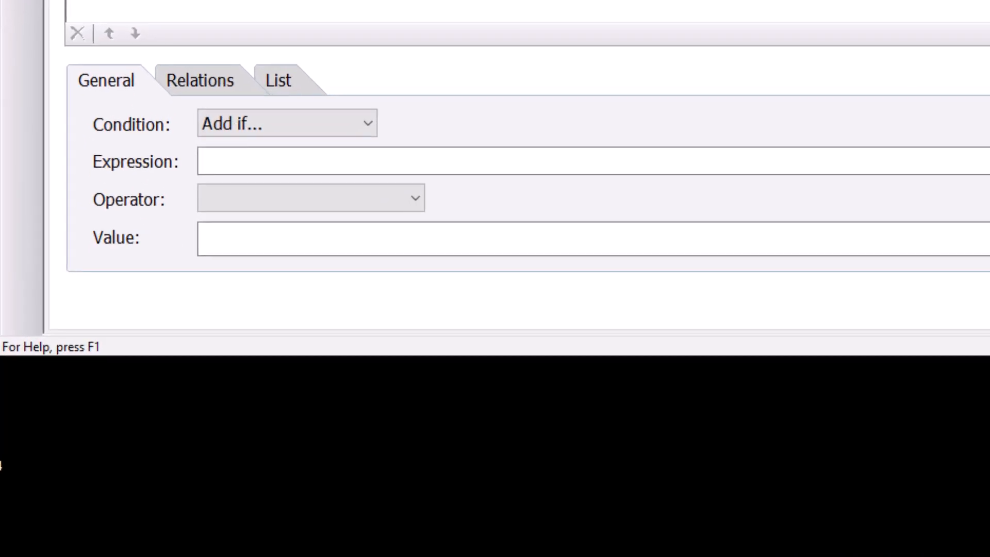
click(371, 126)
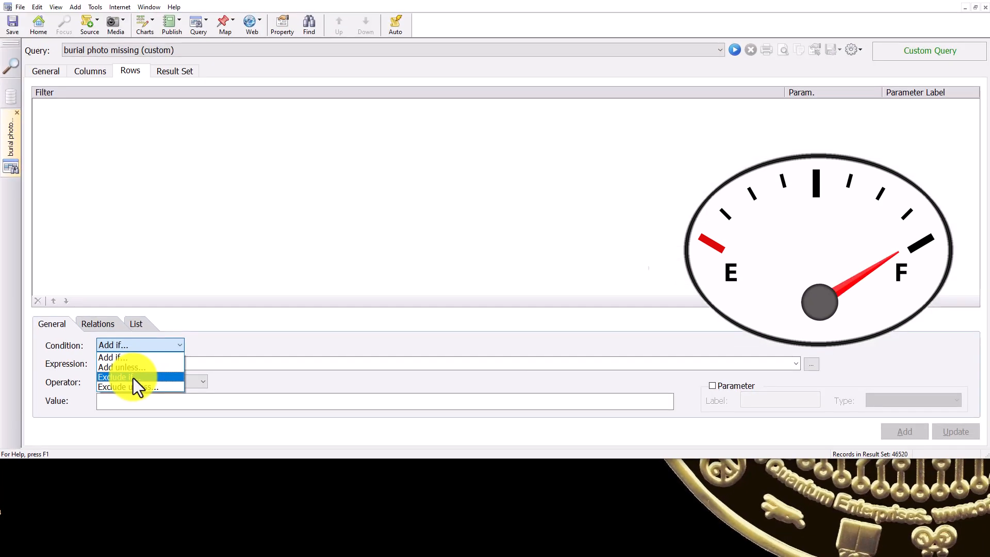
click(735, 51)
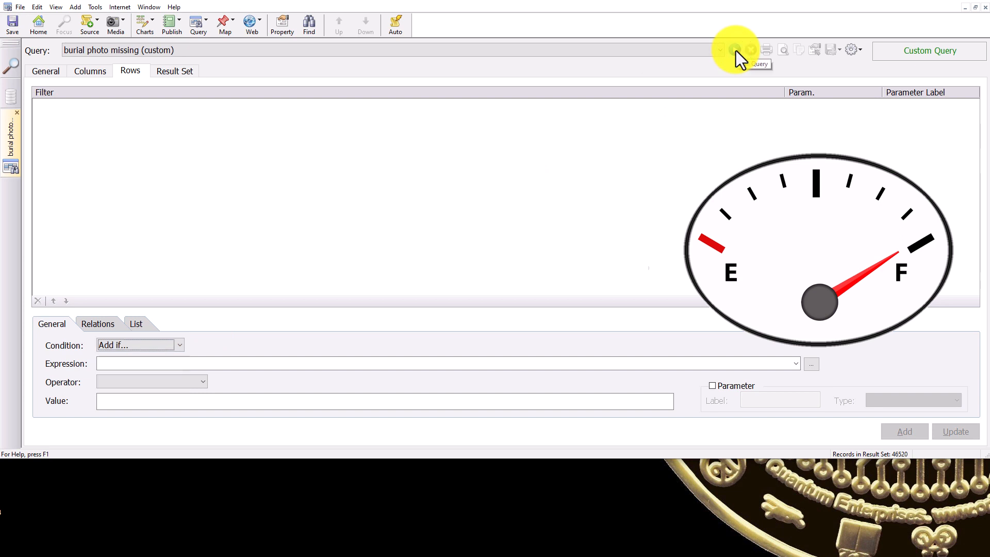
click(735, 50)
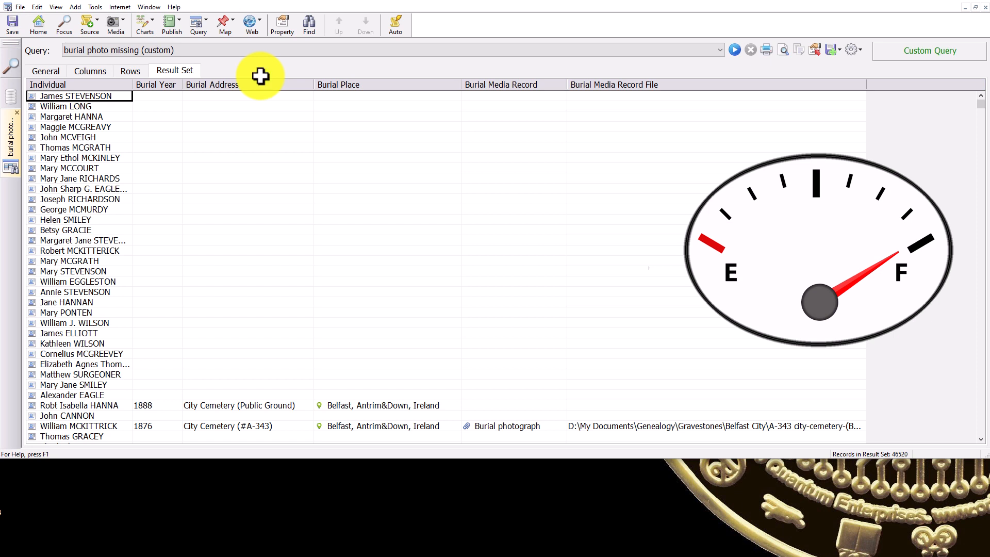
Add the row filter "Add if %INDI.BURI[1].ADDR% contains" with an empty value, and run the query to look through the filtered records
click(130, 70)
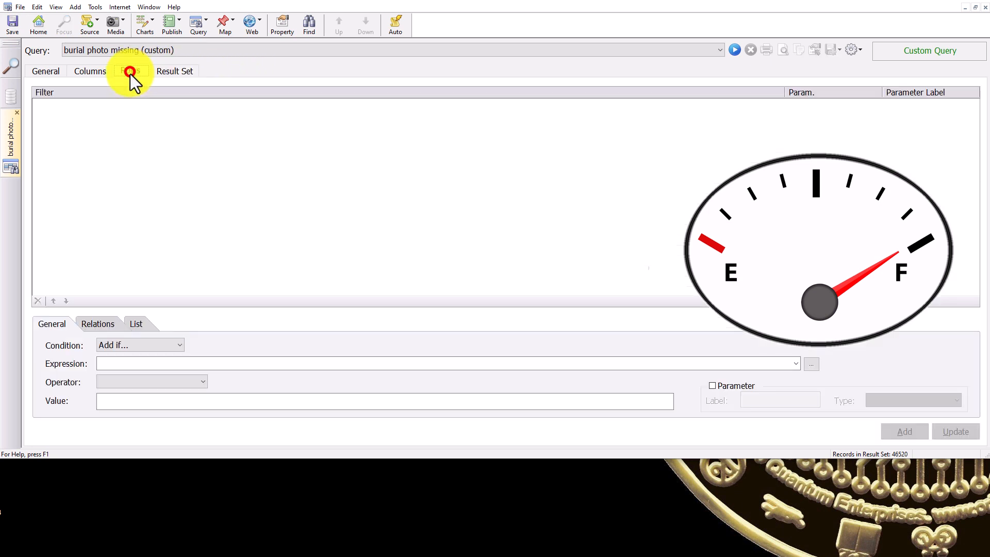
click(179, 345)
click(797, 363)
click(797, 363)
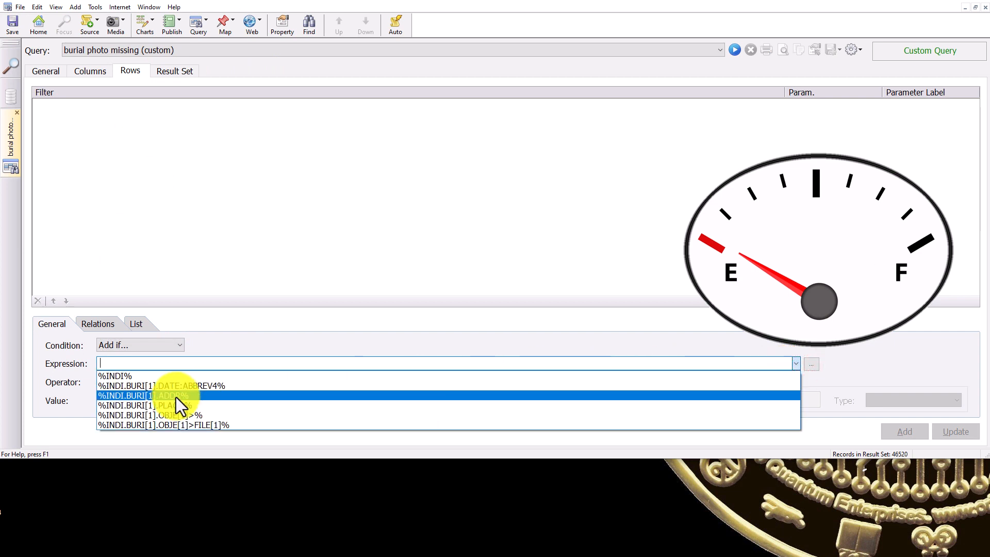
click(175, 397)
click(175, 382)
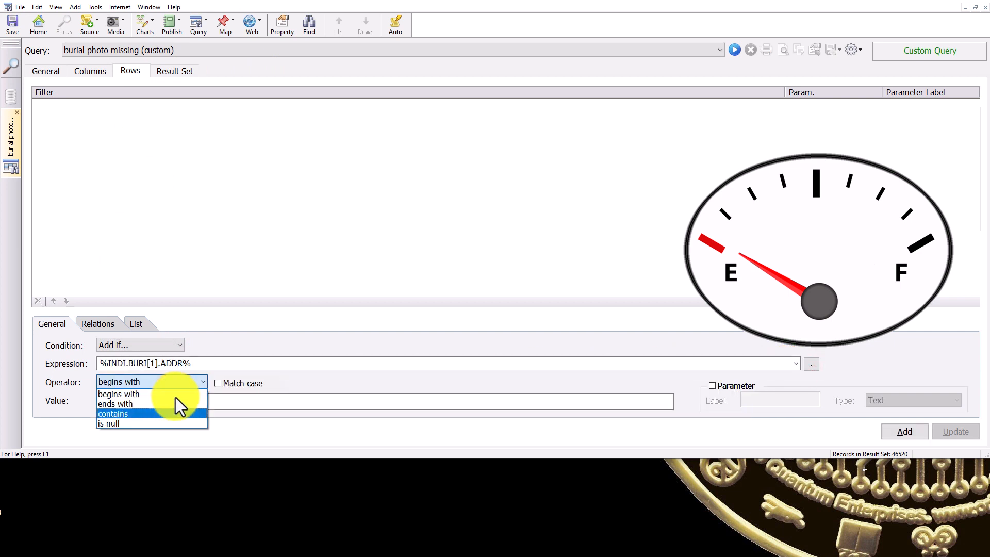
click(123, 416)
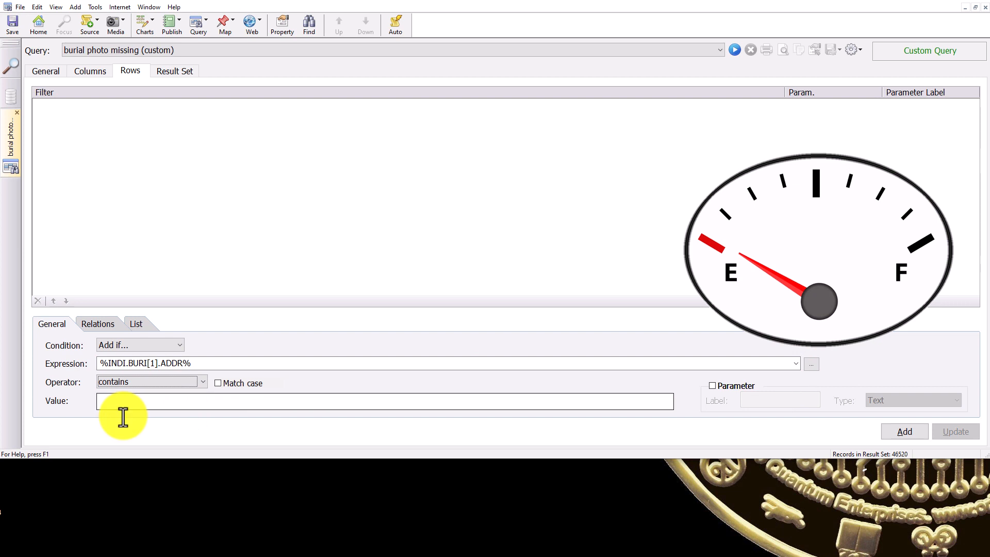
click(905, 432)
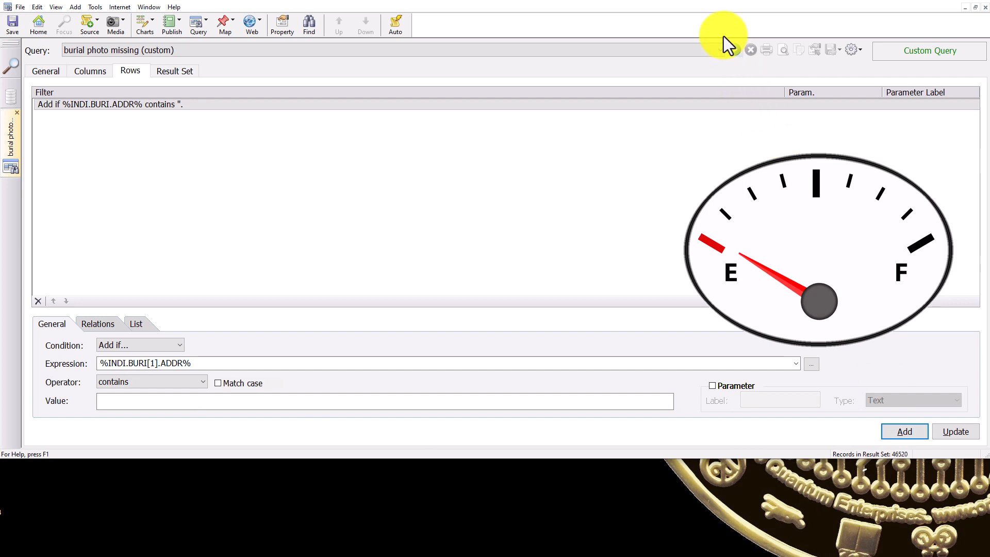
click(735, 50)
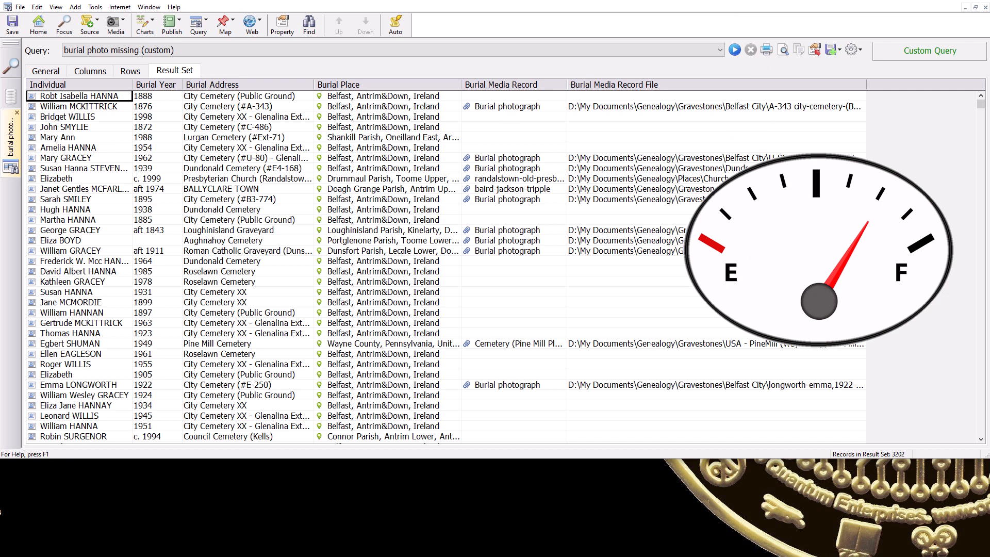
drag(981, 105, 982, 437)
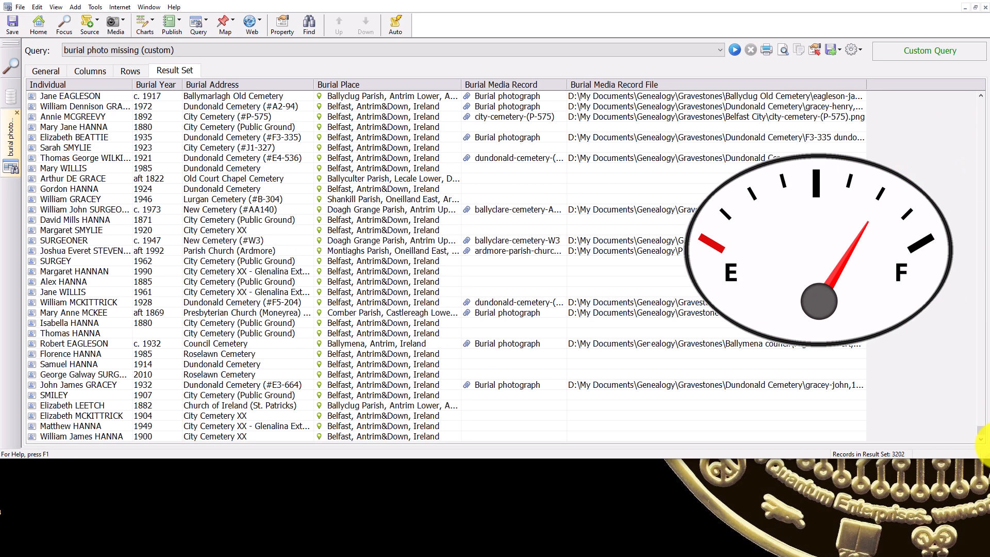
Widen the Burial Place column in the result set and examine the cemetery names in the Burial Address column
key(ctrl+Home)
drag(461, 83, 535, 84)
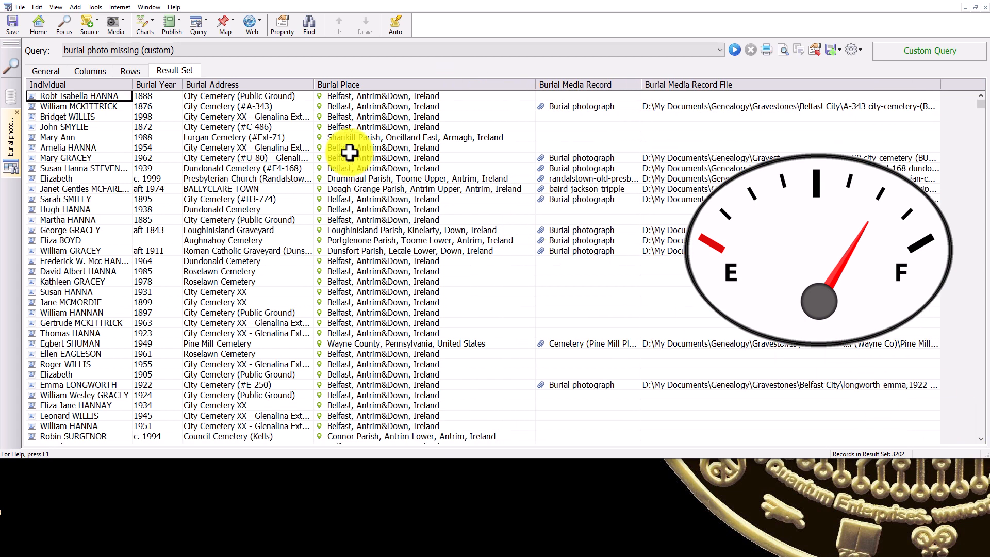
click(228, 97)
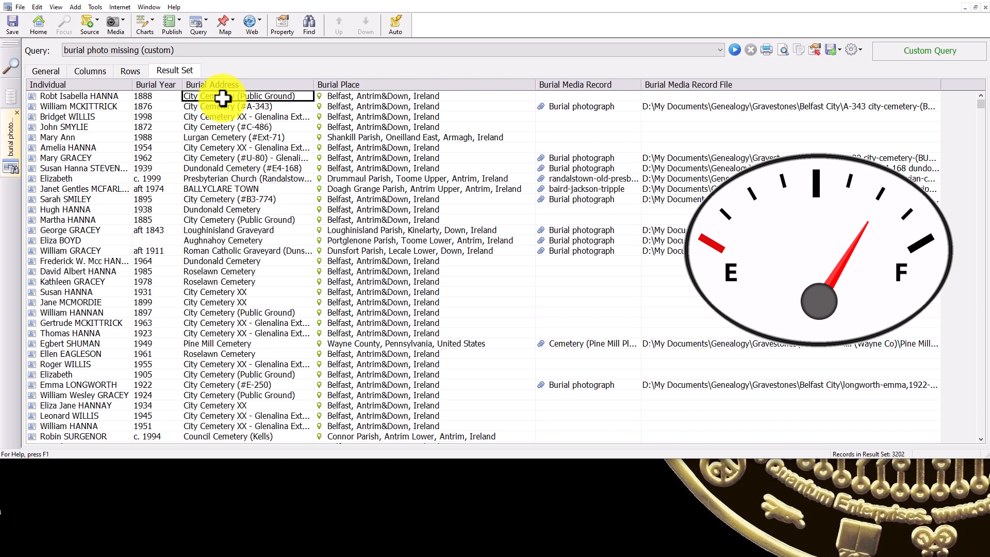
drag(202, 101, 204, 127)
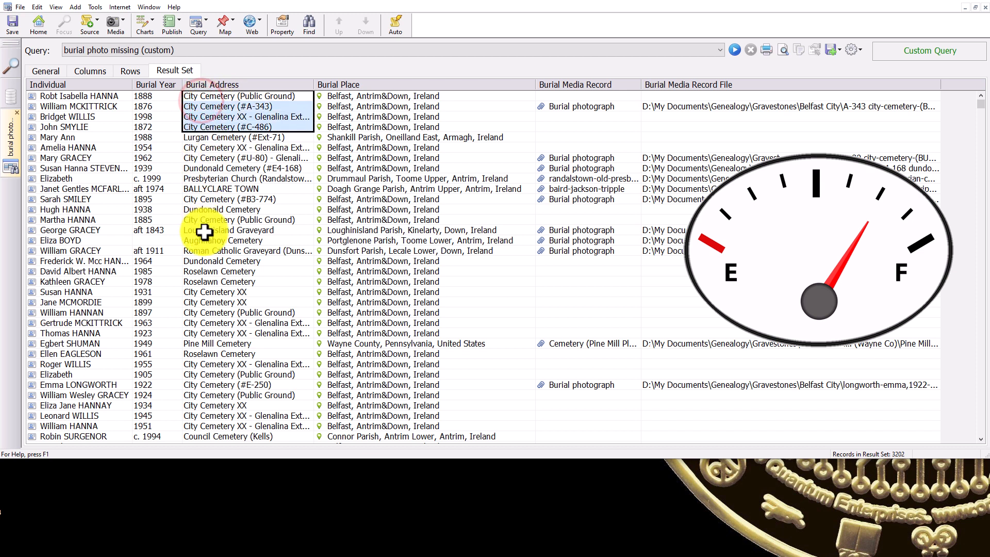
drag(214, 291, 237, 421)
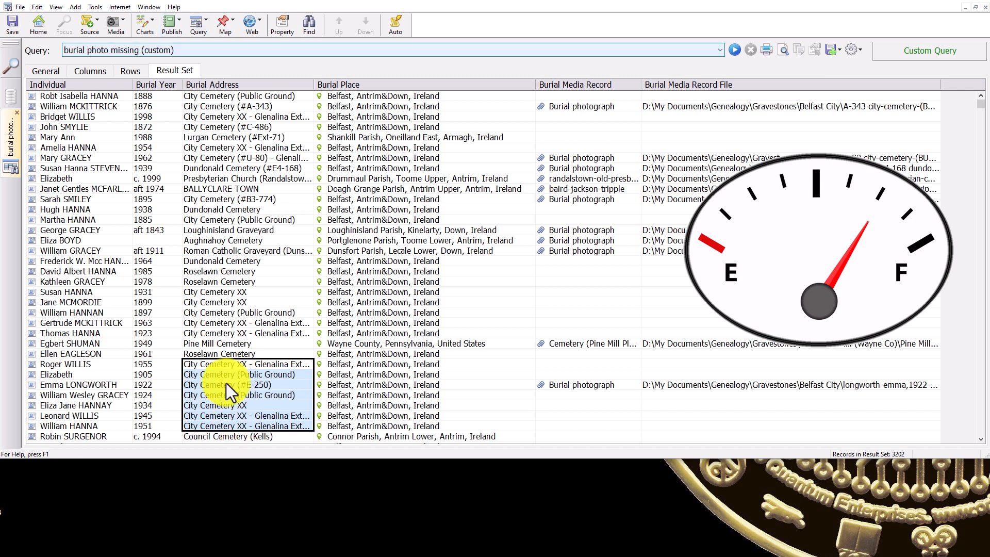
Add the row filter "Exclude unless %INDI.BURI[1].ADDR% contains city" below the existing filter, and run the query
click(133, 71)
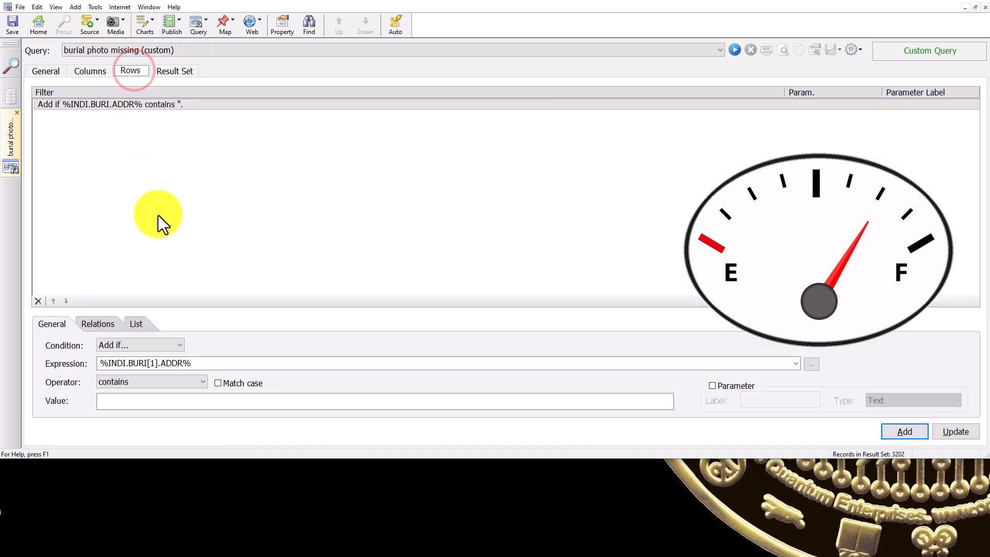
click(180, 346)
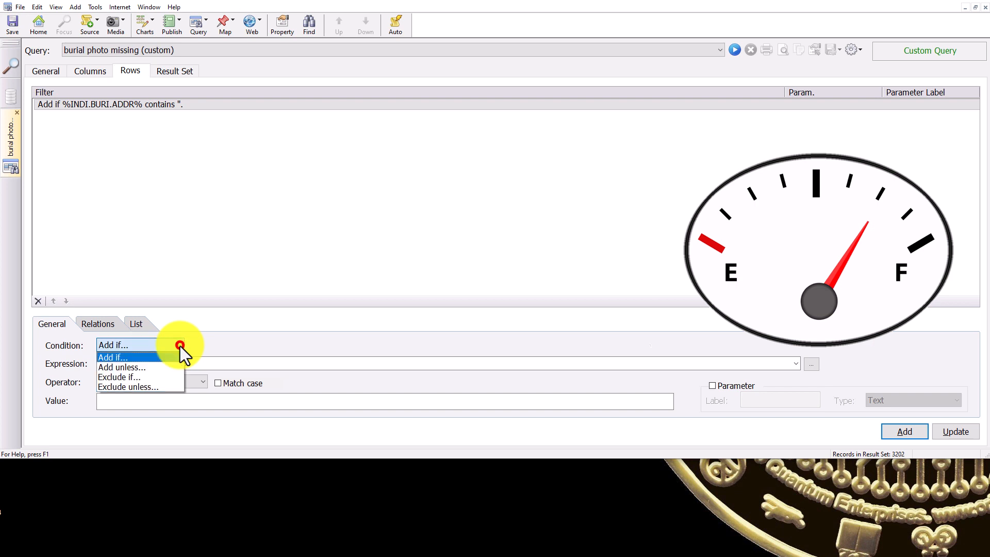
click(129, 387)
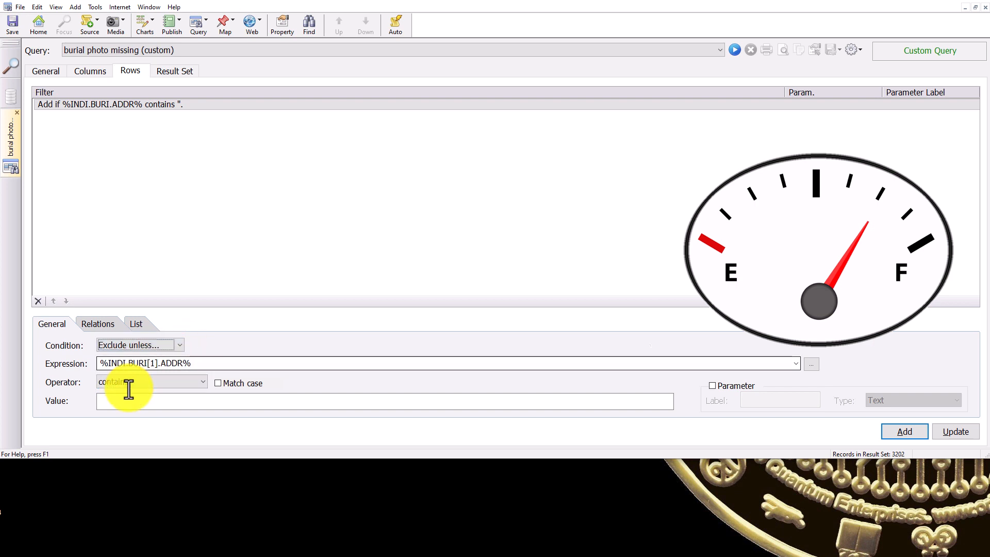
click(129, 394)
text(city)
click(905, 432)
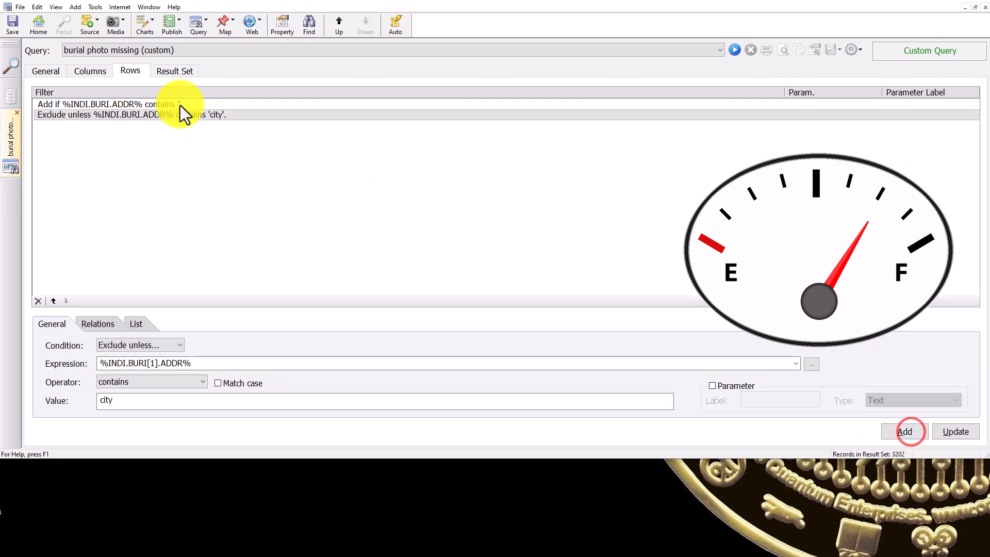
click(180, 105)
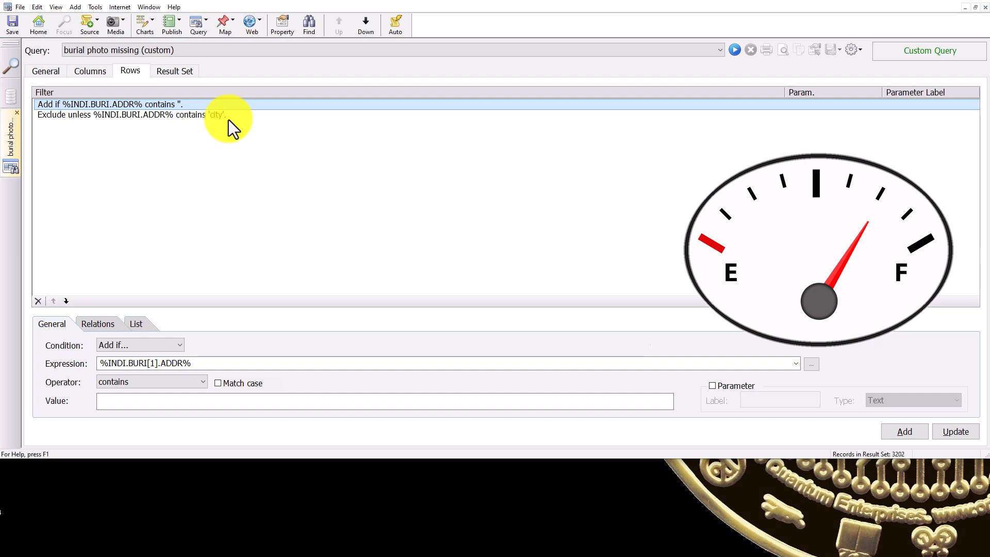
click(734, 51)
Widen the Burial Address column to fit the full addresses and look through the City Cemetery records, including the XX entries
drag(316, 82, 394, 134)
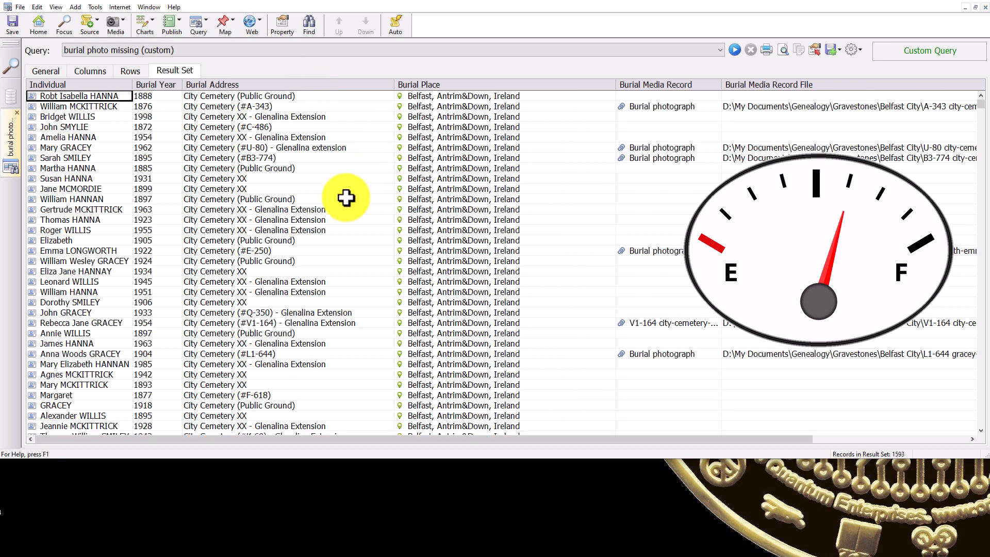
scroll(345, 198, down, 12)
scroll(345, 198, down, 10)
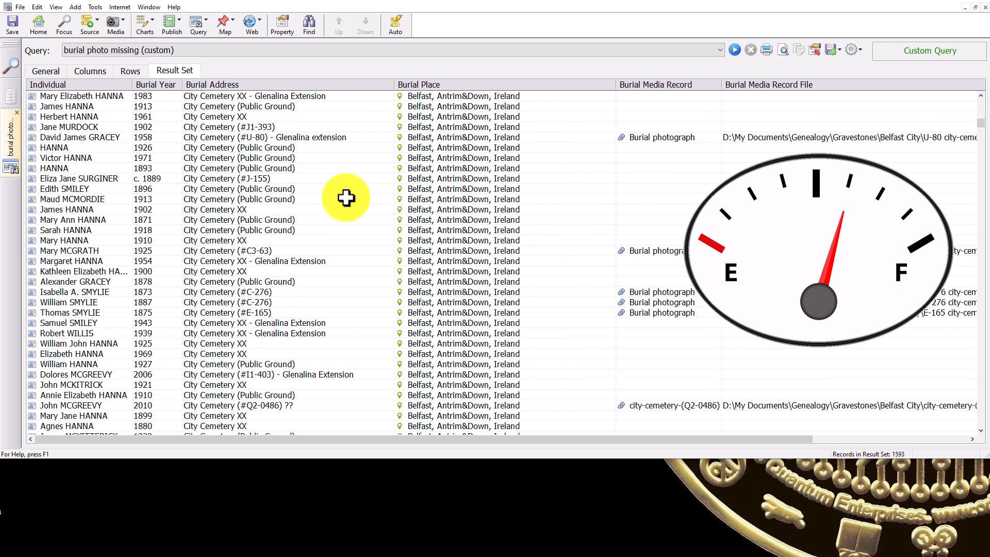
scroll(346, 198, up, 9)
scroll(345, 198, up, 10)
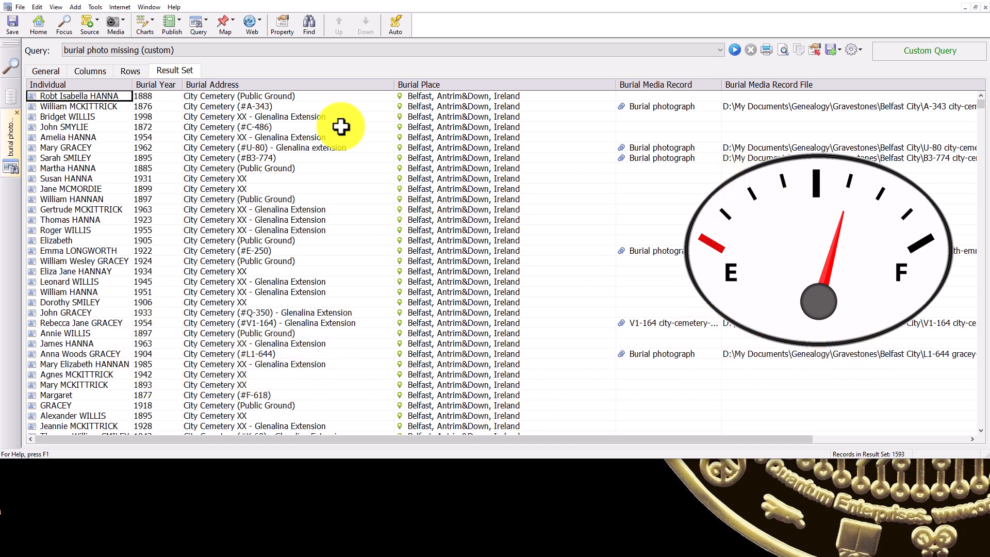
click(248, 117)
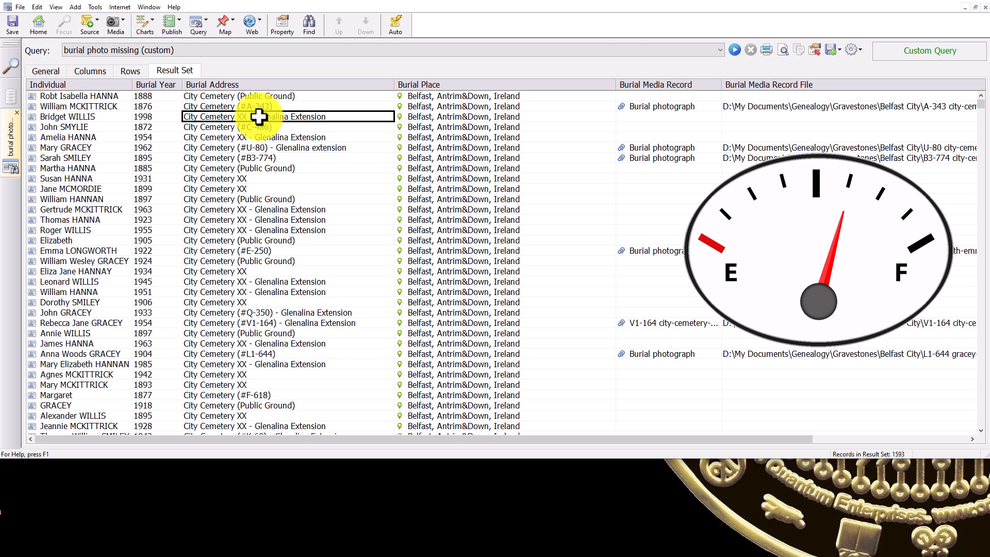
click(237, 106)
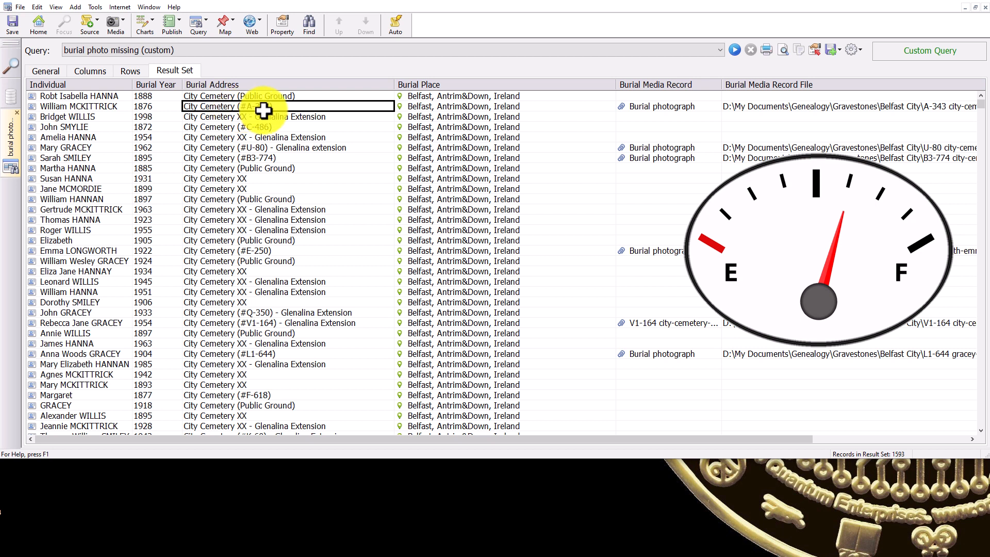
click(240, 210)
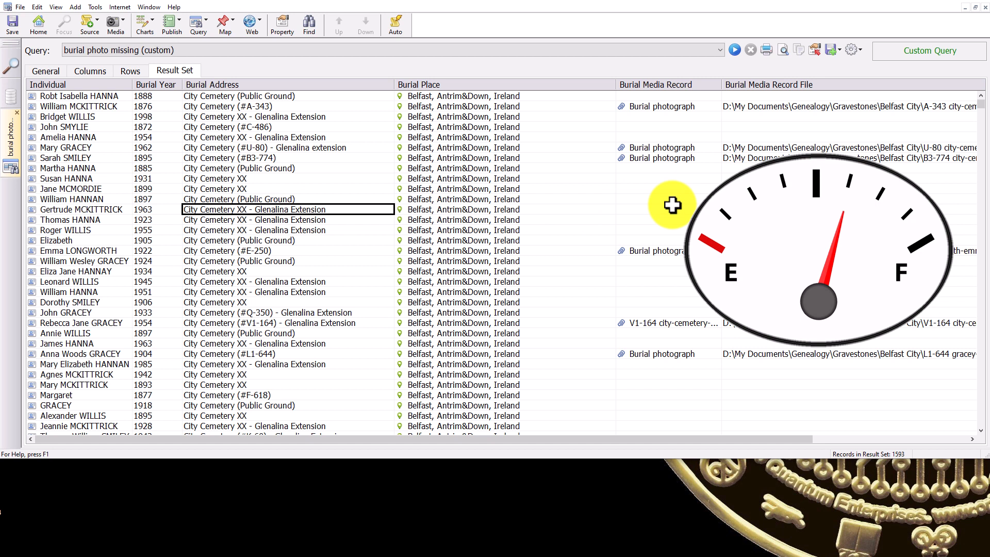
Add the row filter "Exclude if %INDI.BURI[1].ADDR% contains XX" and run the query again
click(131, 71)
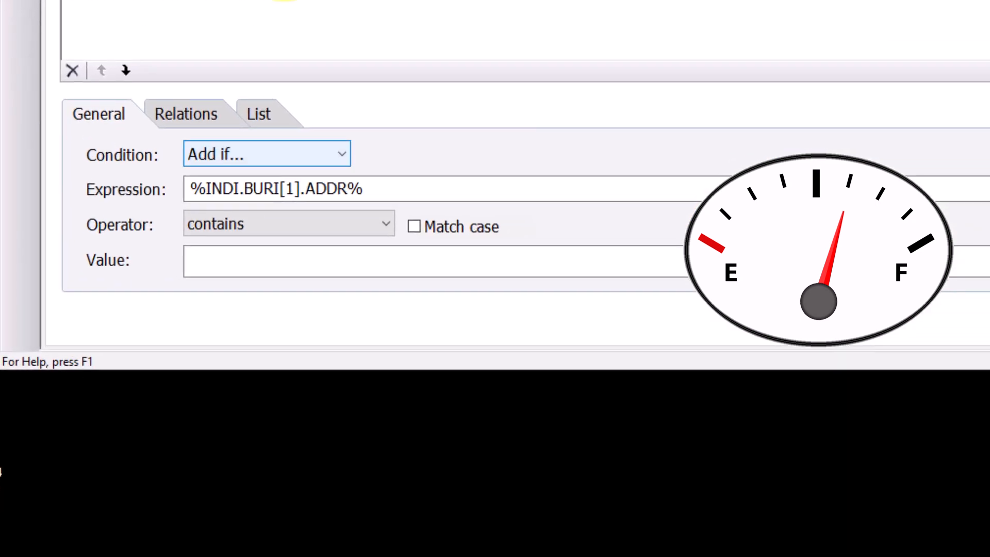
click(340, 153)
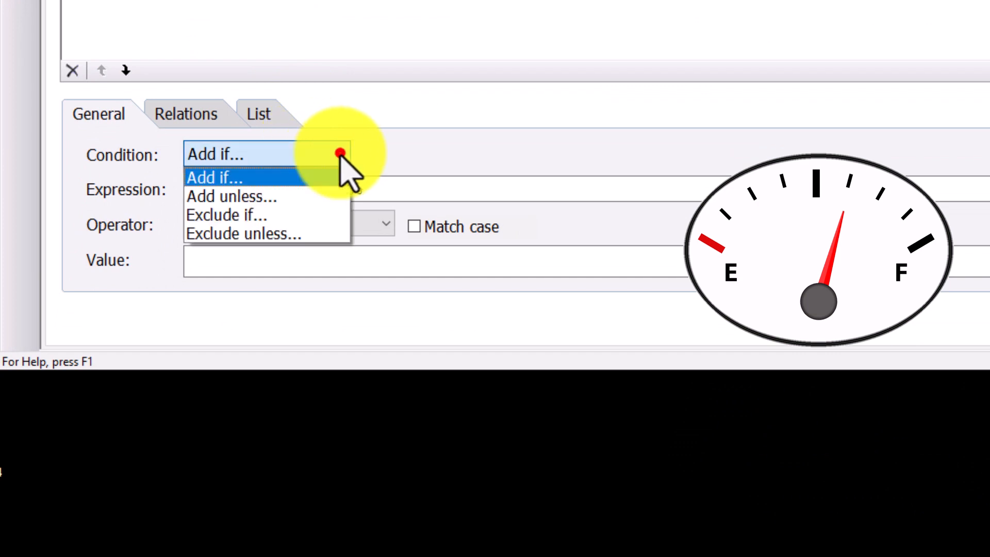
click(248, 215)
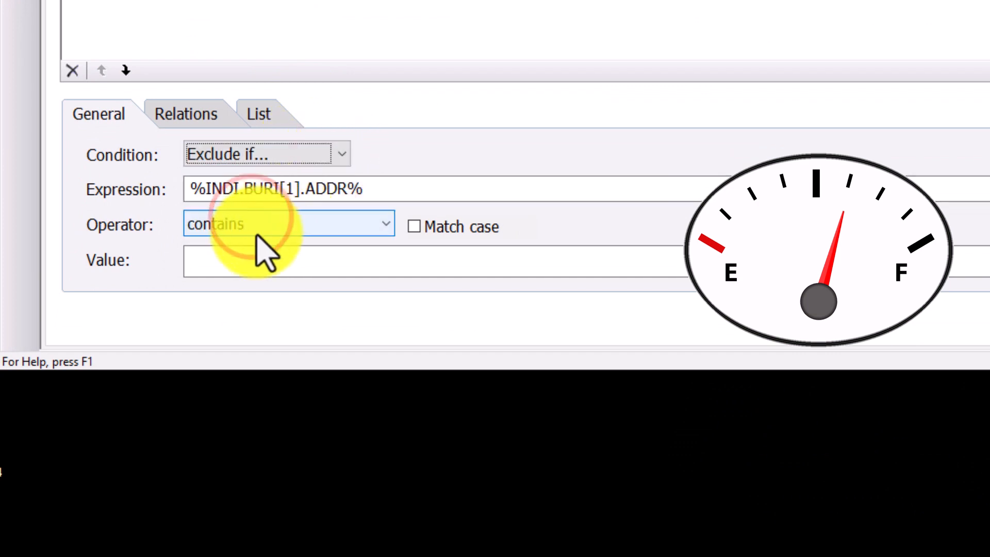
click(214, 262)
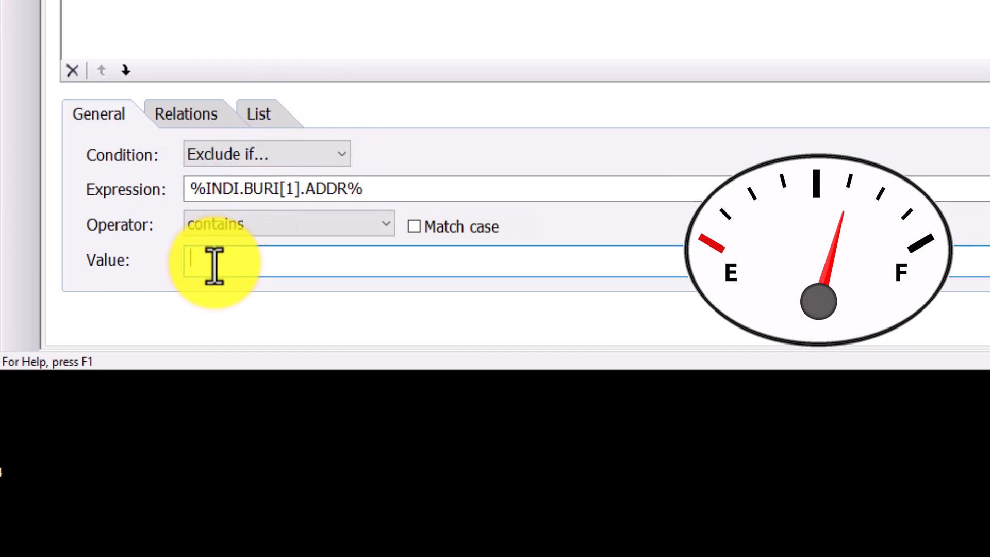
text(XX)
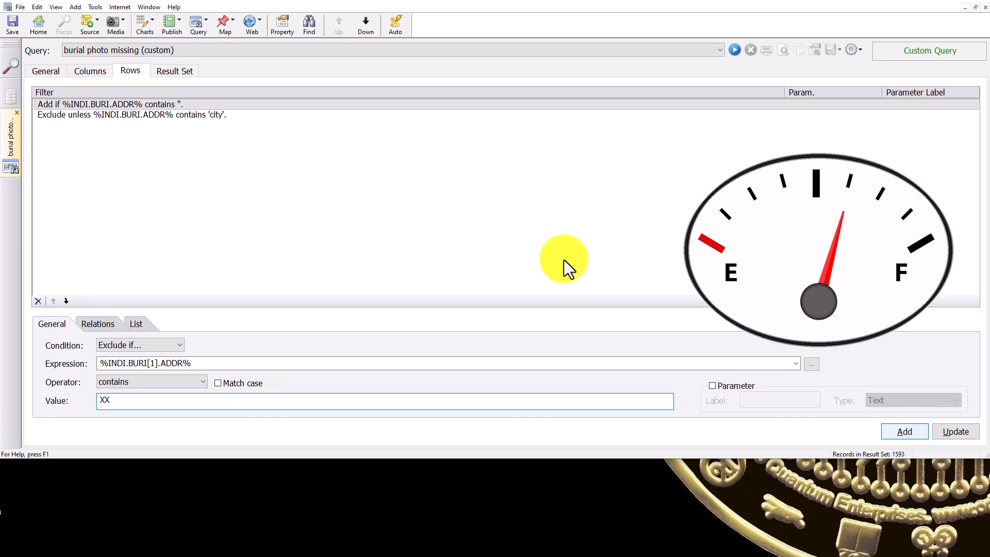
click(905, 432)
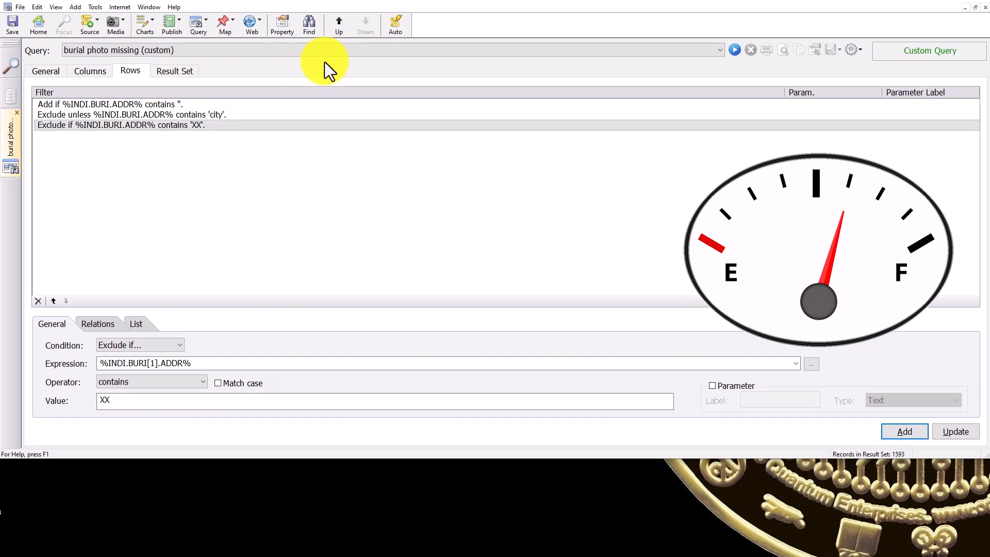
click(734, 50)
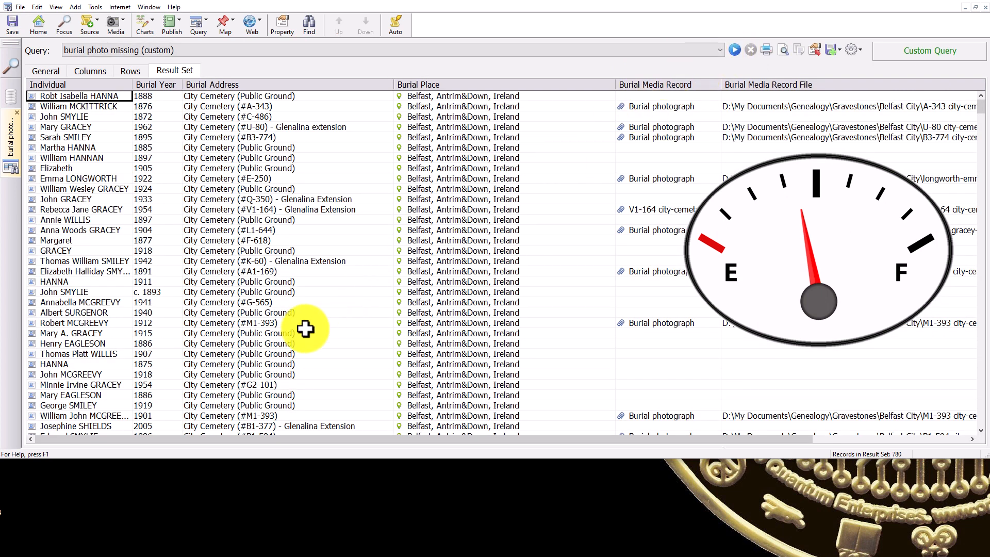
Look through the filtered burial addresses, checking the entries marked Public Ground
scroll(301, 332, down, 7)
scroll(301, 332, down, 12)
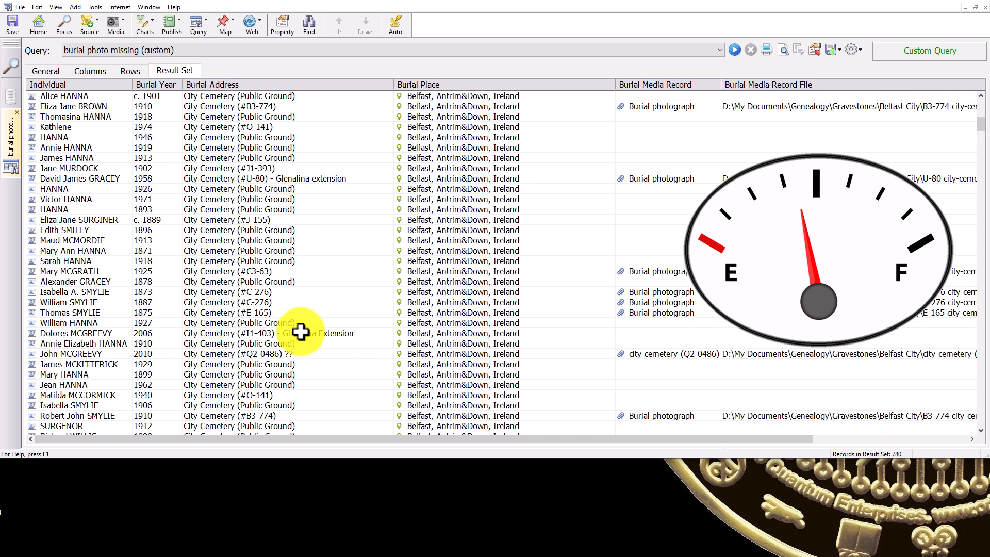
scroll(301, 332, up, 20)
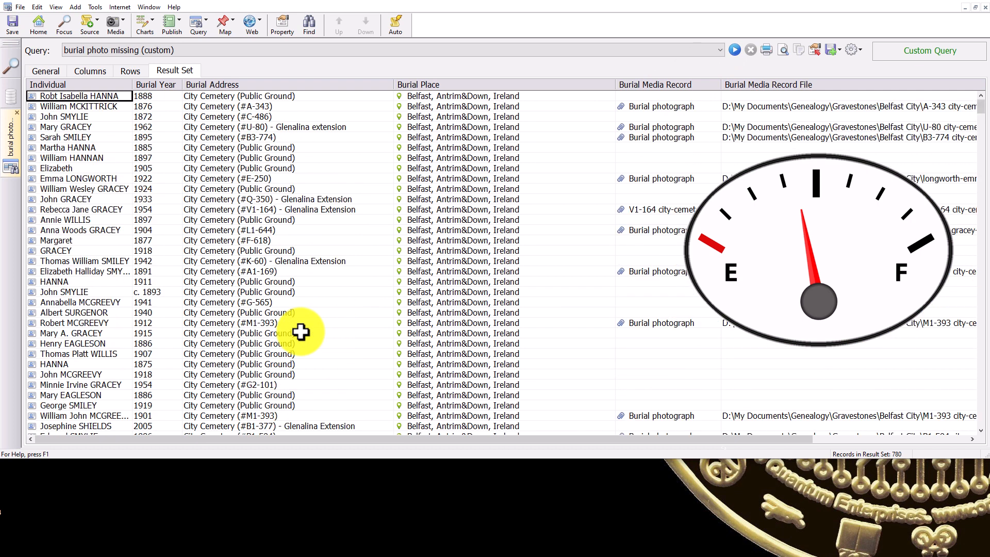
click(250, 96)
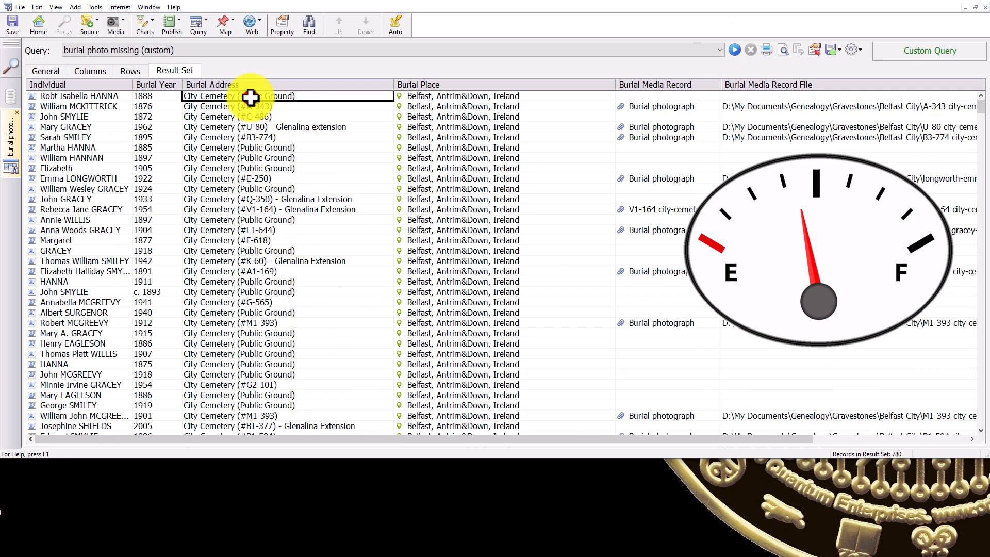
click(271, 149)
click(273, 158)
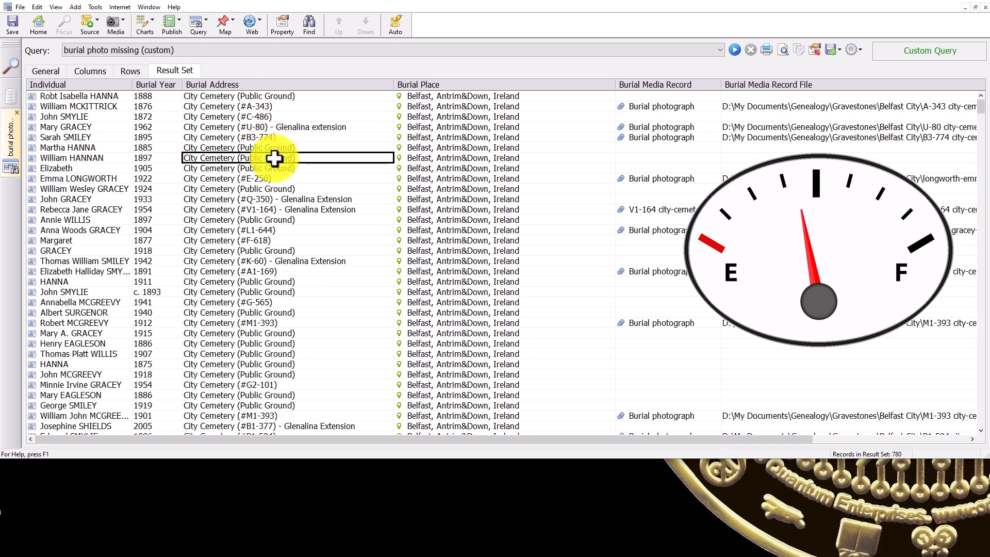
key(Down)
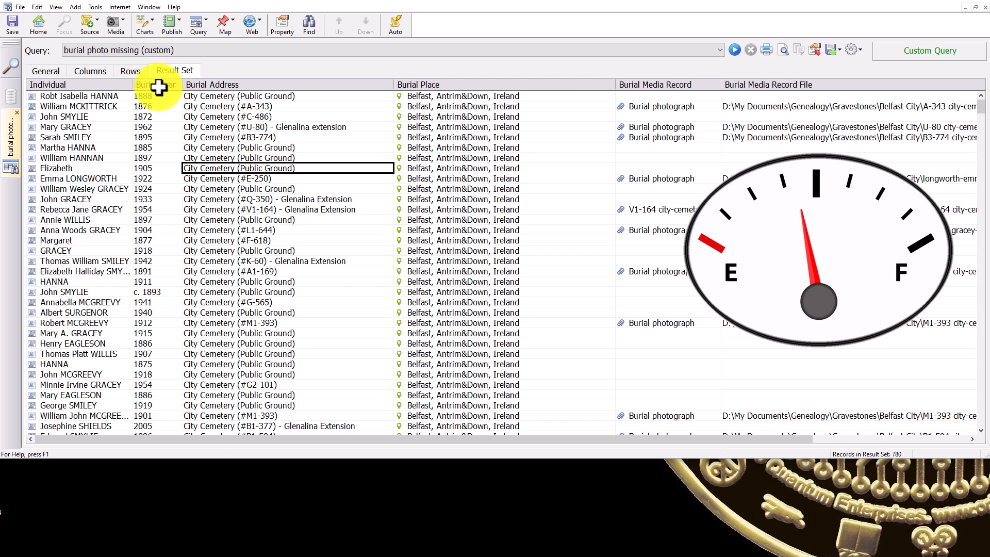
Add the row filter "Exclude if %INDI.BURI[1].ADDR% contains public" and rerun the query
click(132, 71)
click(153, 344)
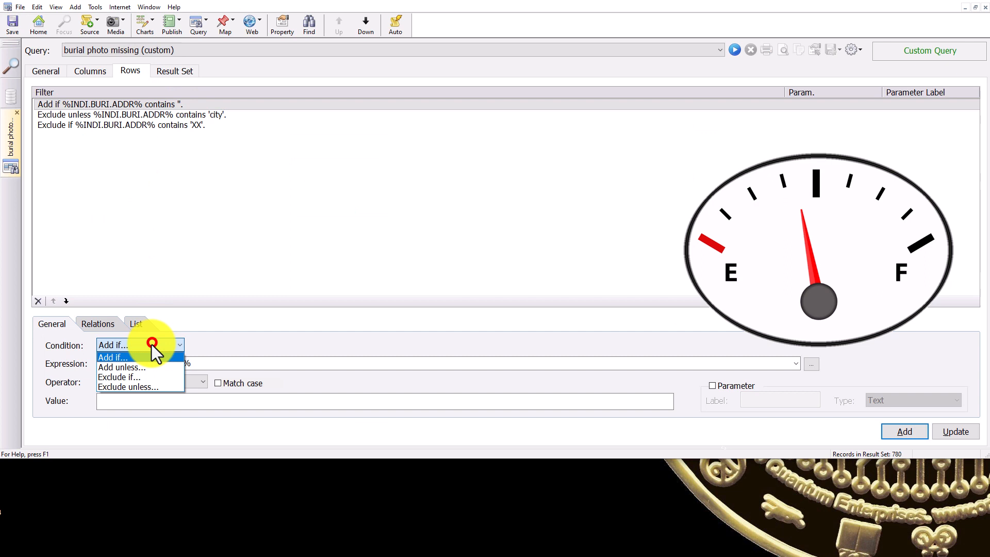
click(132, 377)
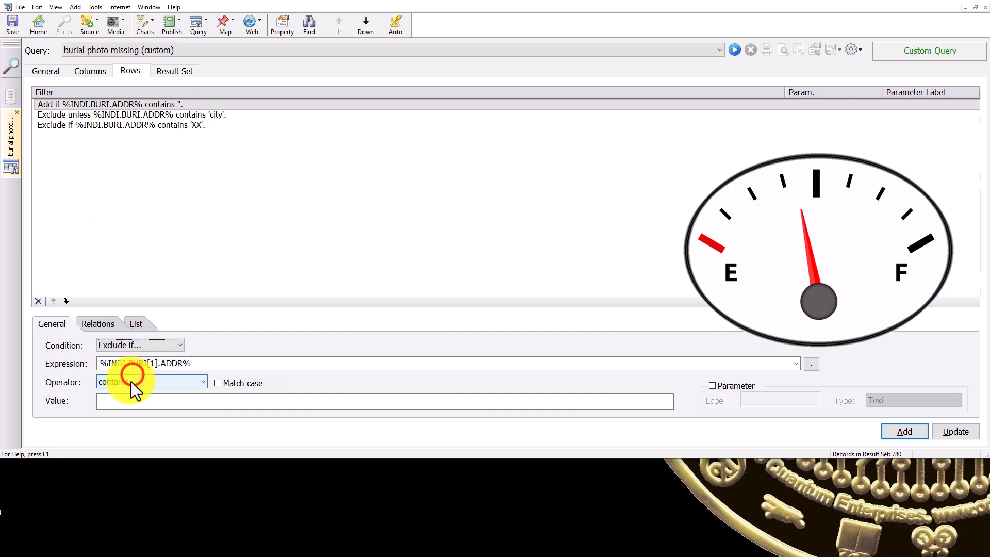
click(124, 401)
text(public)
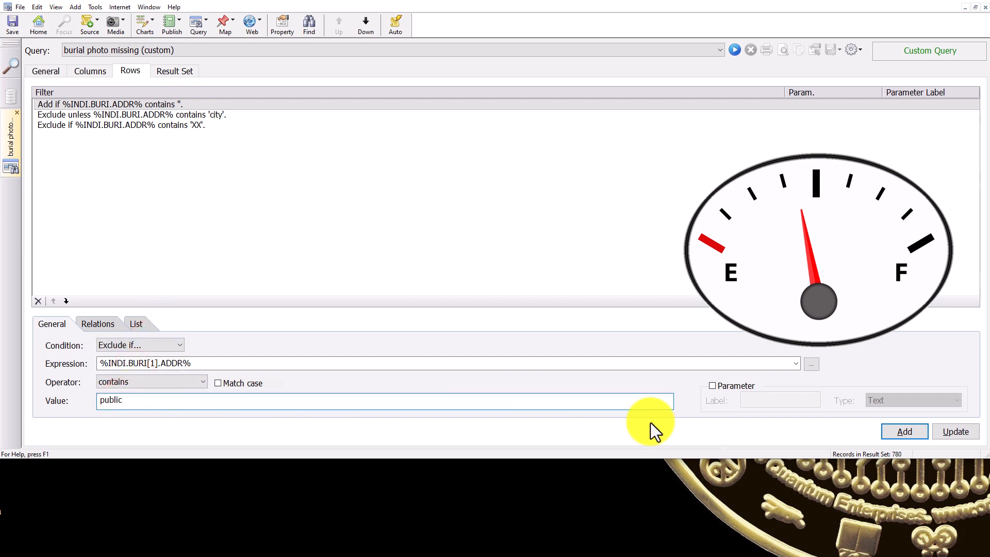
click(904, 432)
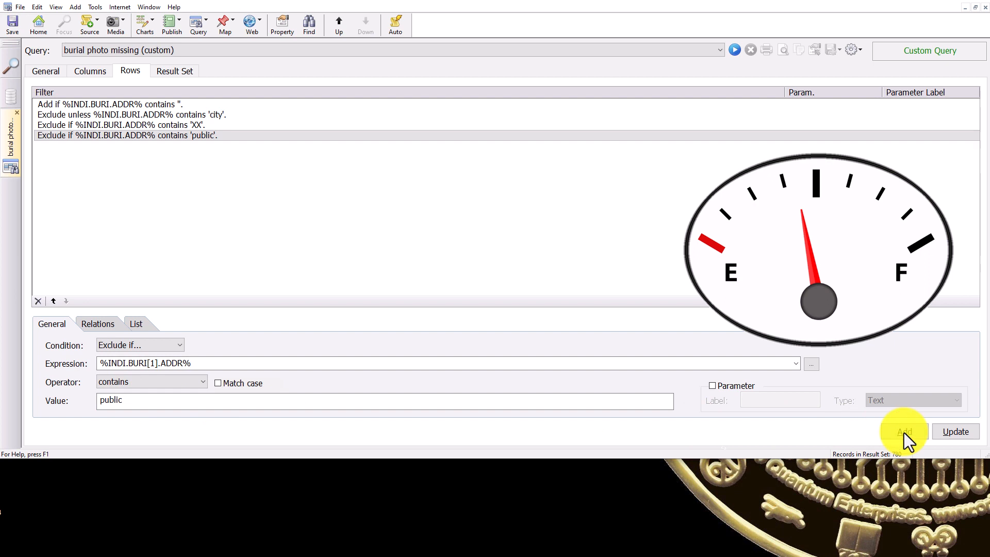
click(735, 51)
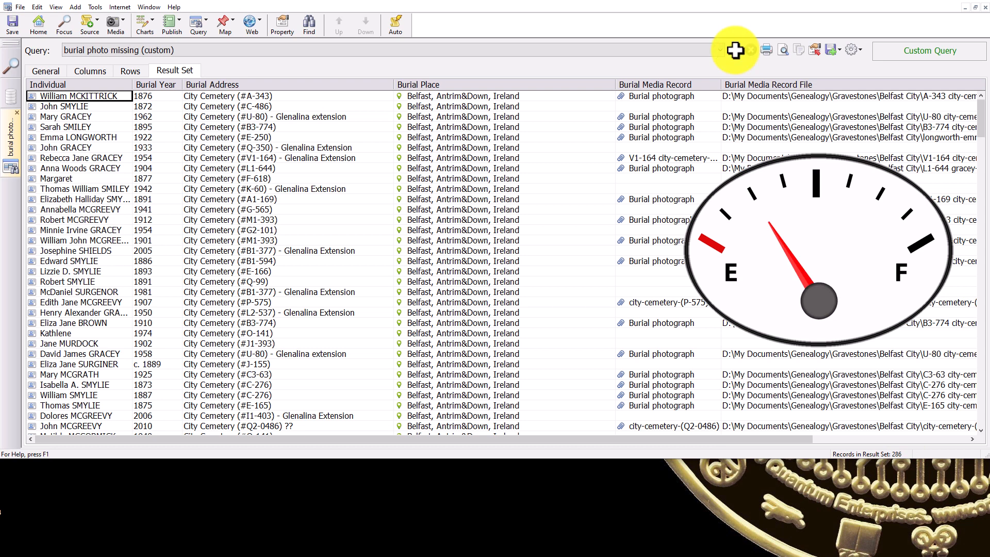
Look through the remaining City Cemetery records and check the plot number in the first burial address
scroll(345, 149, down, 18)
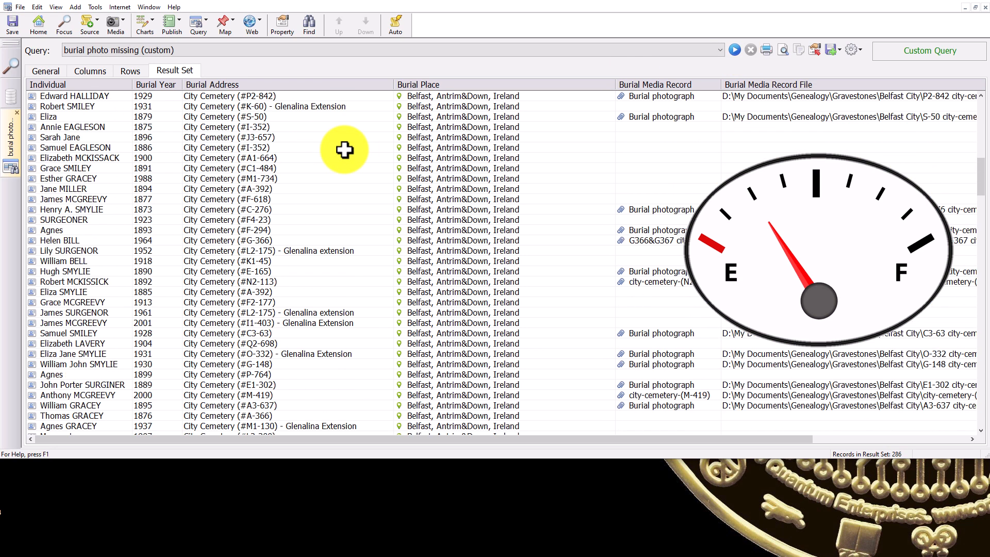
scroll(345, 150, up, 17)
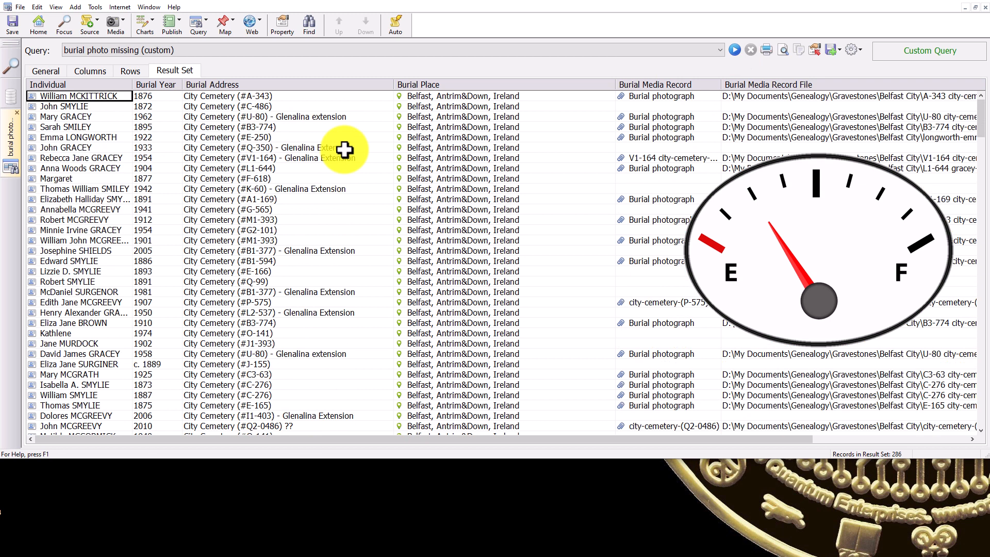
click(277, 95)
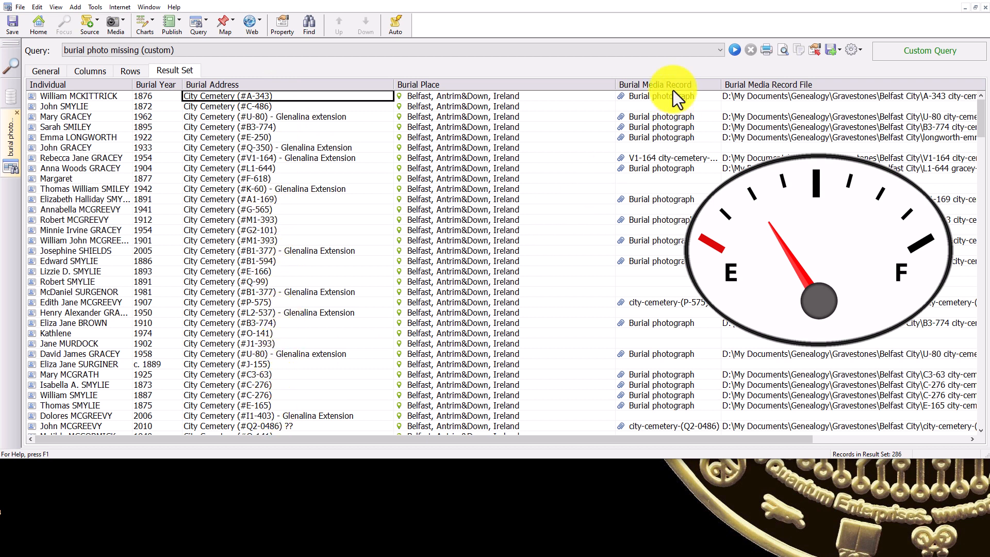
Add the row filter "Exclude if %INDI.BURI[1].OBJE[1]>% contains" with a blank value and run the query again
drag(676, 92, 687, 413)
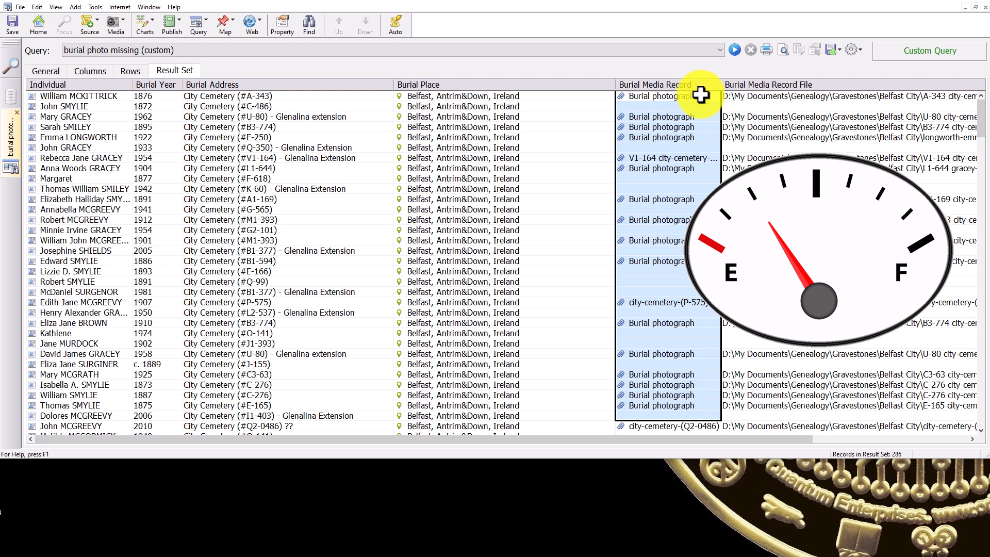
click(131, 71)
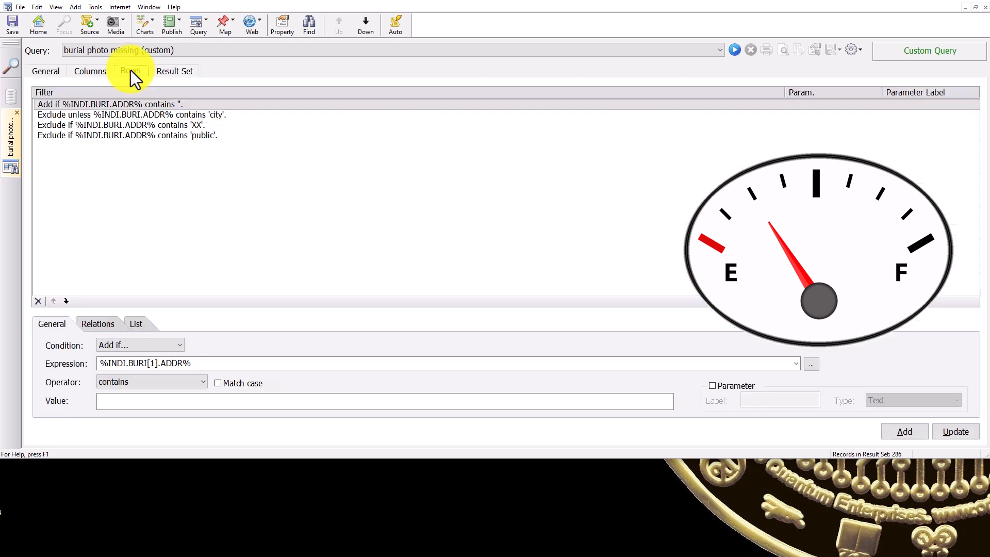
click(137, 345)
click(136, 382)
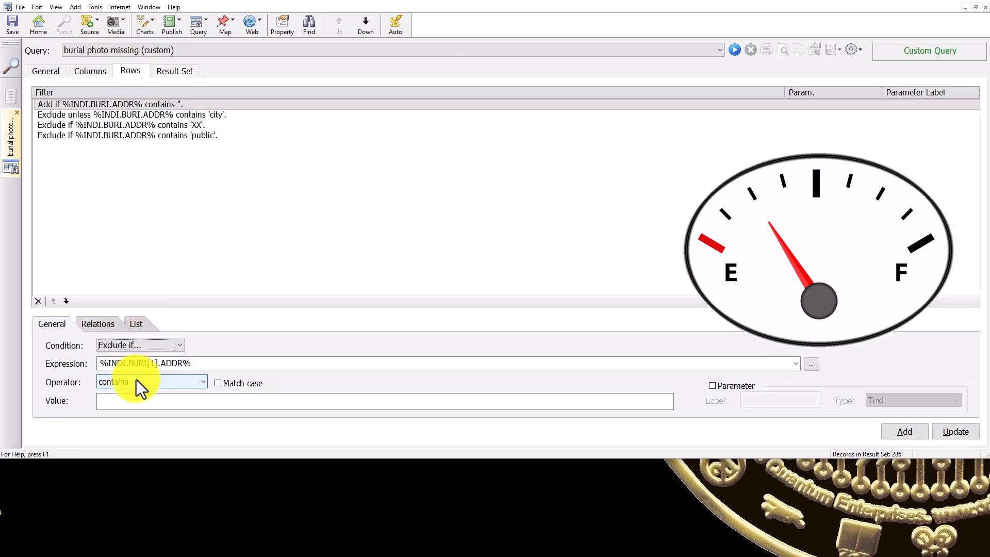
click(206, 416)
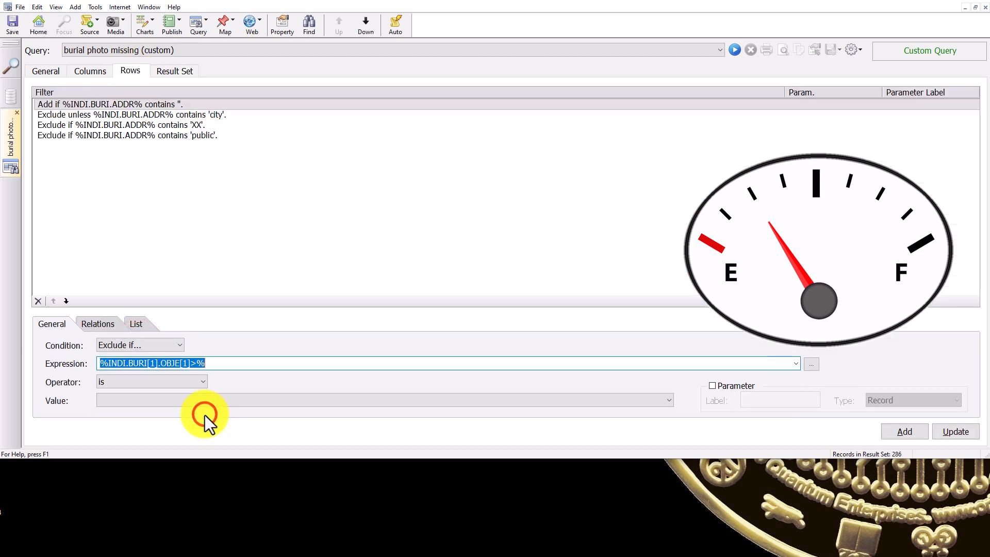
click(199, 382)
click(125, 454)
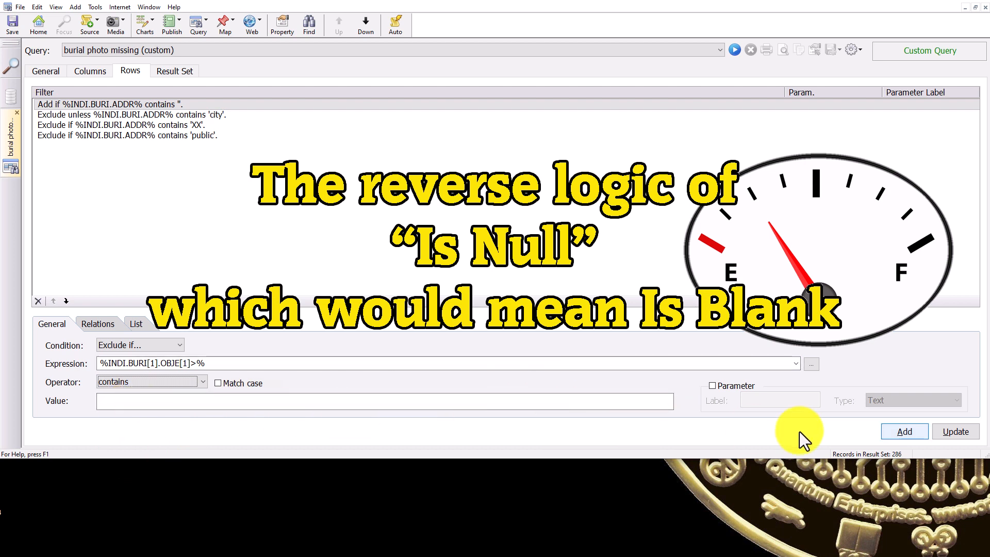
click(906, 433)
click(734, 50)
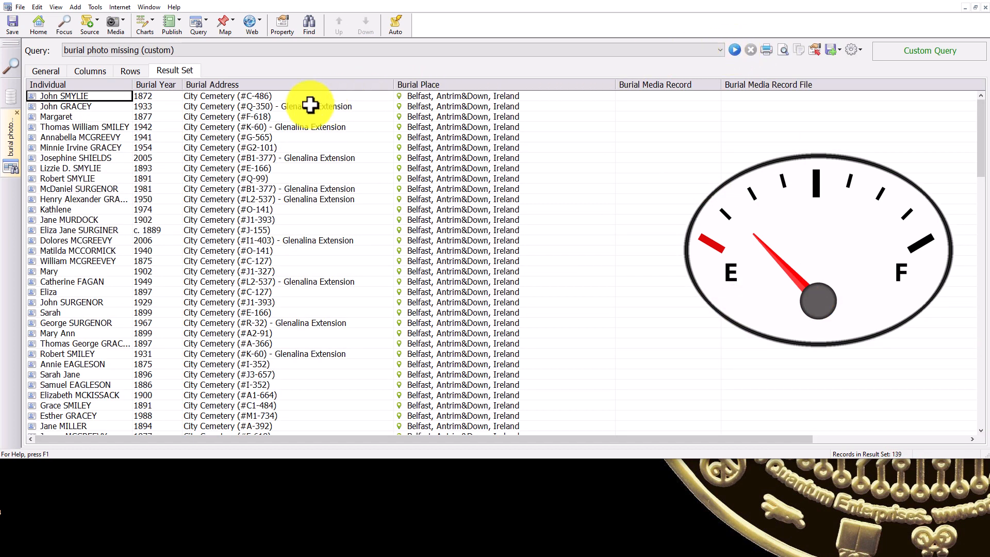
Look through the filtered City Cemetery records and check their Burial Media Record cells
scroll(354, 216, down, 13)
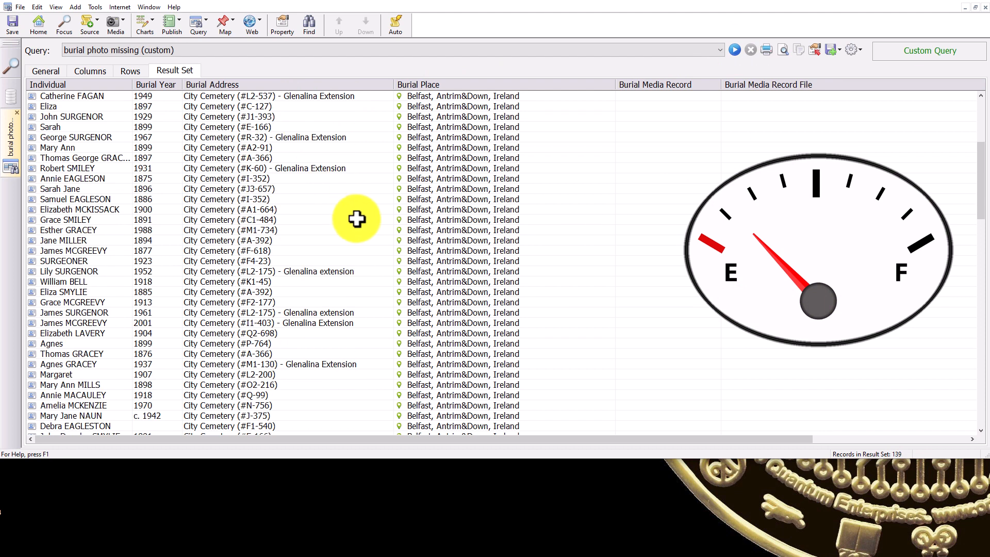
scroll(357, 221, down, 20)
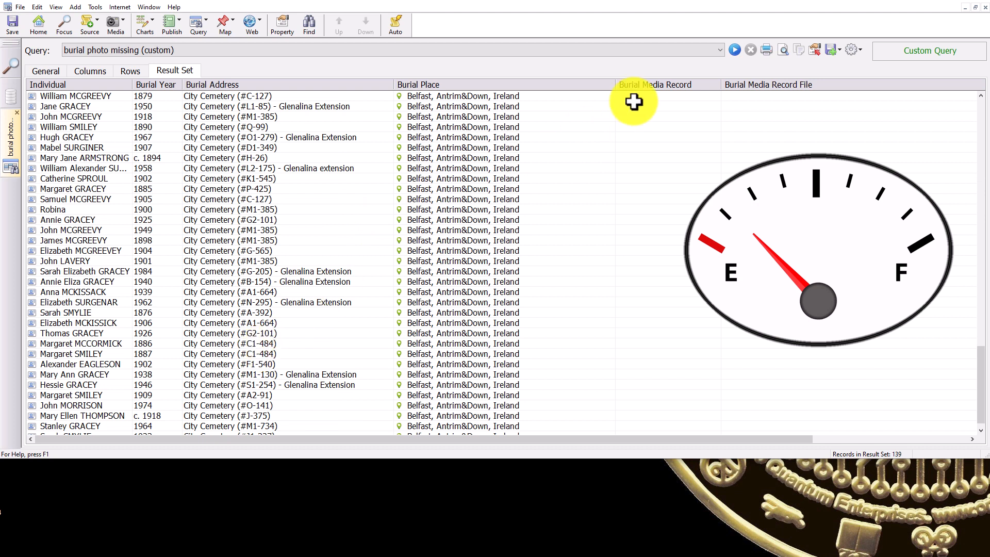
drag(644, 95, 656, 413)
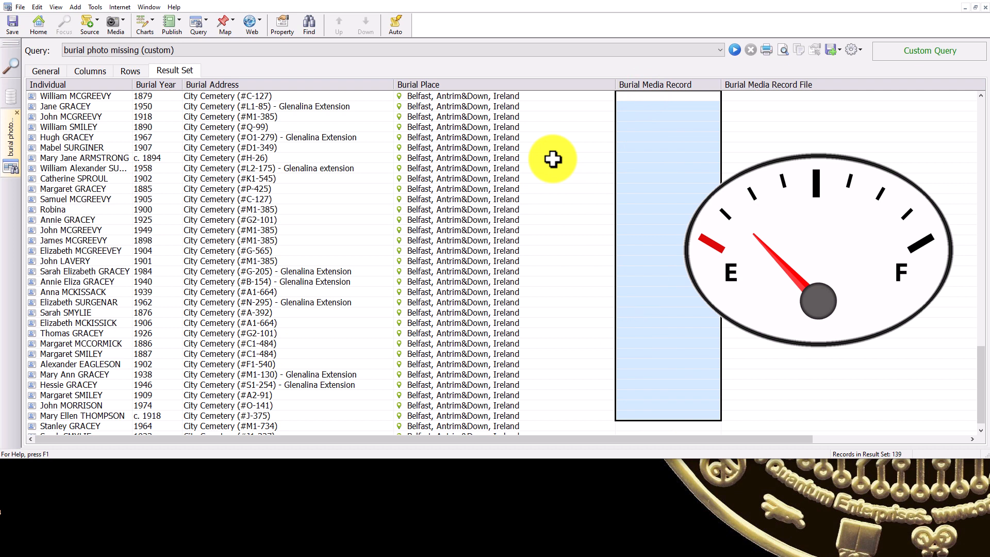
Turn the value of the "Exclude unless" city filter into a text parameter labelled "Partial Cemetery name"
click(132, 73)
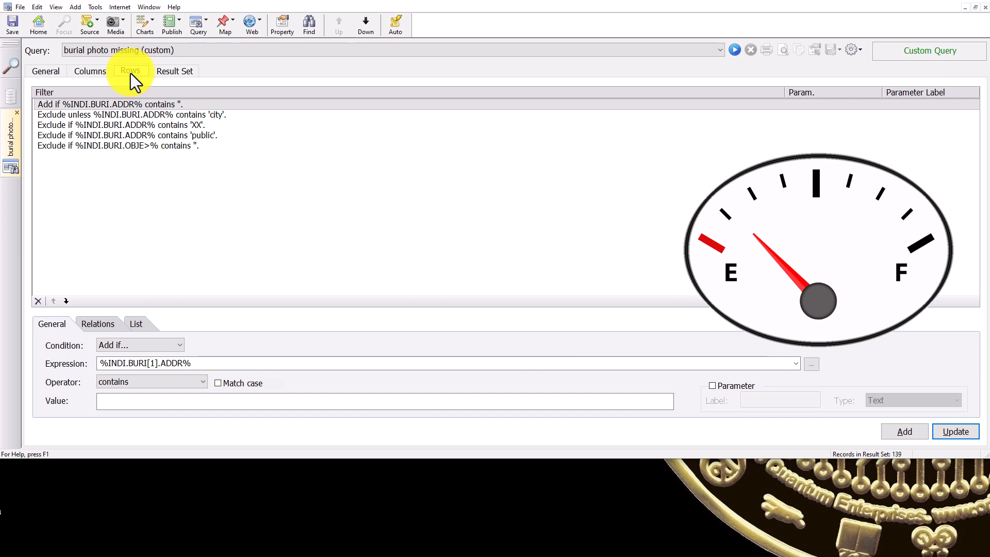
key(Down)
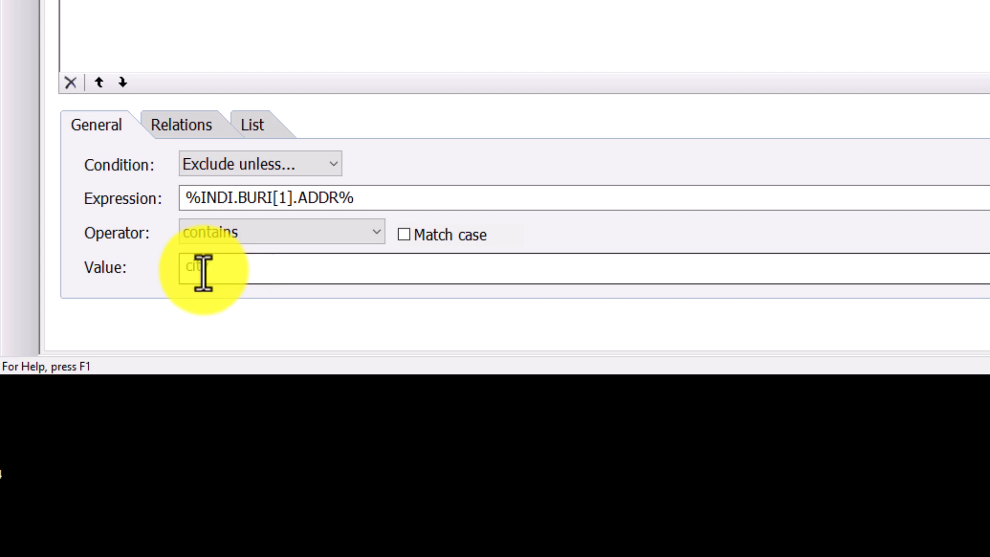
click(209, 269)
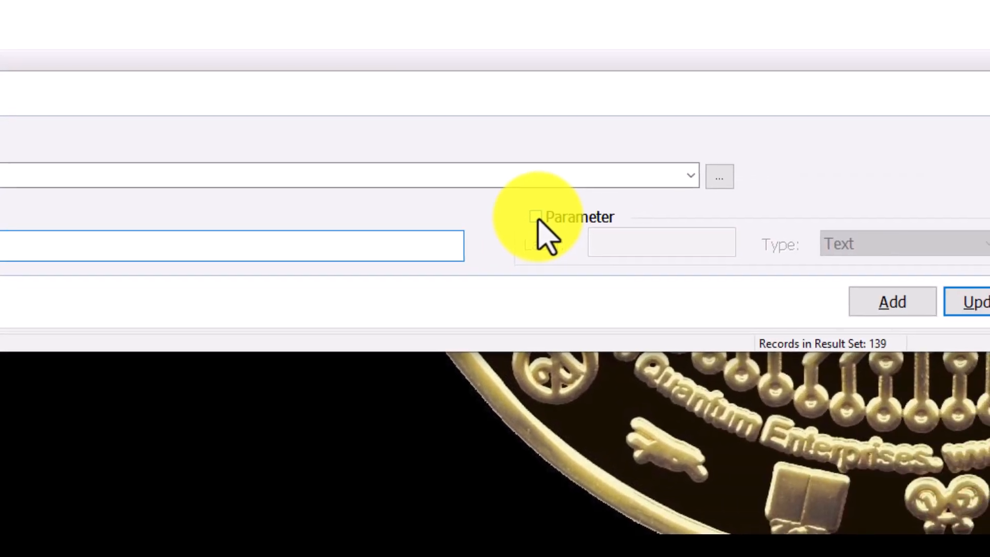
click(536, 218)
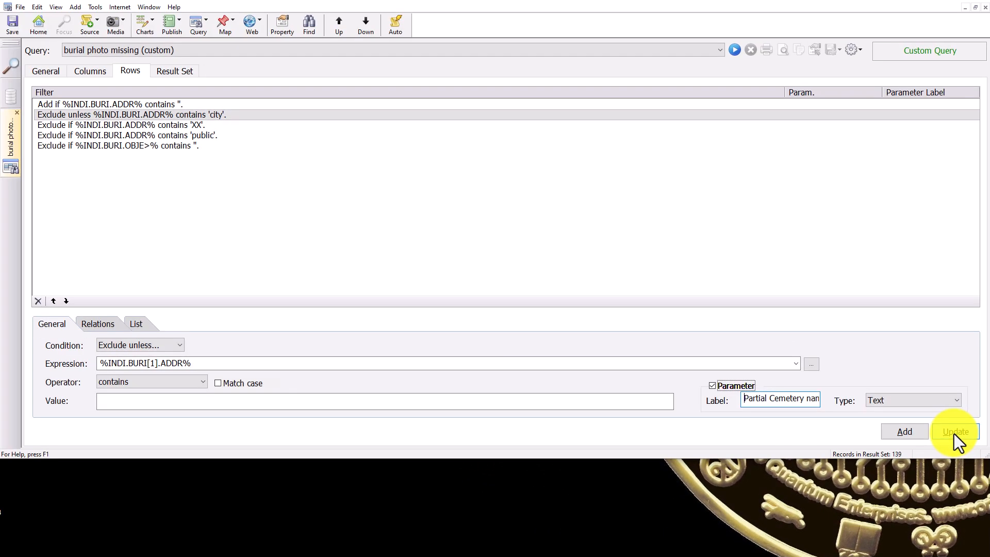
click(879, 299)
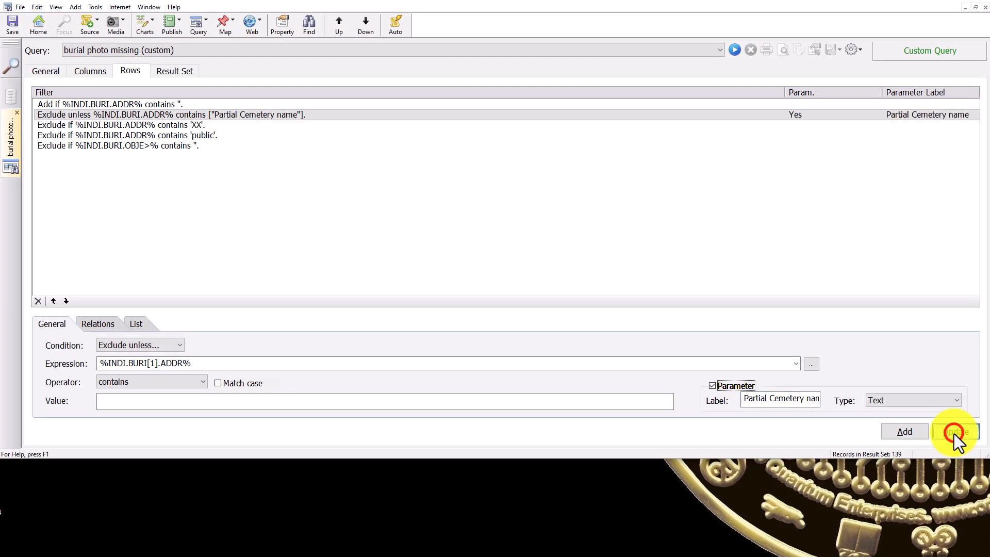
click(264, 115)
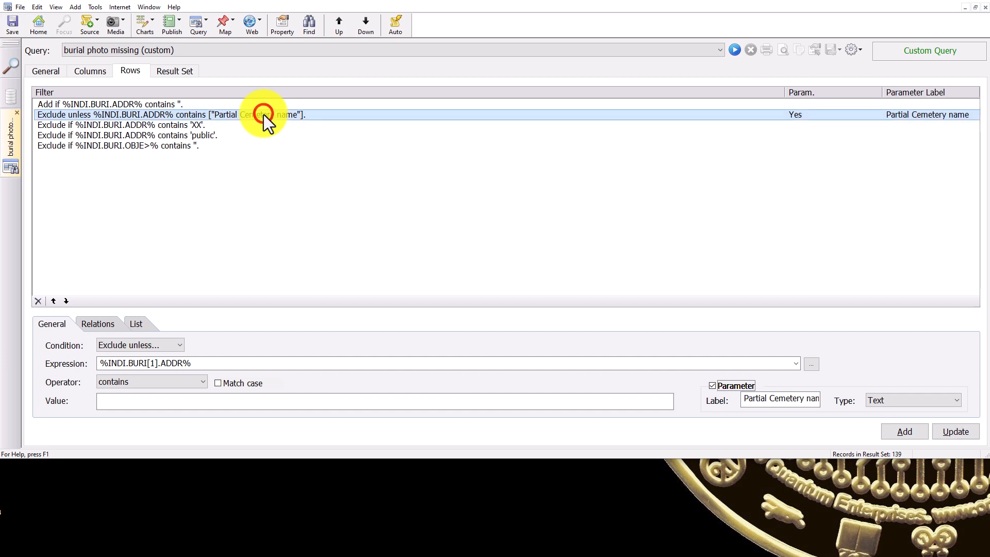
Run the query with "city" as the partial cemetery name and look through the result set
click(736, 52)
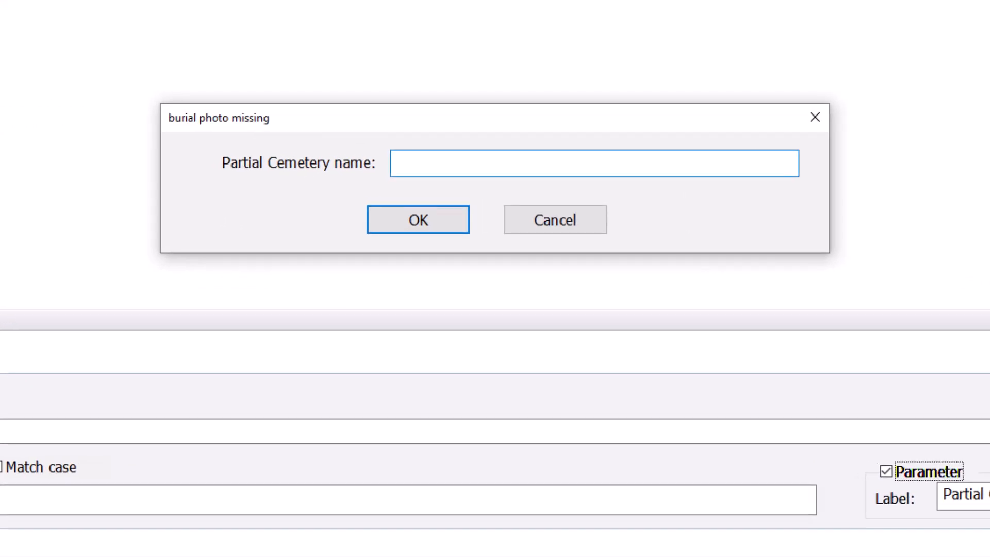
text(city)
click(422, 222)
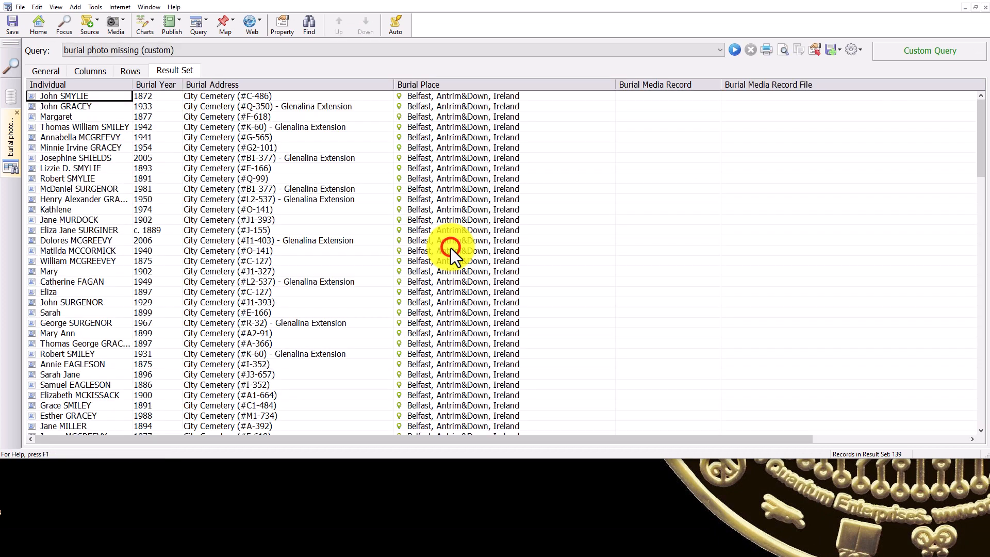
scroll(550, 210, down, 13)
scroll(550, 211, down, 7)
scroll(551, 210, up, 20)
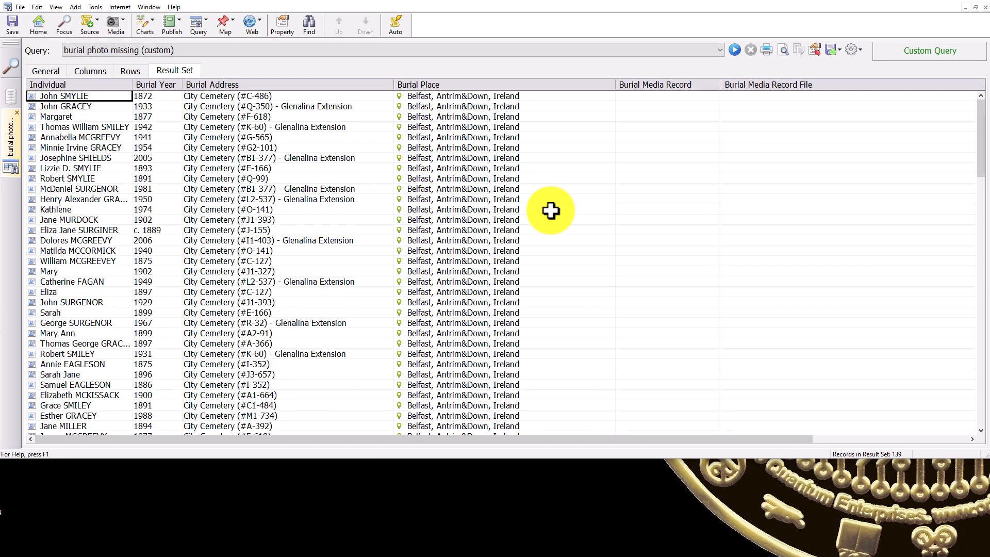
Rerun the query with "dundon" as the partial cemetery name and check the burial addresses for plot numbers
click(735, 50)
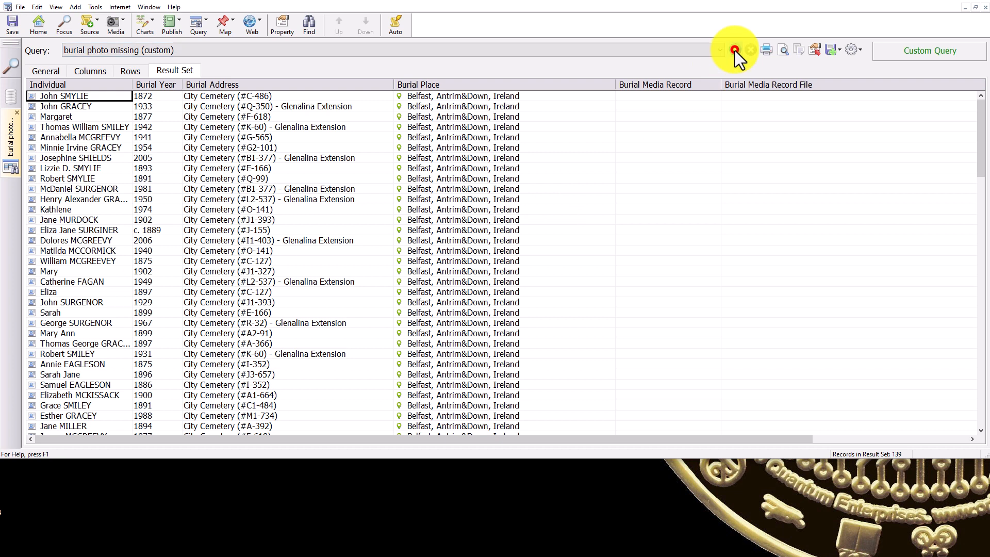
text(dundon)
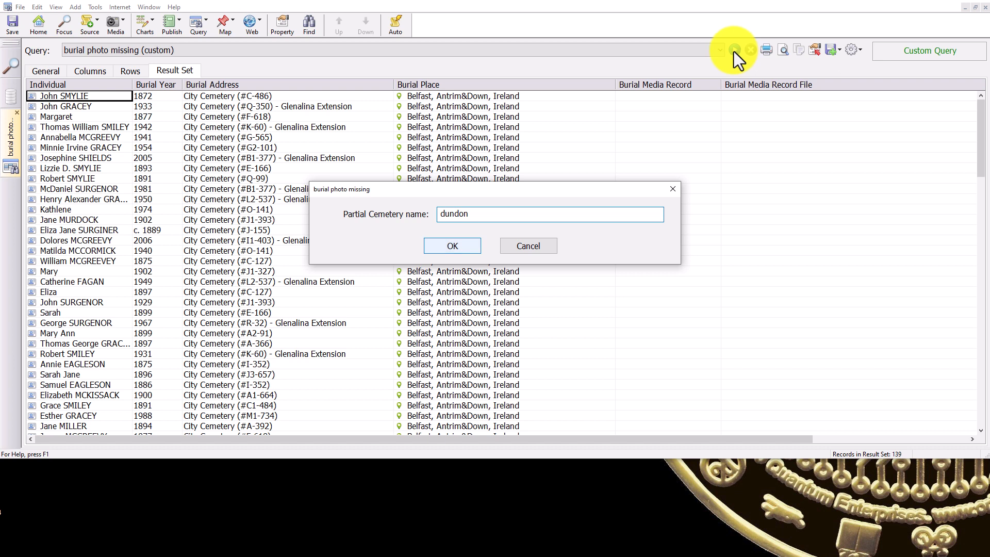
click(453, 245)
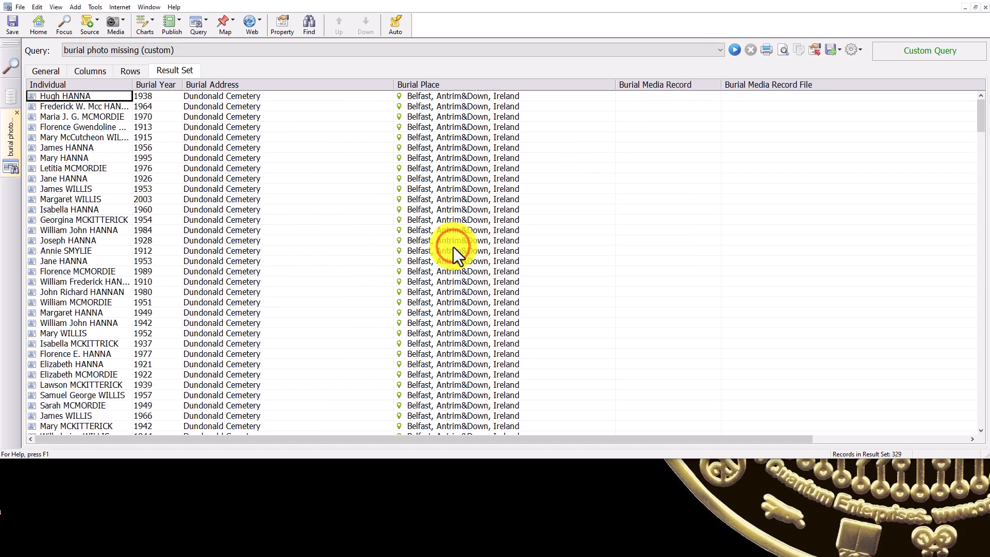
drag(246, 95, 257, 267)
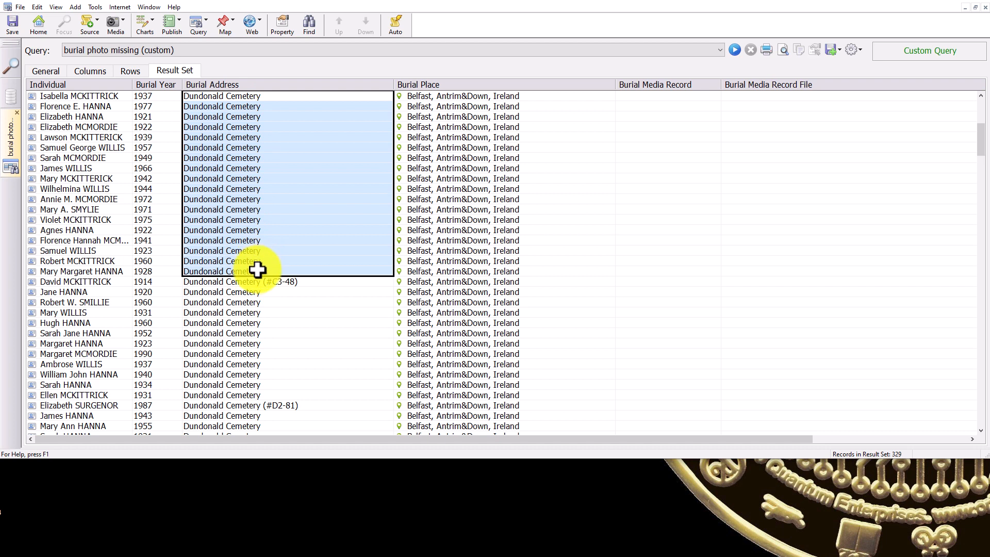
click(258, 285)
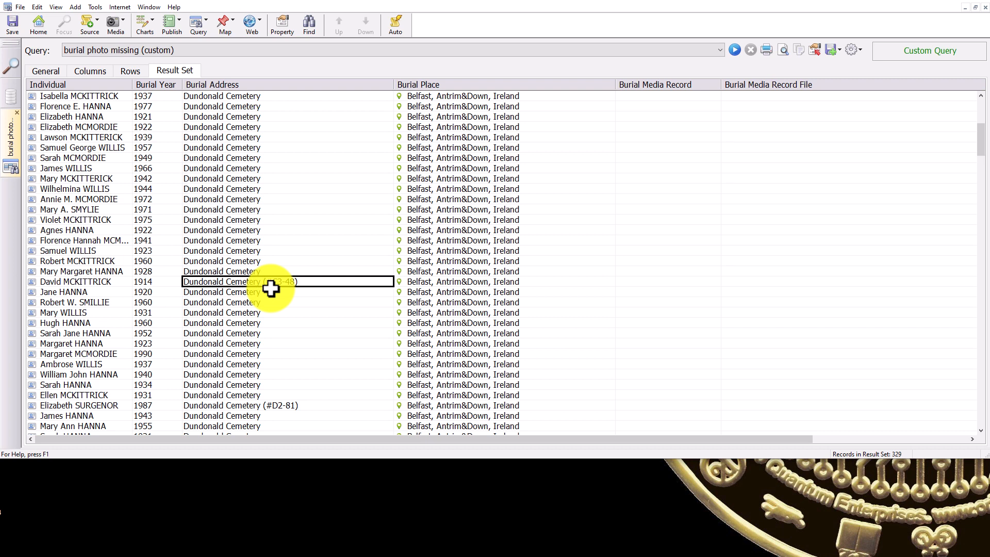
Add the row filter "Exclude unless %INDI.BURI[1].ADDR% contains #" to keep only burials with a plot number
click(135, 73)
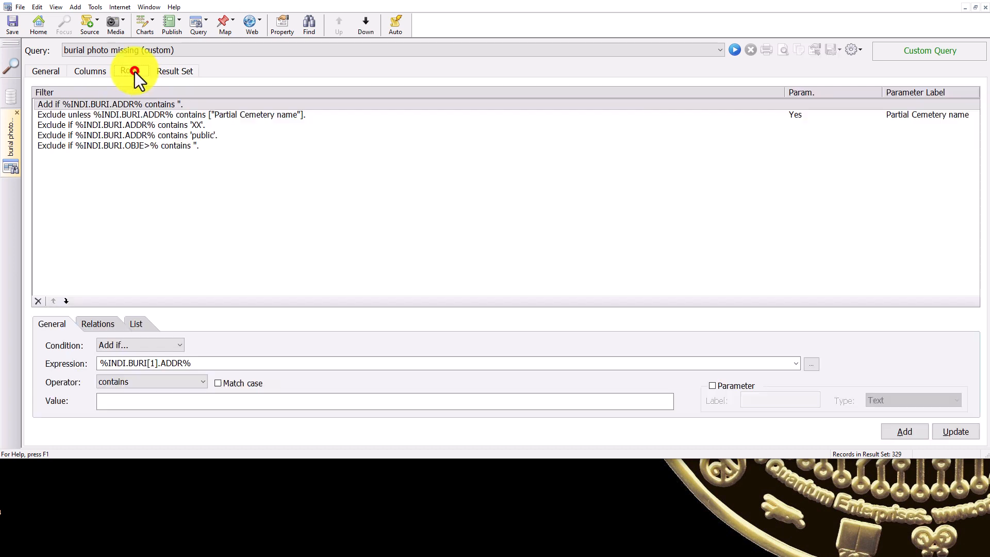
click(181, 346)
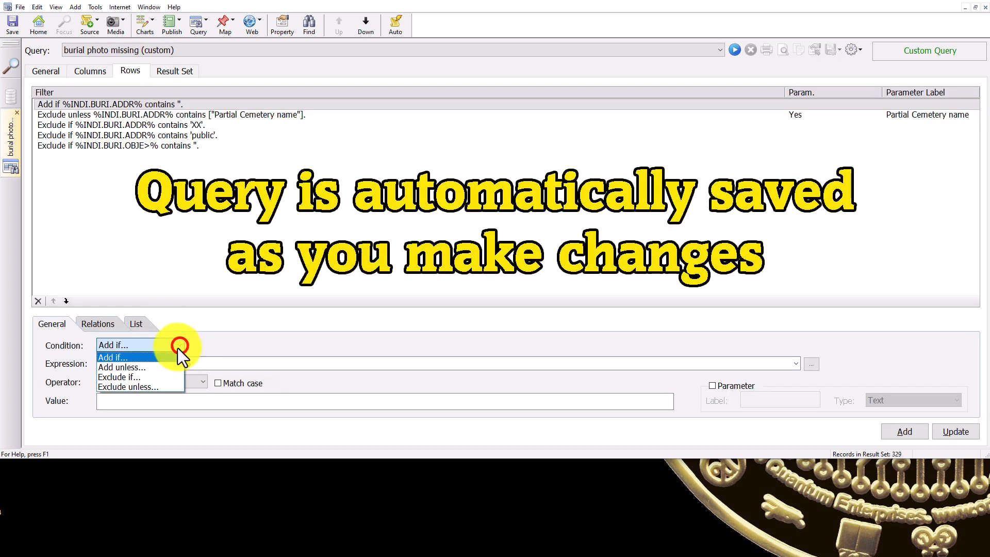
click(133, 388)
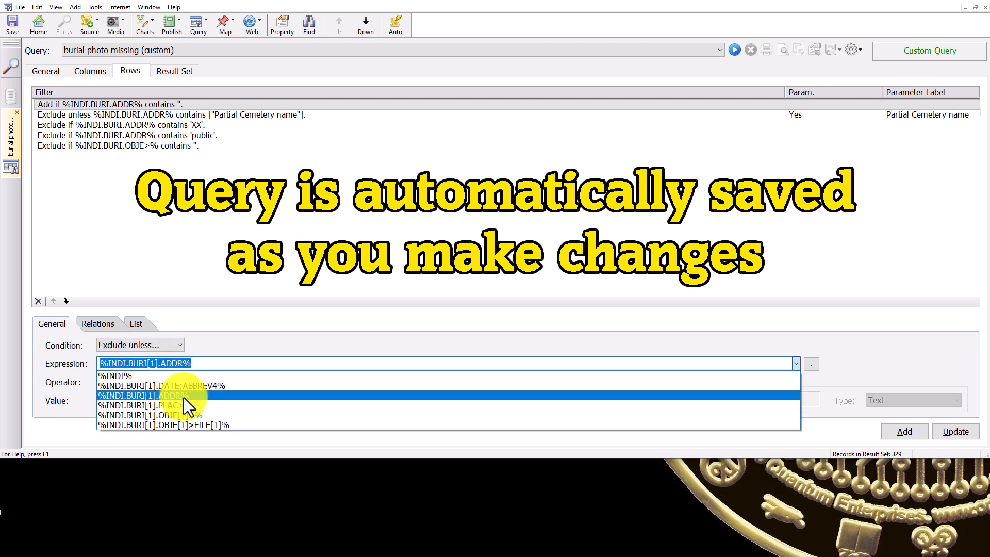
click(184, 397)
click(201, 382)
click(129, 414)
click(128, 410)
text(#)
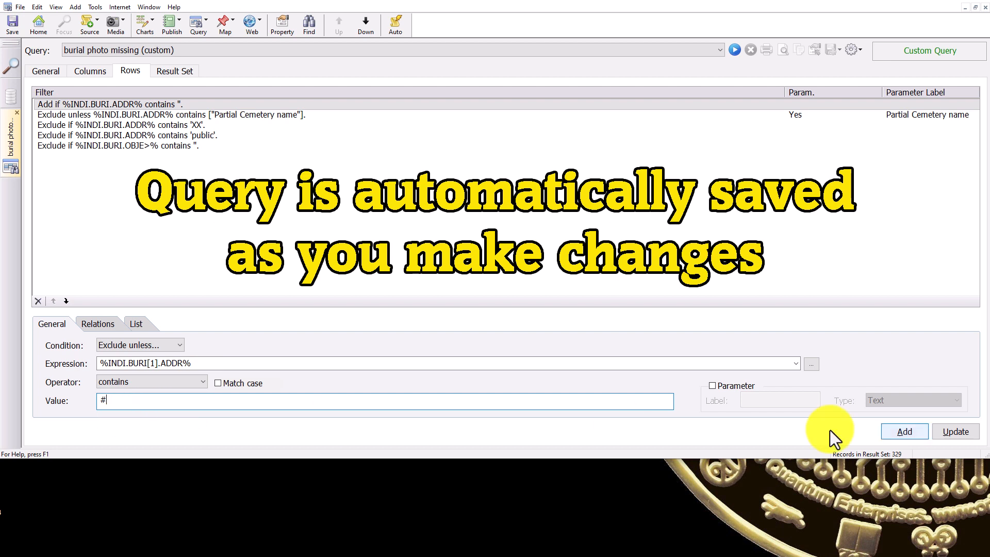
click(902, 432)
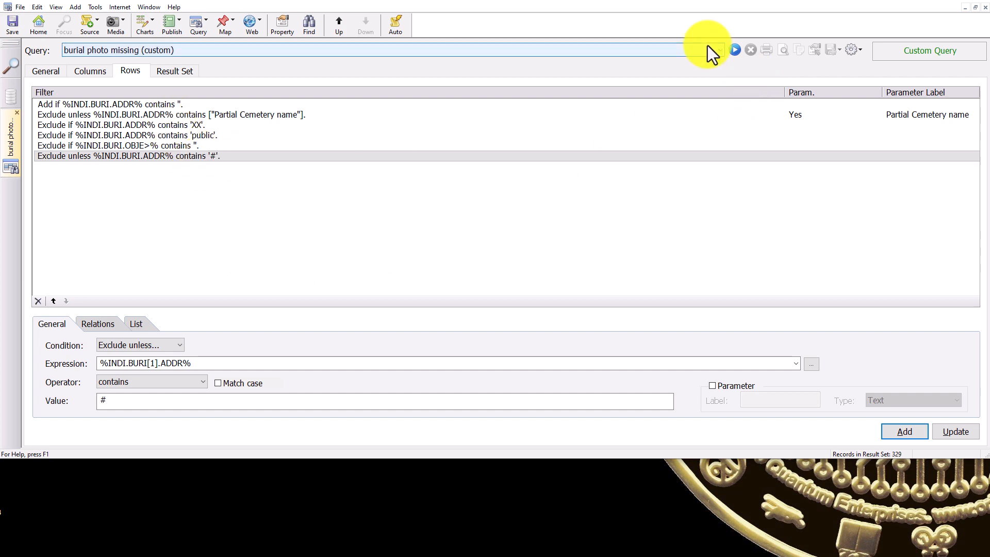
Rerun the query for the partial cemetery name "dundon" and examine the burial address and place cells
click(734, 50)
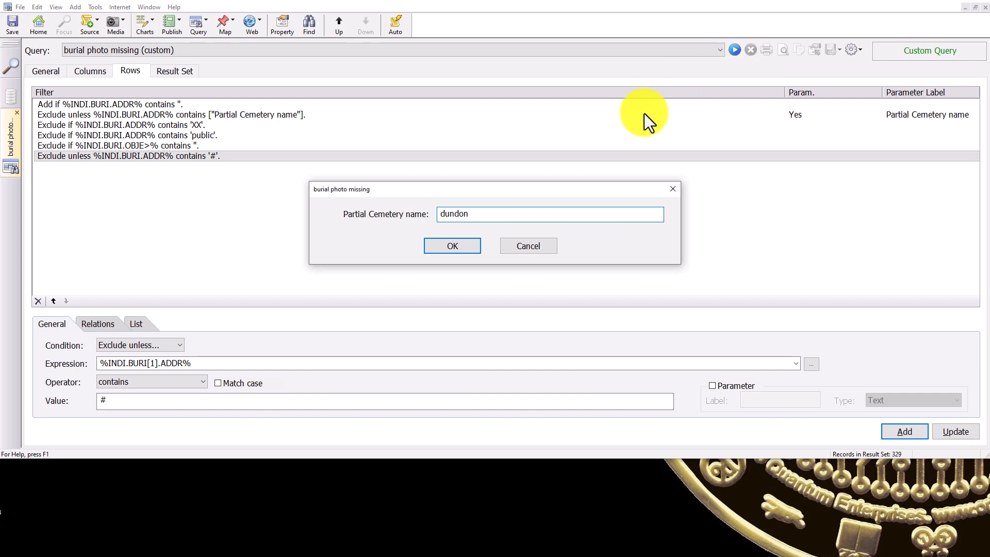
click(456, 246)
drag(300, 95, 409, 324)
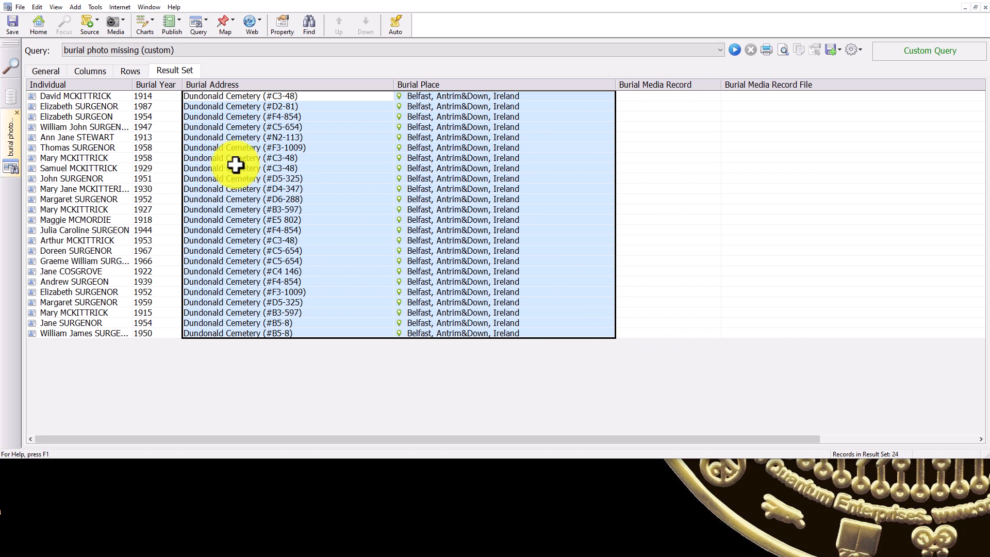
Copy the individual, burial year, address and place cells of all results into a blank Excel sheet and widen its columns
drag(64, 98, 496, 334)
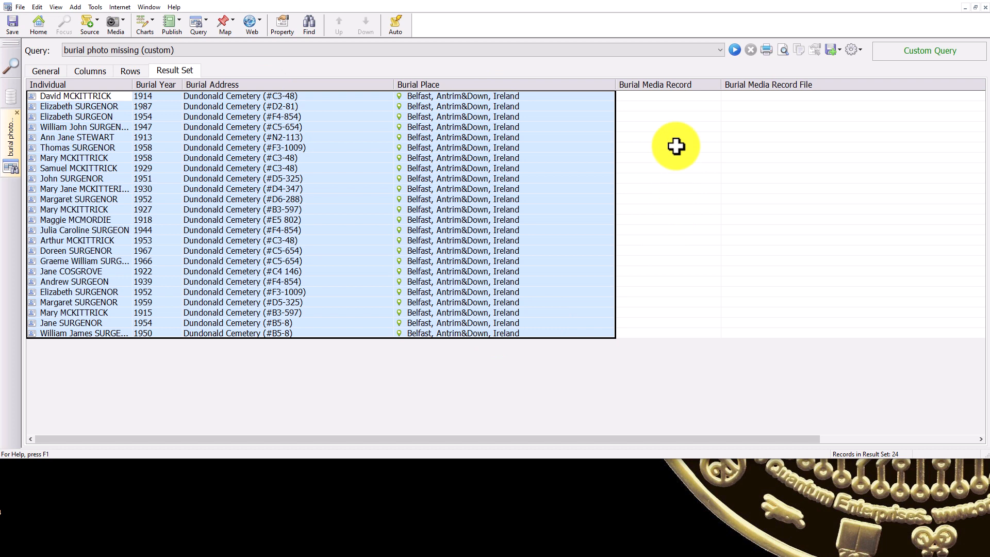
key(ctrl+c)
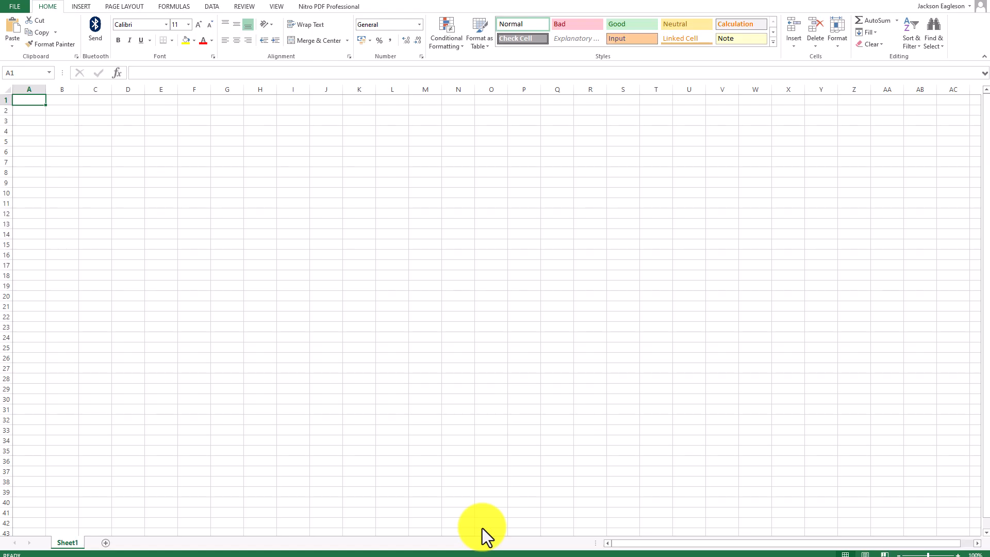
key(ctrl+v)
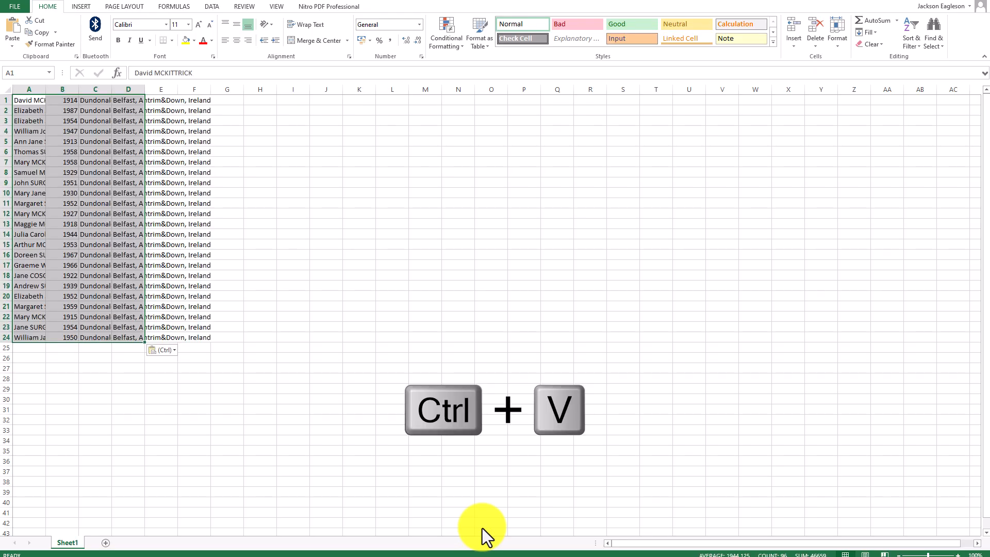
drag(45, 90, 114, 91)
drag(178, 91, 472, 81)
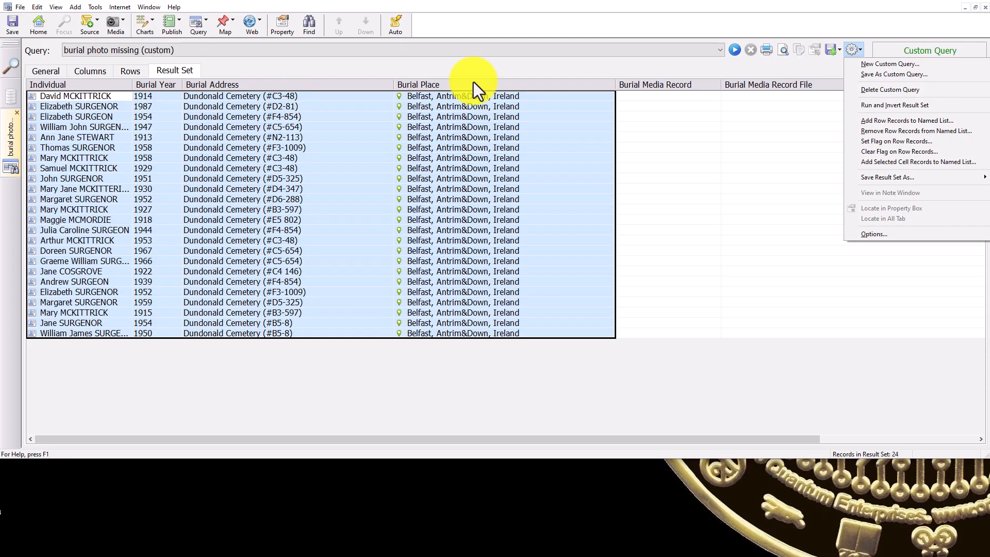
Save the result set as a PDF named "dundonald-burial photo missing.pdf" in the Dropbox folder and view the created file
mouse_move(888, 180)
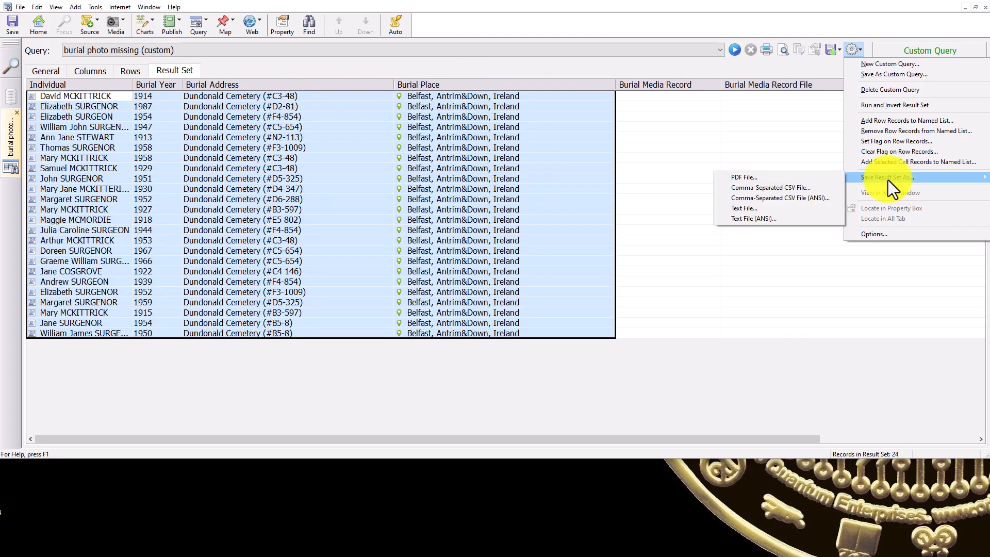
click(760, 180)
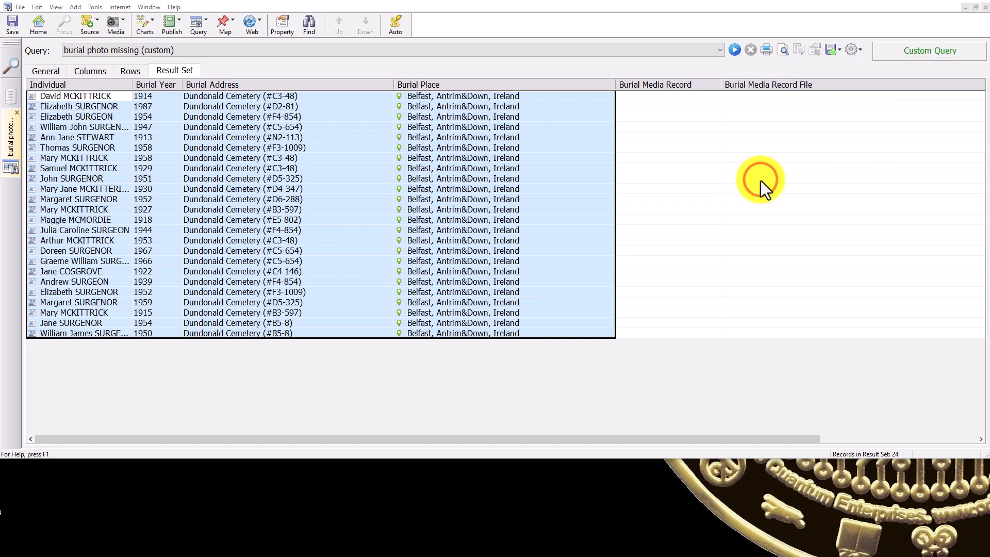
click(44, 159)
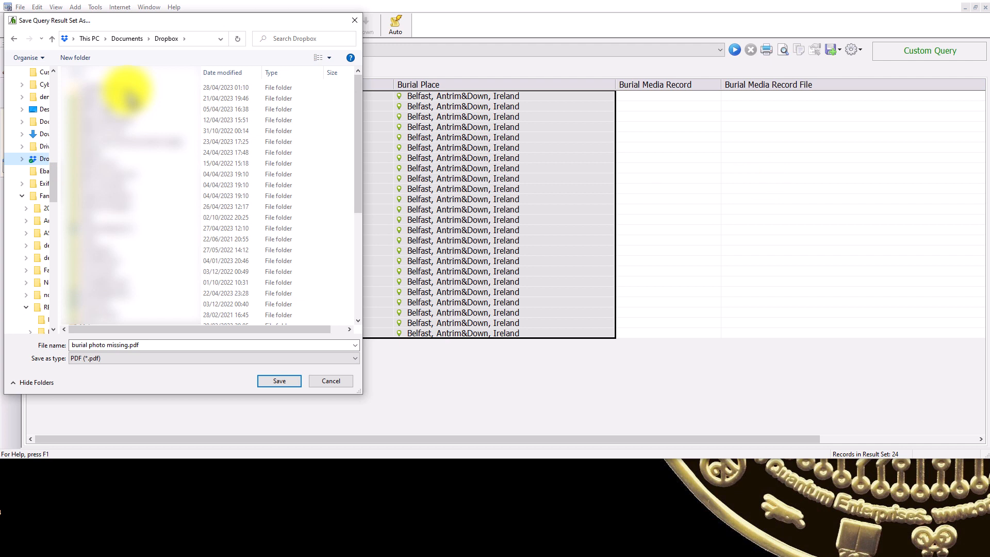
click(111, 346)
click(111, 346)
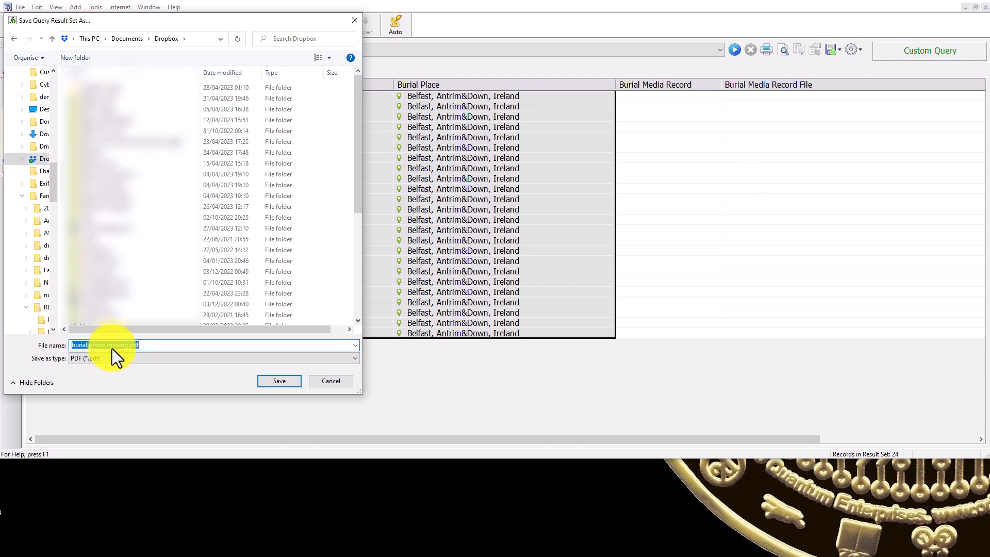
key(Home)
text(dundonald-)
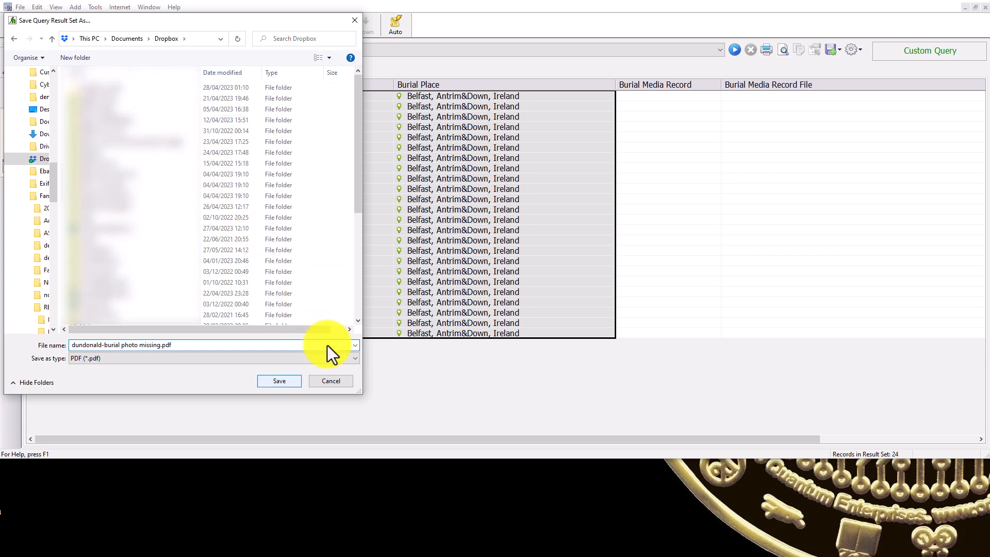
key(Return)
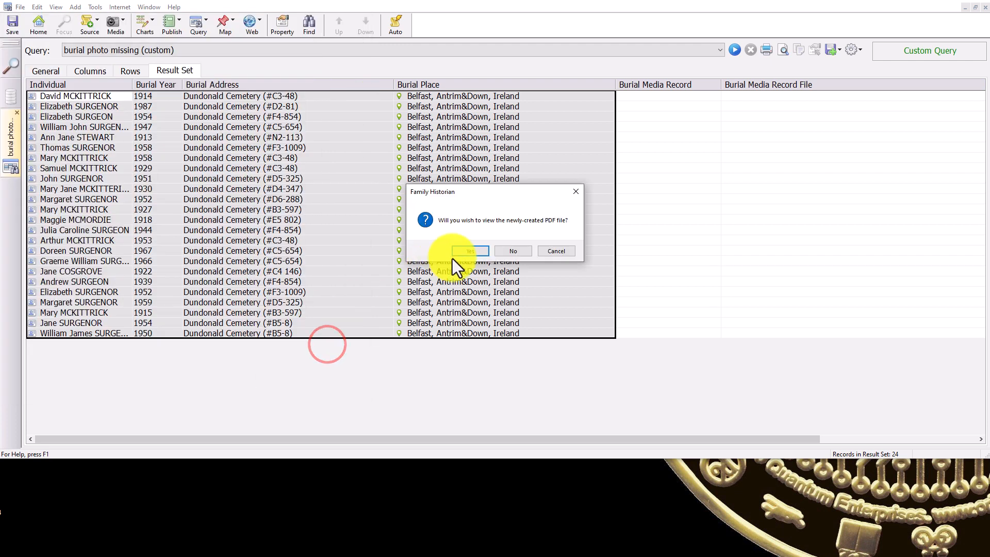
click(470, 251)
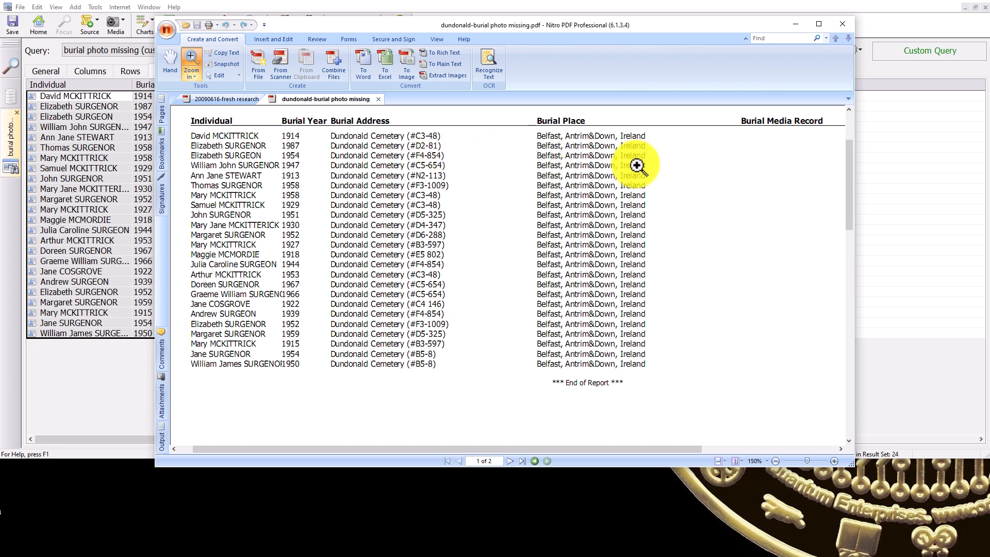
key(alt+F4)
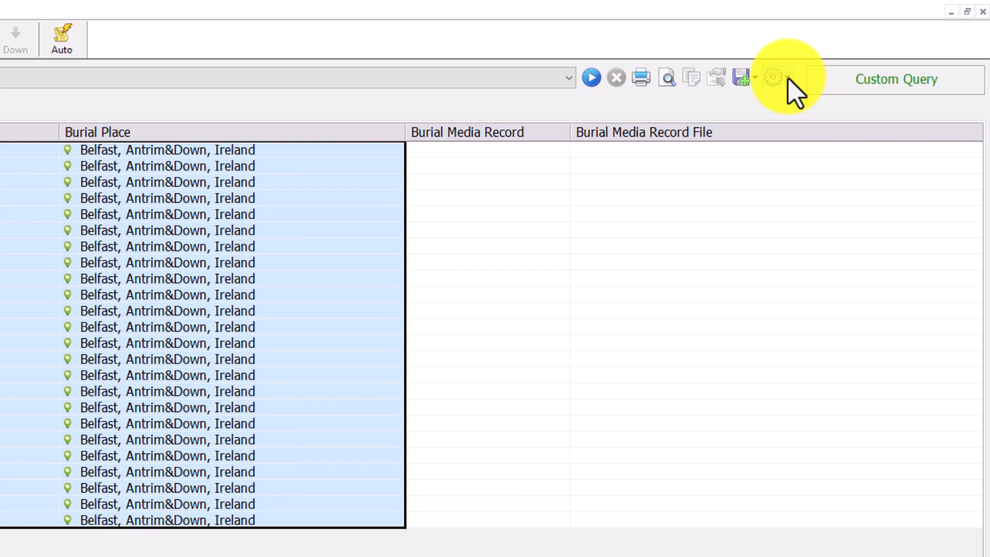
click(787, 77)
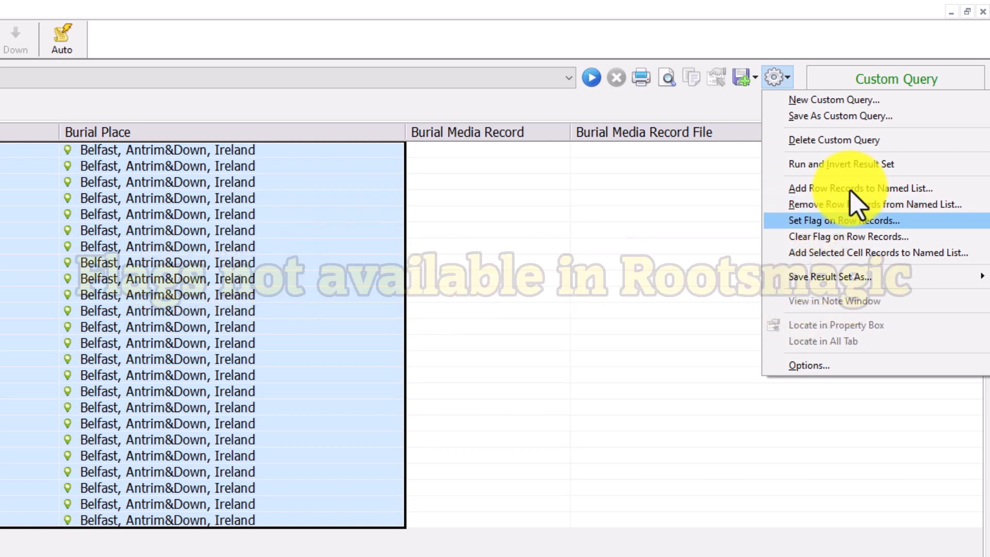
key(Down)
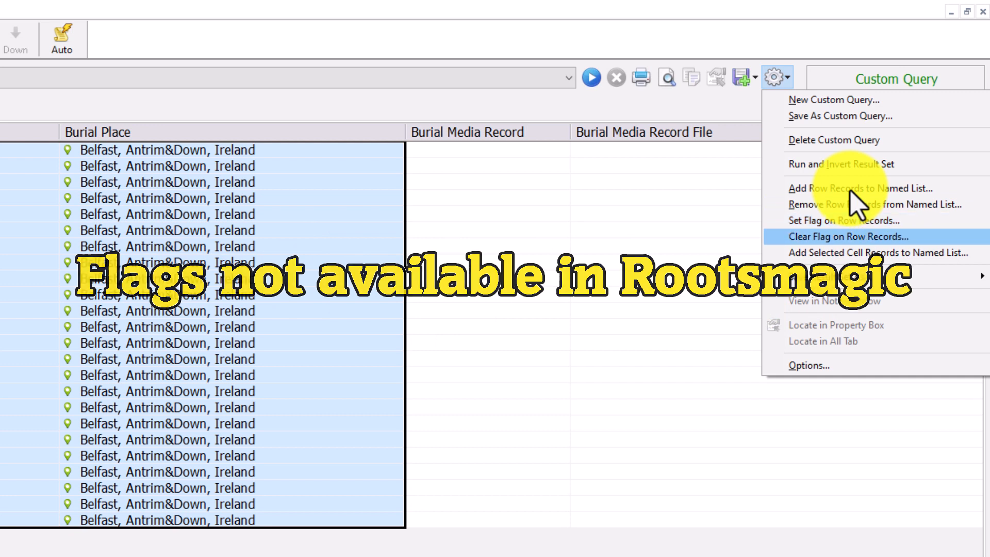
key(Up)
key(Up)
key(Up)
key(Up)
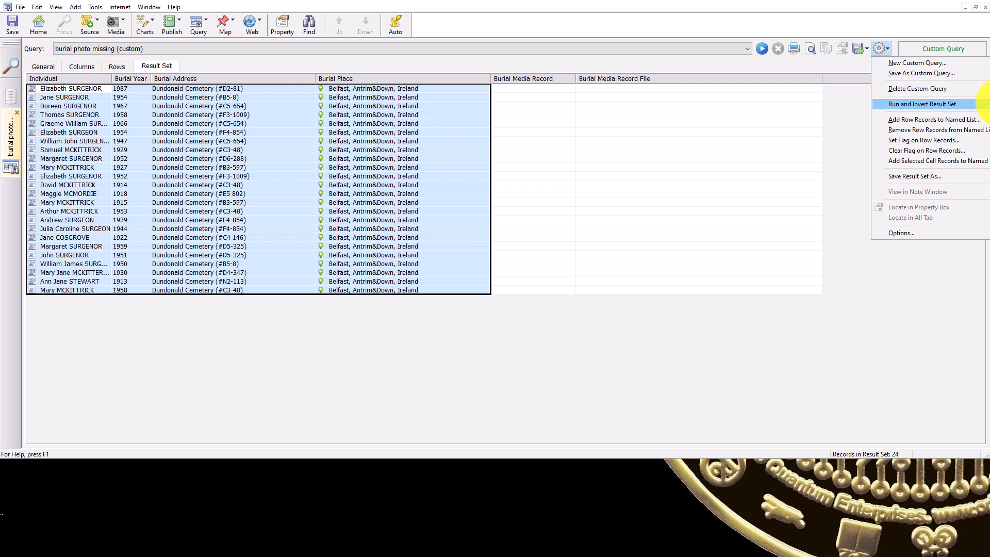
Disable the two row filters that exclude burial addresses containing 'XX' and 'public'
click(117, 66)
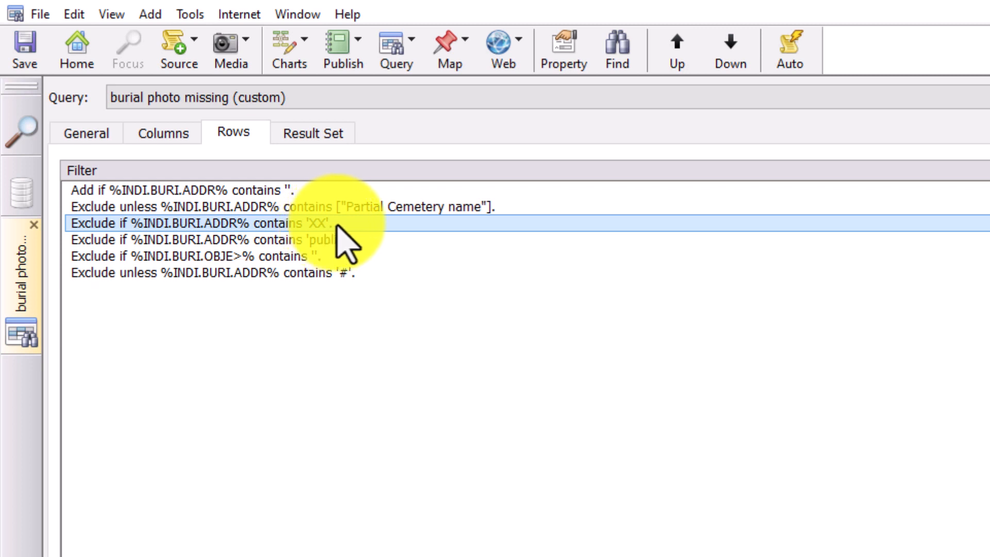
right_click(339, 232)
click(367, 249)
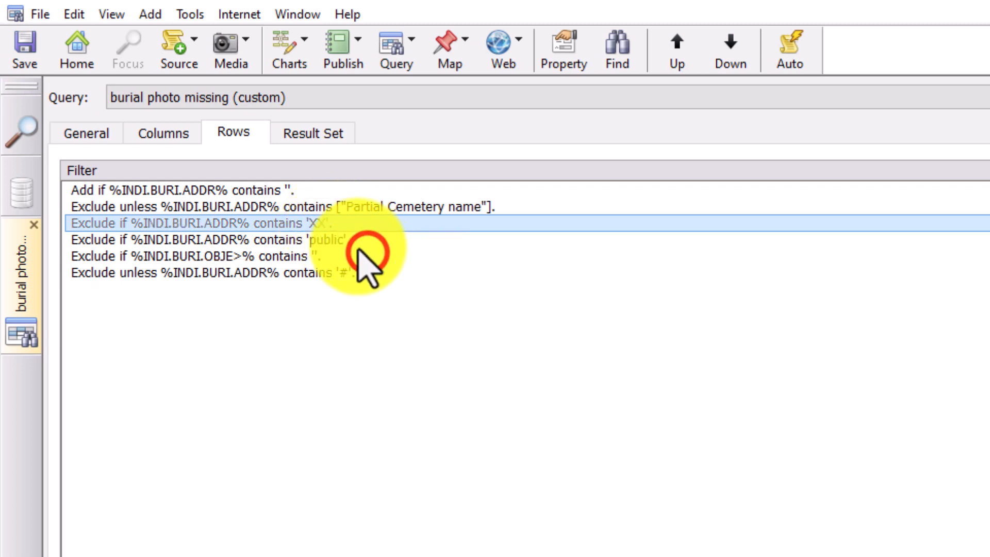
right_click(342, 240)
click(386, 262)
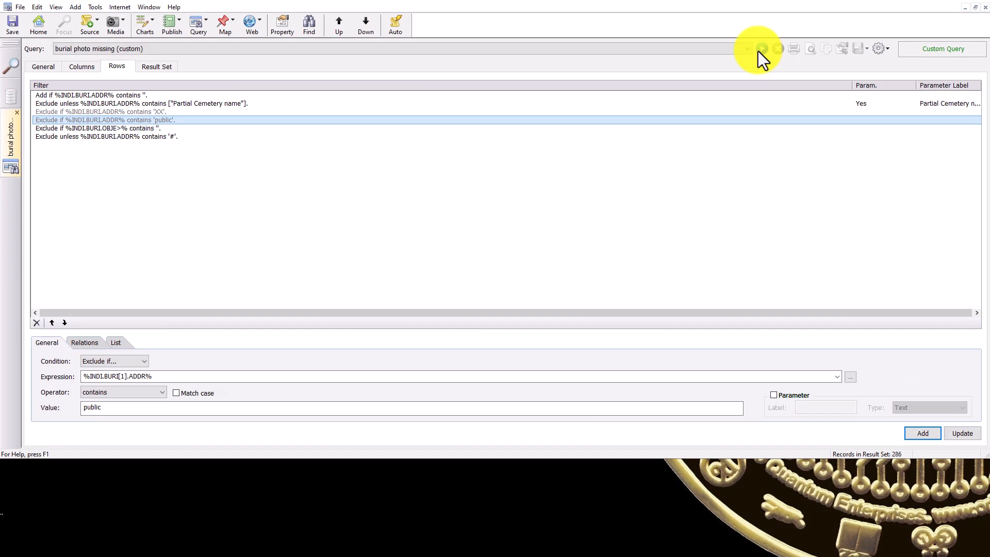
Run the query with its disabled filters for the partial cemetery name "city"
click(759, 50)
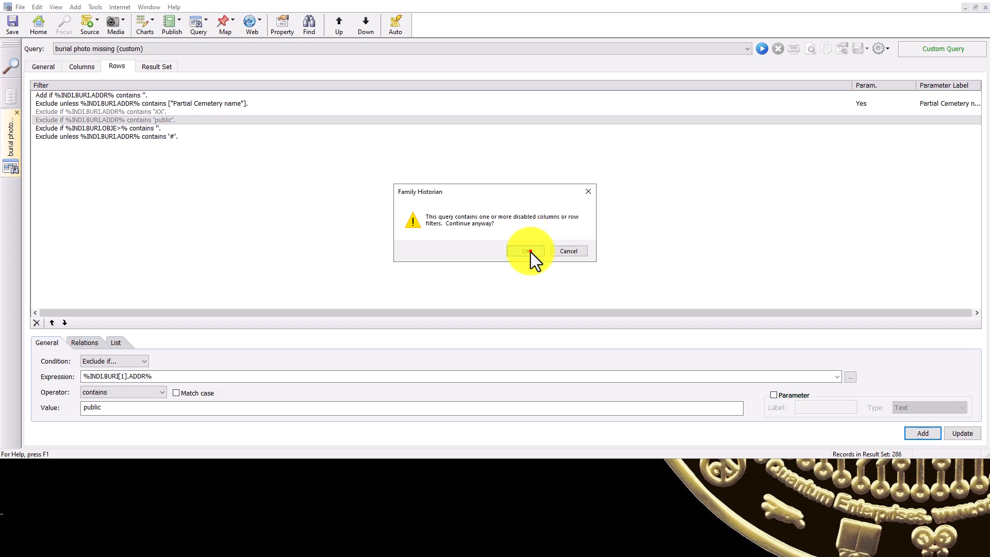
click(530, 252)
click(460, 246)
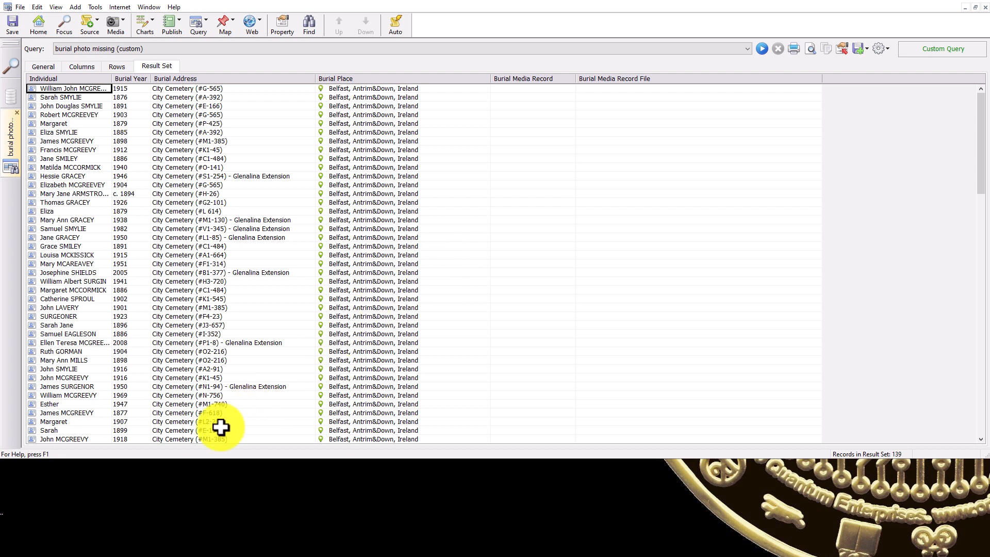
Delete the disabled 'XX' and 'public' row filters and rerun the query
click(118, 66)
click(133, 112)
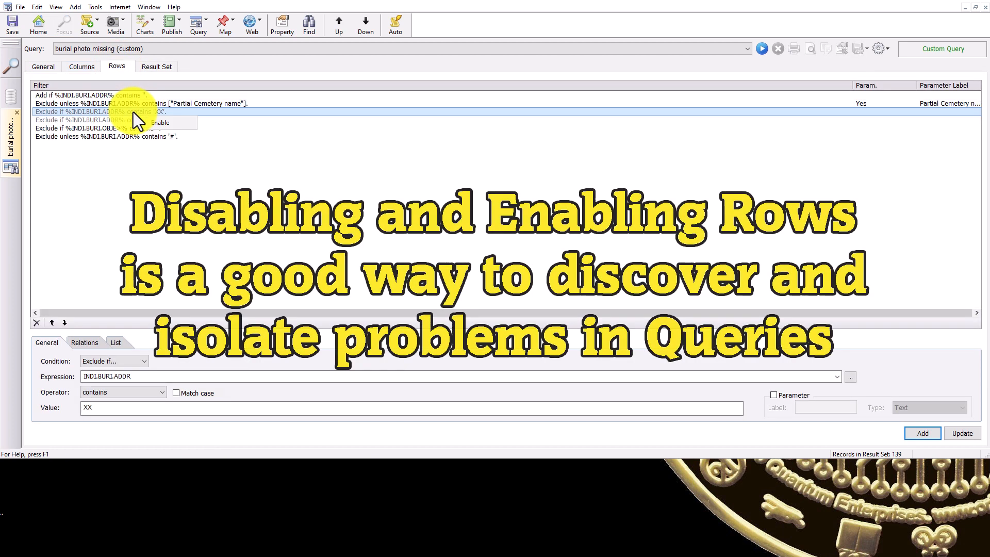
right_click(133, 113)
click(165, 122)
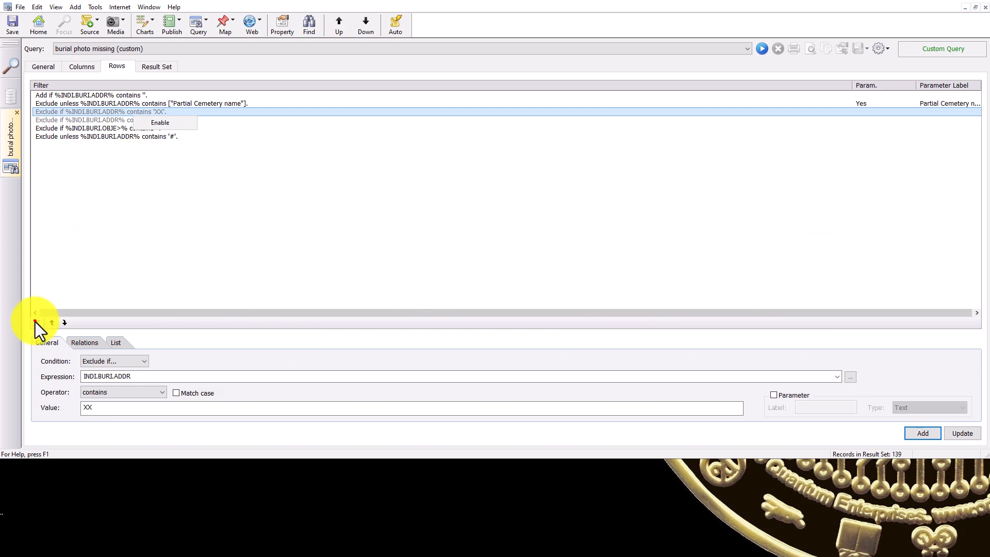
click(35, 322)
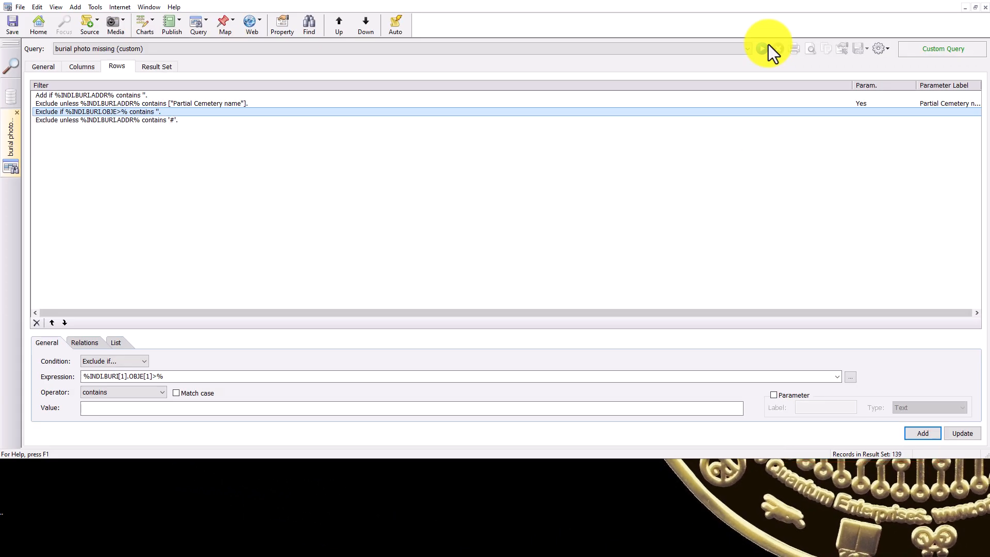
click(767, 45)
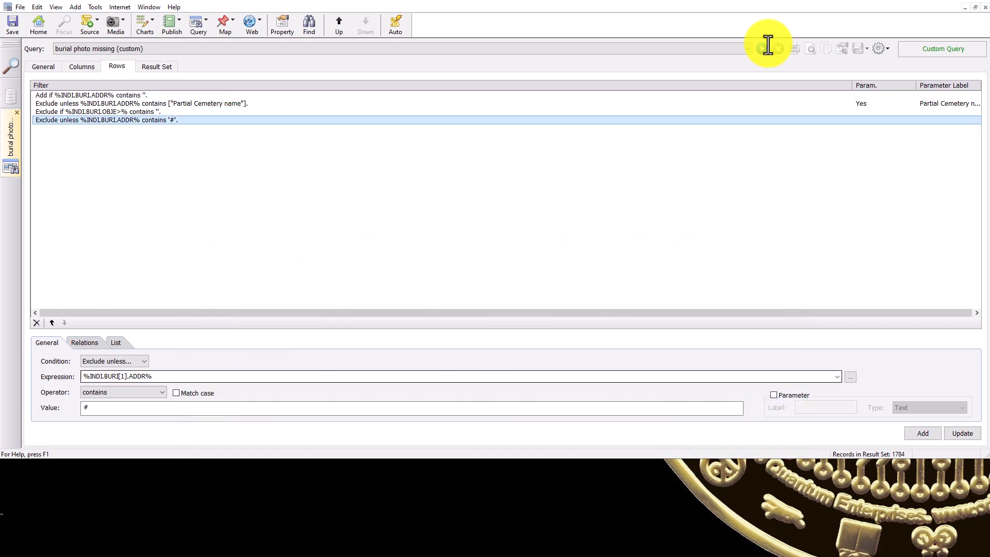
Choose the father's given name, %INDI.~FATH[1]>NAME[1]:GIVEN%, as the expression for a new "Exclude unless" row filter
click(837, 376)
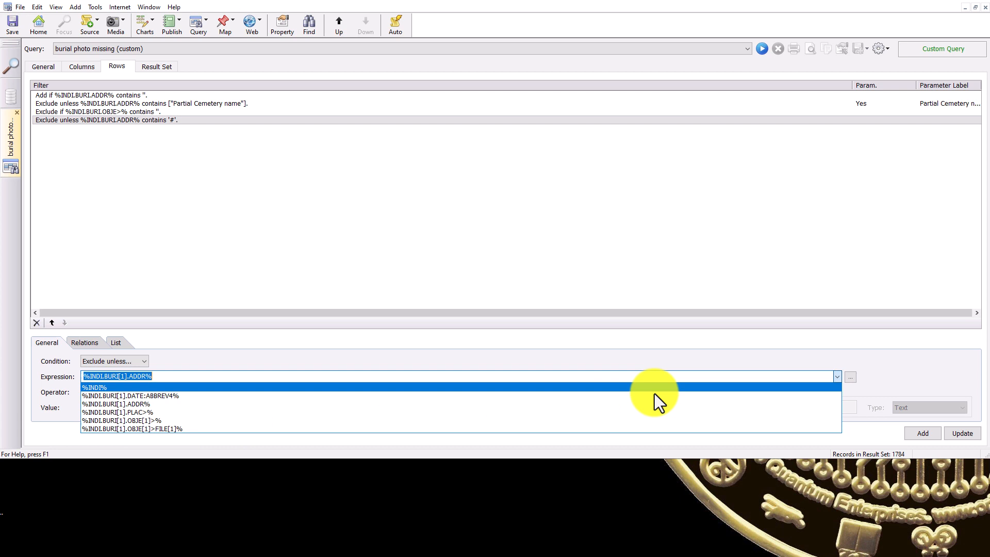
click(850, 379)
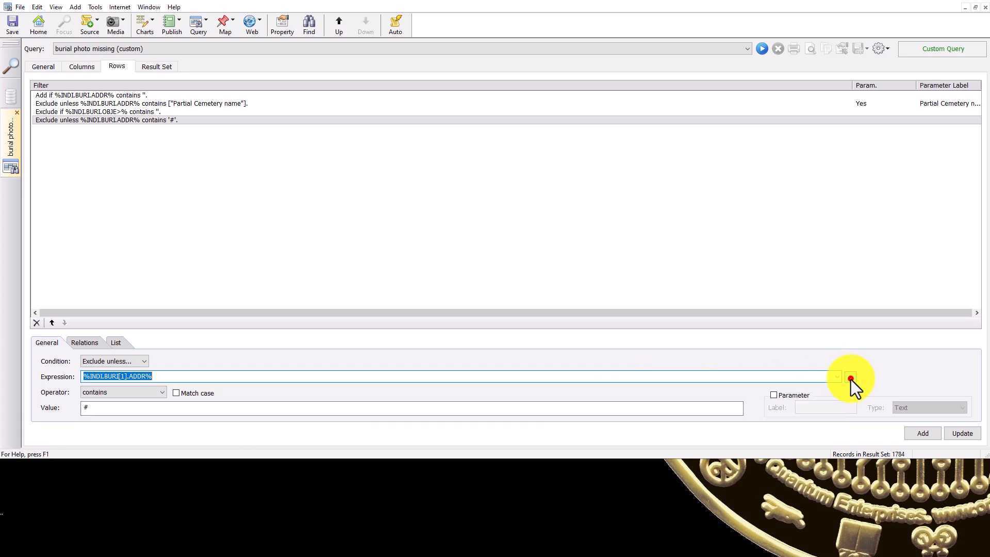
click(851, 379)
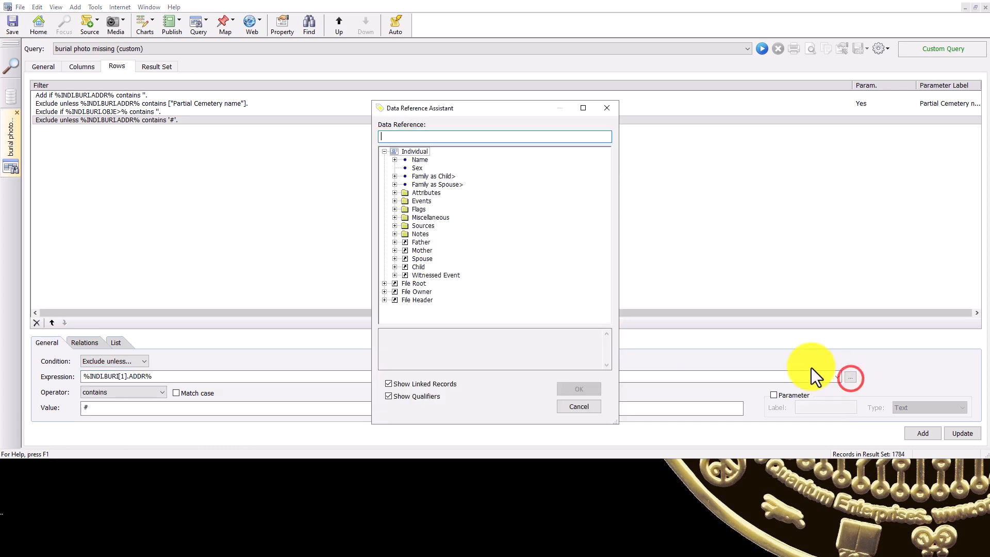
click(394, 243)
click(405, 251)
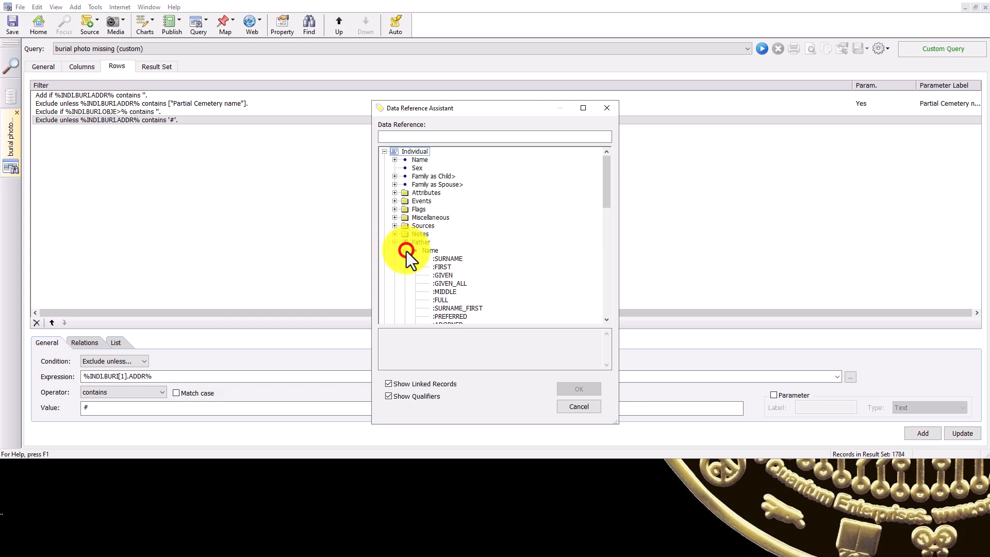
click(438, 275)
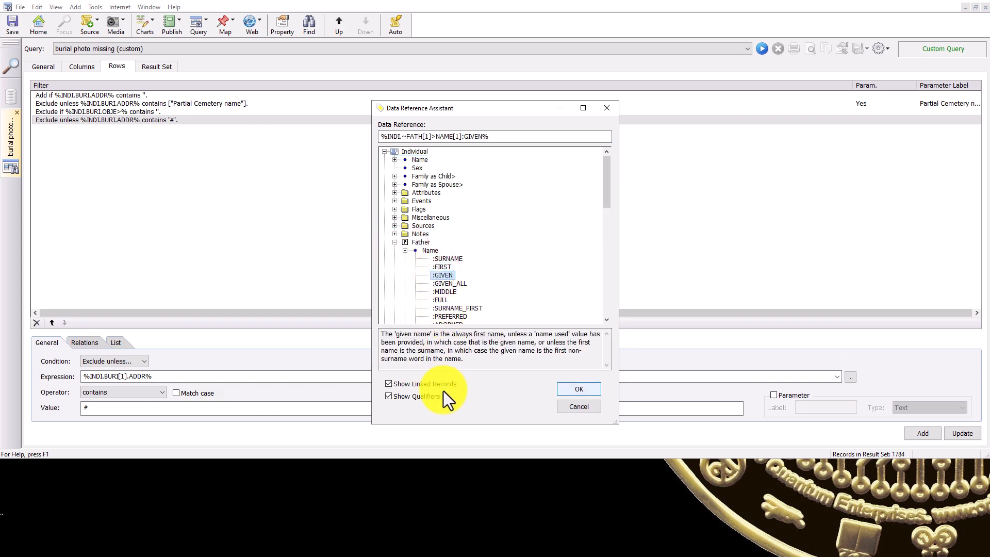
key(Return)
Set the father's given name condition to contains "john" and add it as a row filter
click(124, 393)
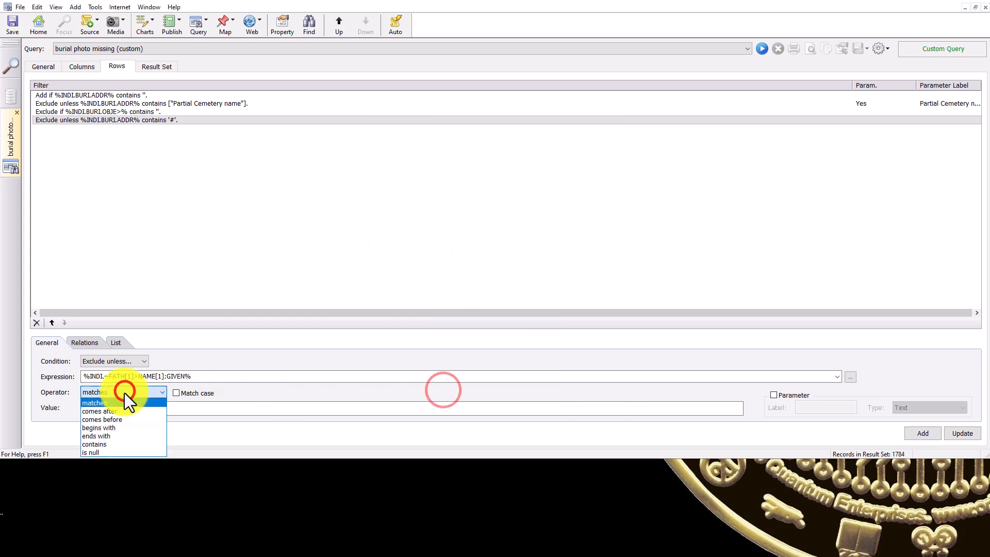
click(102, 445)
click(98, 407)
text(john)
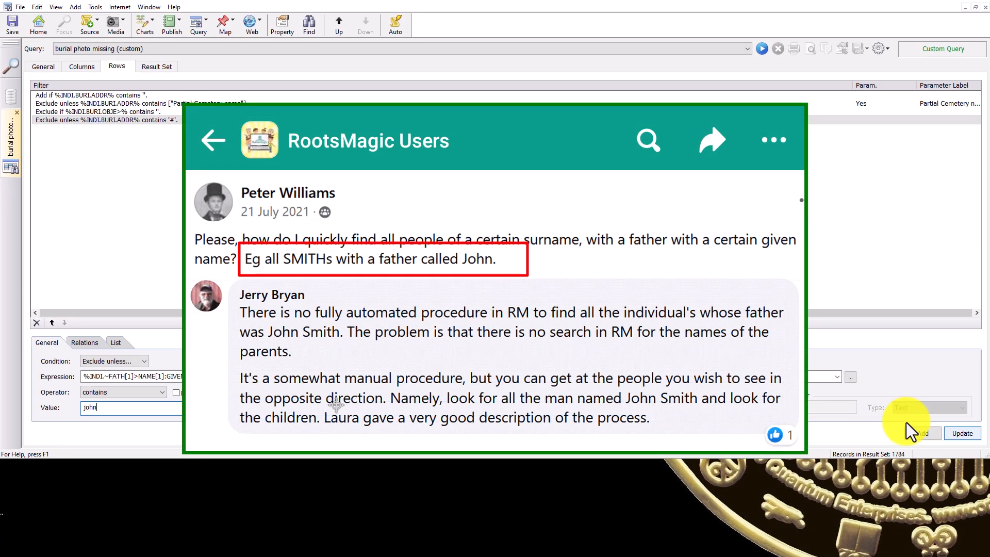
click(914, 434)
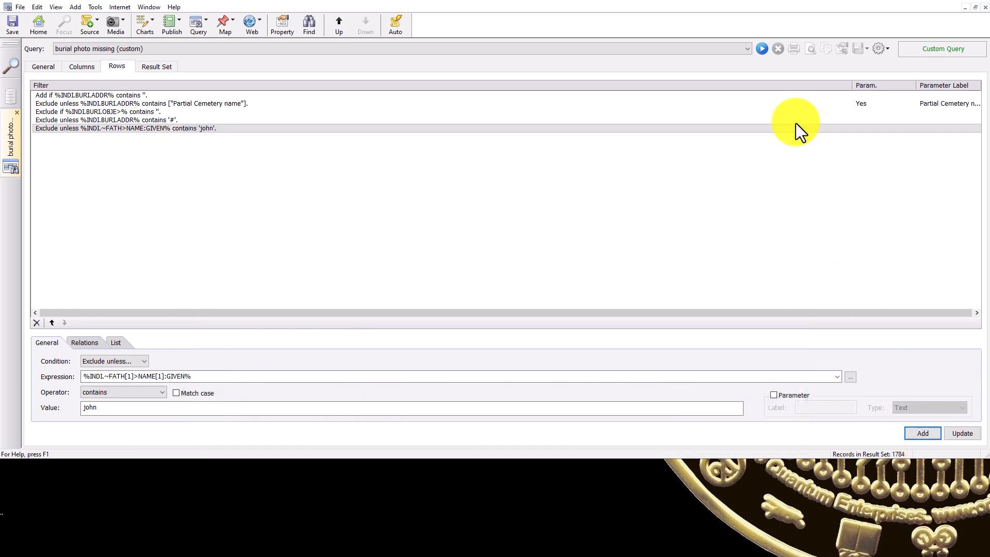
Rerun the query for the partial cemetery name "city" and check the father's given name for the fourth individual in the results
click(765, 48)
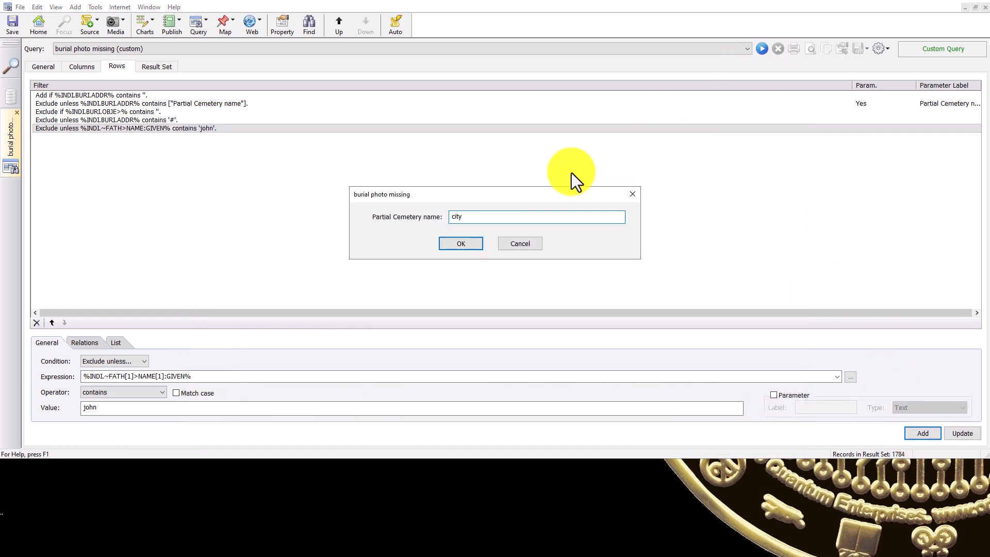
click(458, 243)
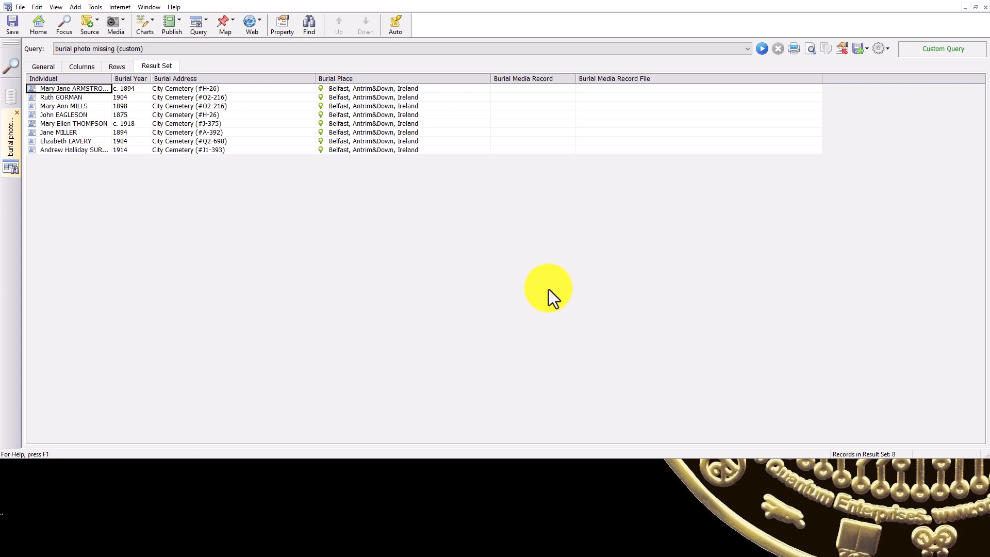
click(87, 116)
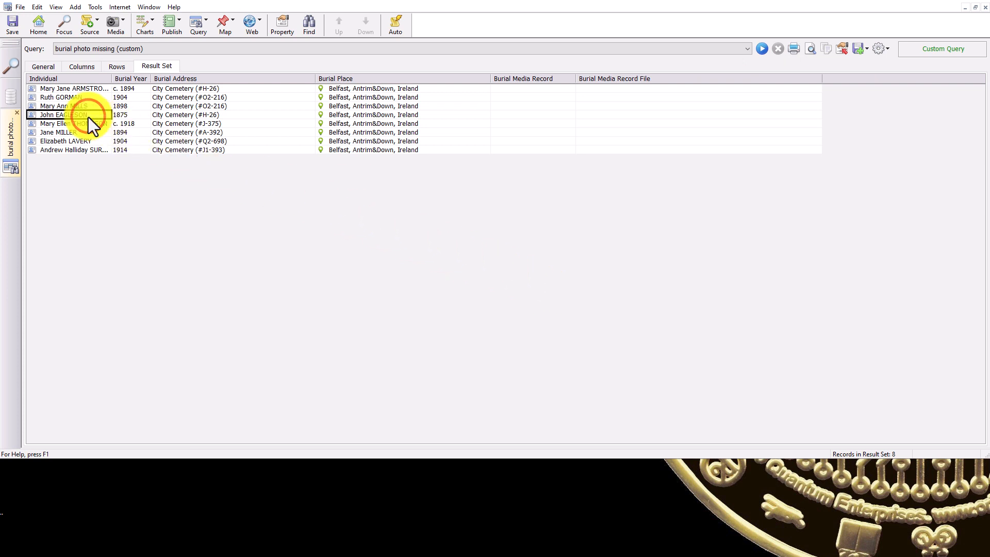
double_click(76, 114)
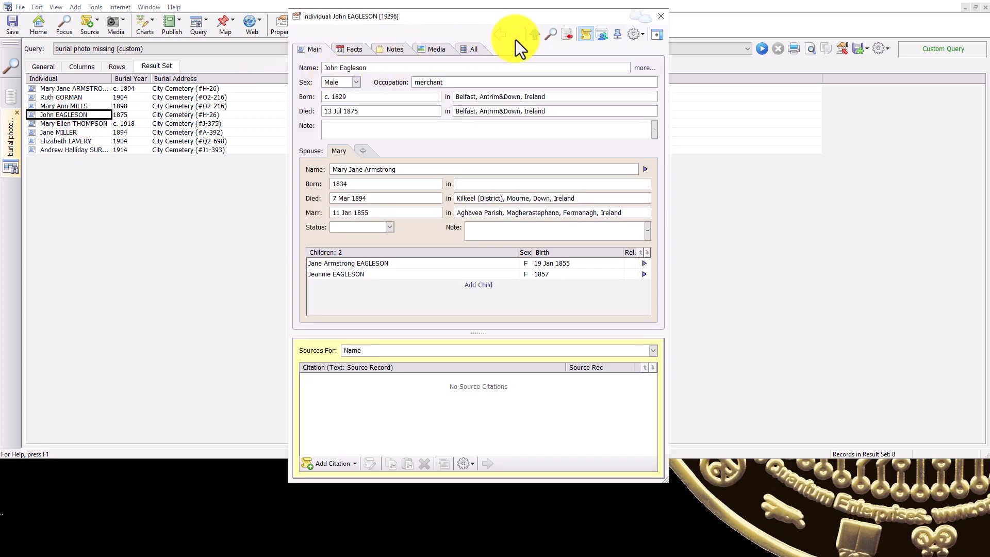
click(539, 35)
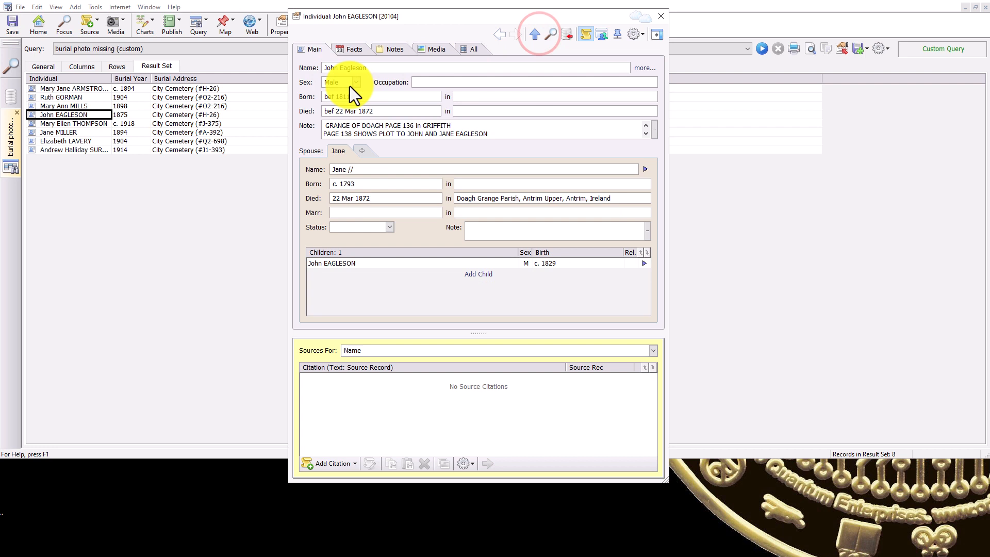
click(662, 17)
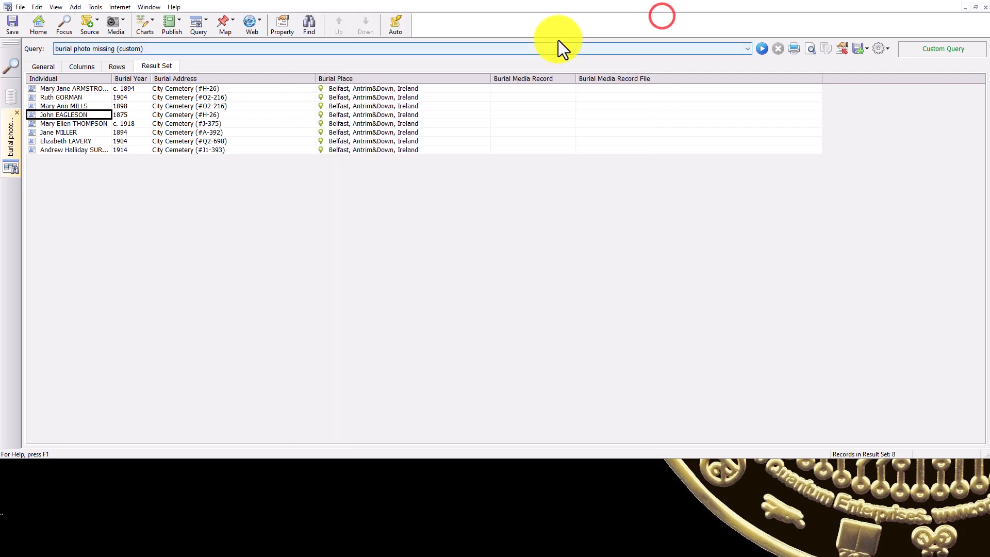
click(94, 142)
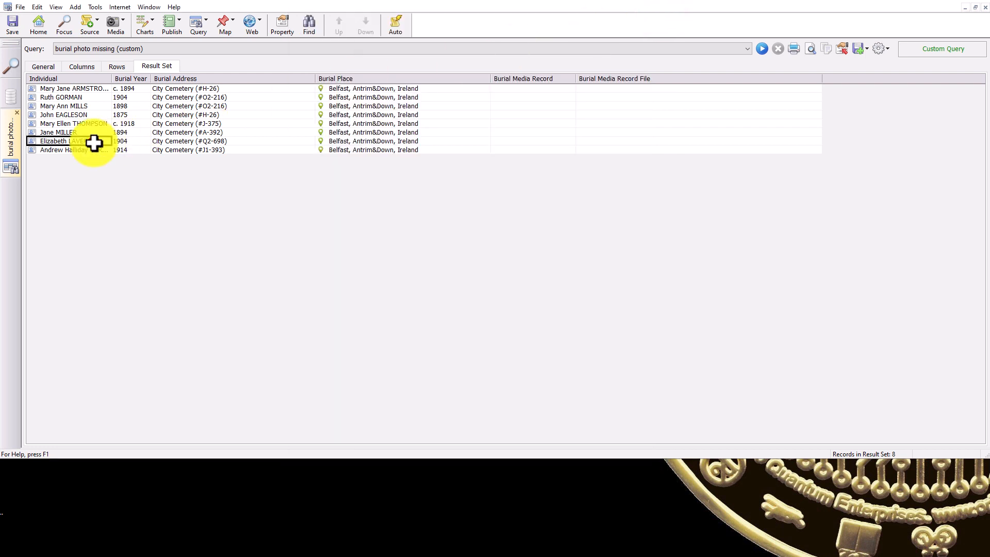
Check the parents of the seventh individual in the results in the focus view and return to the burial photo missing query
click(64, 26)
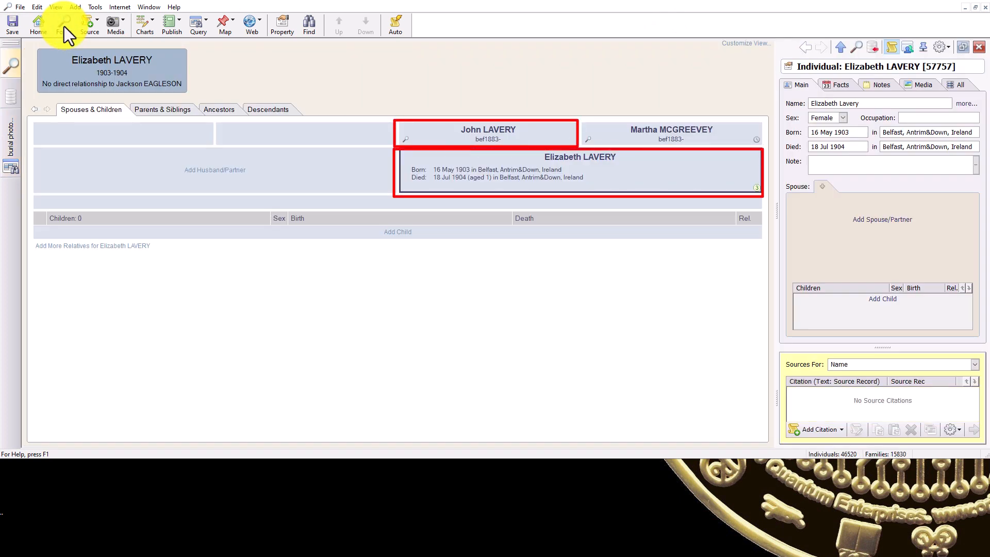
click(10, 140)
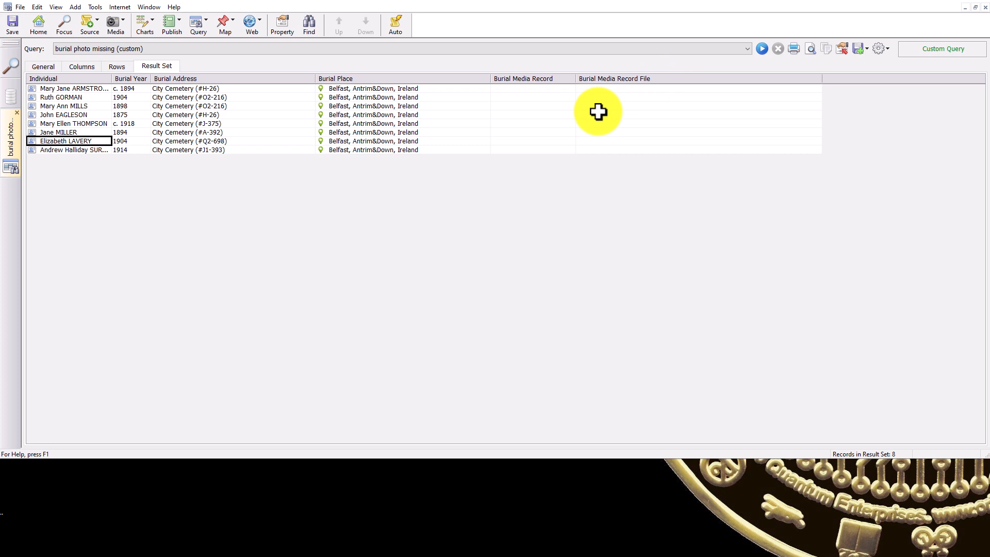
Delete the Burial Media Record and Burial Media Record File columns from the query
click(82, 66)
click(260, 135)
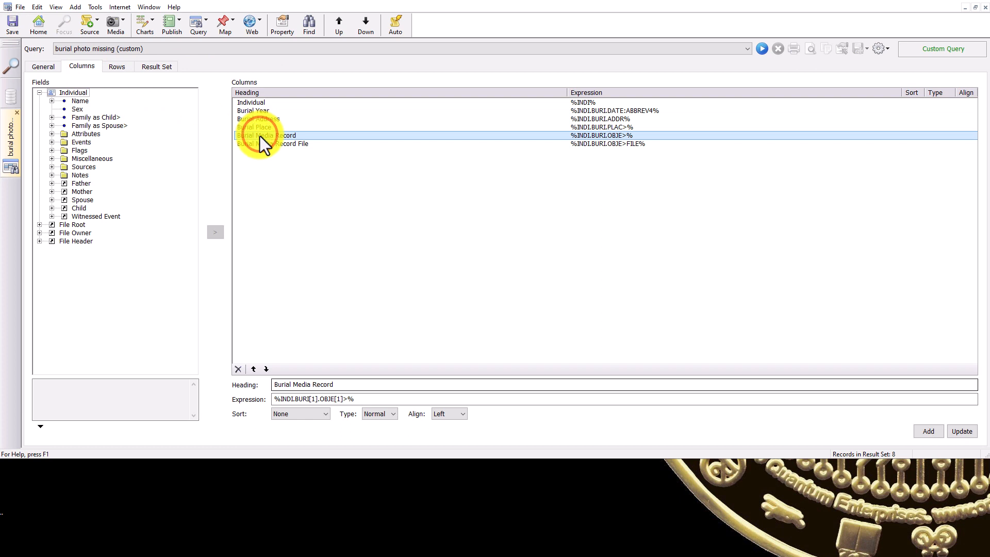
click(235, 370)
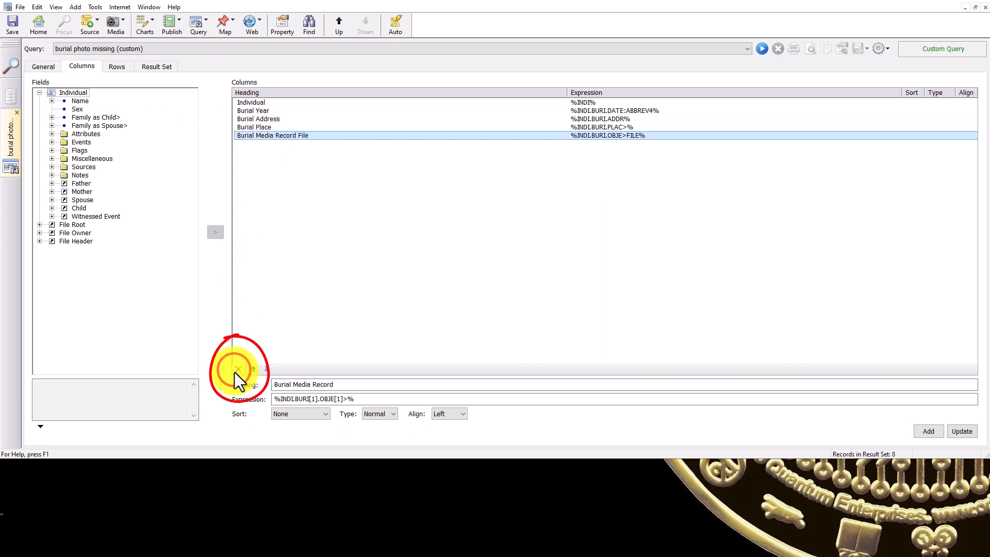
click(235, 370)
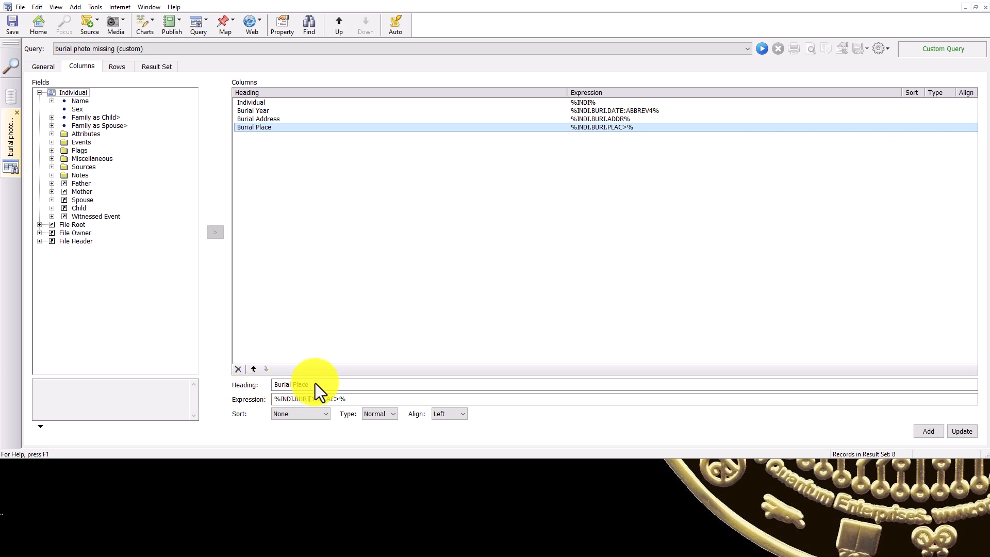
Add a Father column with the expression %INDI.~FATH[1]>% and a Mother column with the expression %INDI.~MOTH[1]>%
drag(314, 382, 257, 392)
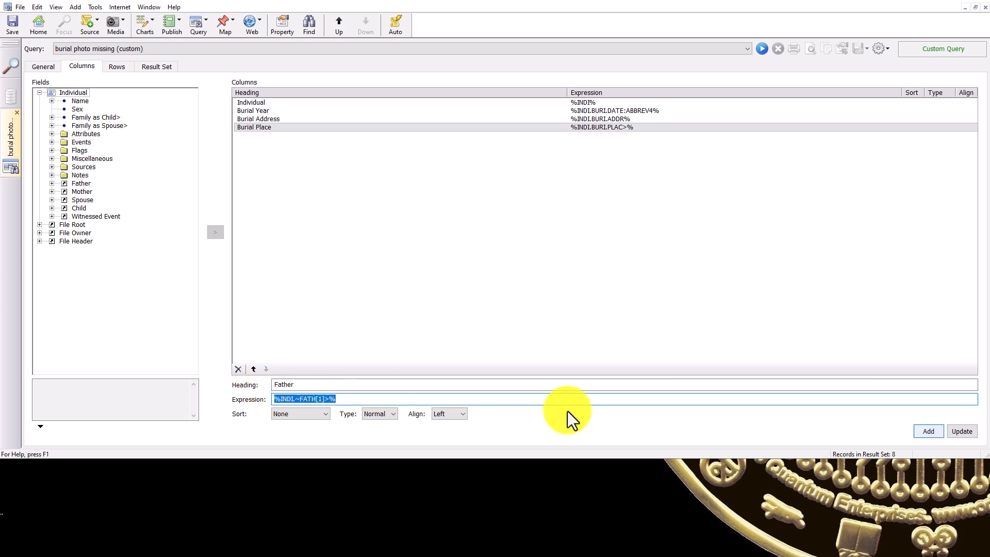
click(929, 432)
drag(299, 386, 249, 385)
text(Mother)
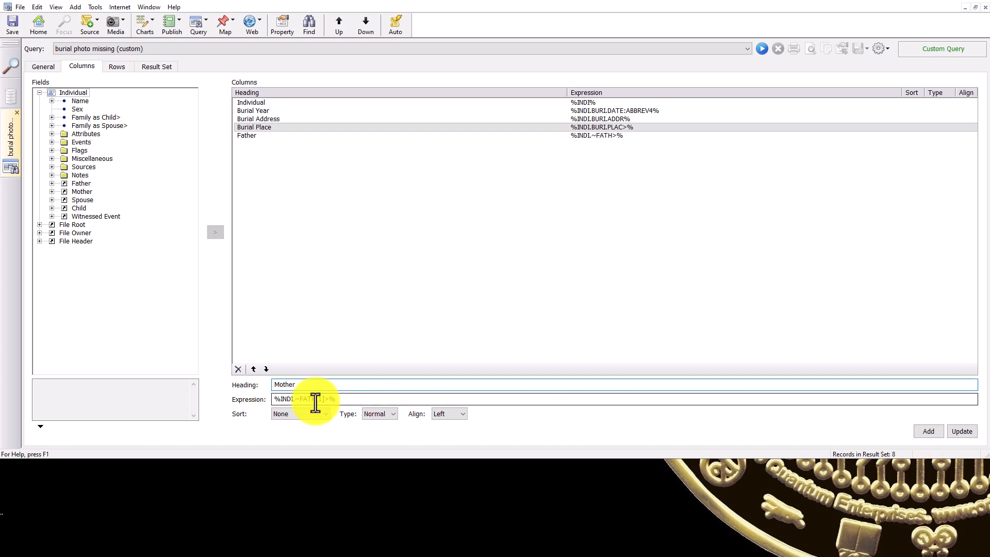
click(316, 399)
key(BackSpace)
key(BackSpace)
key(BackSpace)
key(BackSpace)
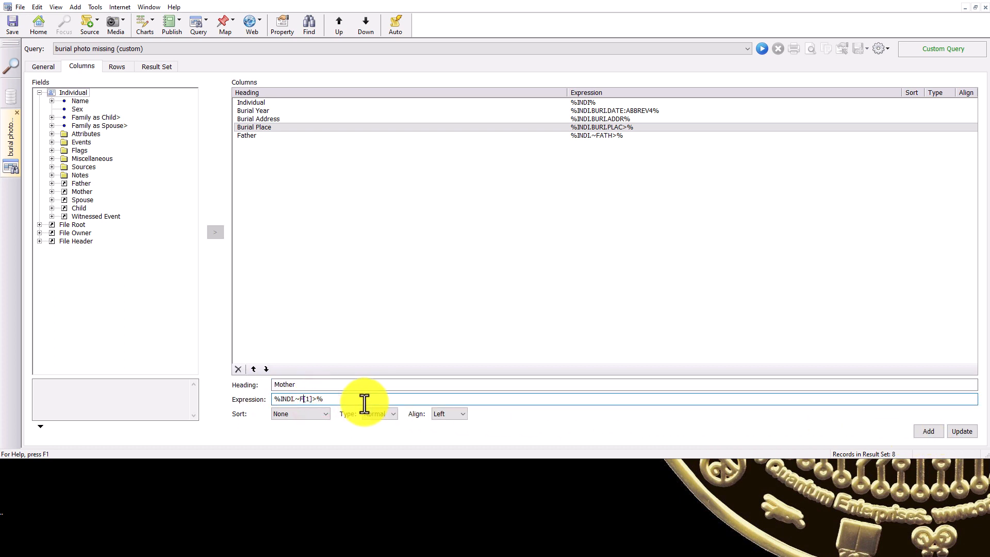
text(MOTH)
click(927, 432)
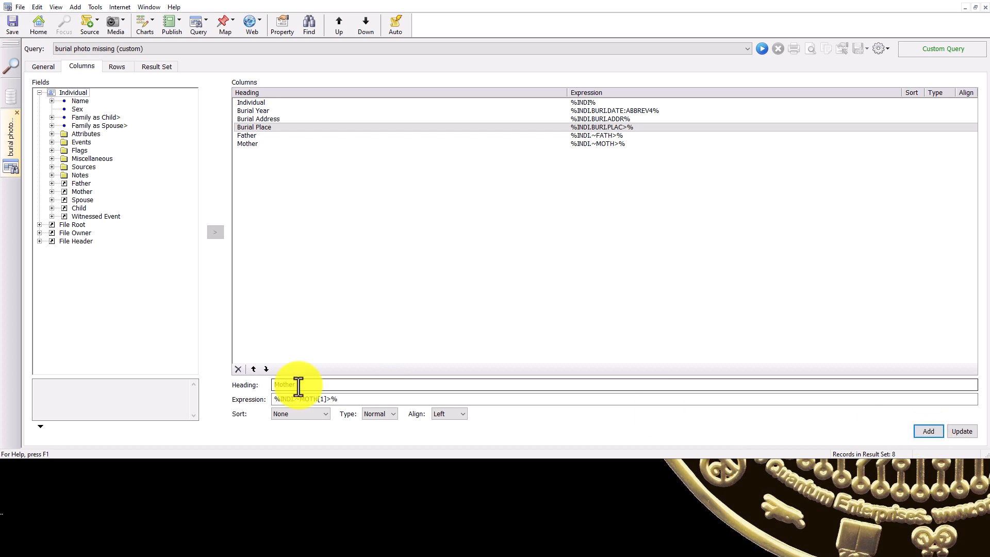
Add a "Relationship to Root" column with the expression =Relationship(FileRoot(),,TEXT,1)
drag(298, 385, 236, 371)
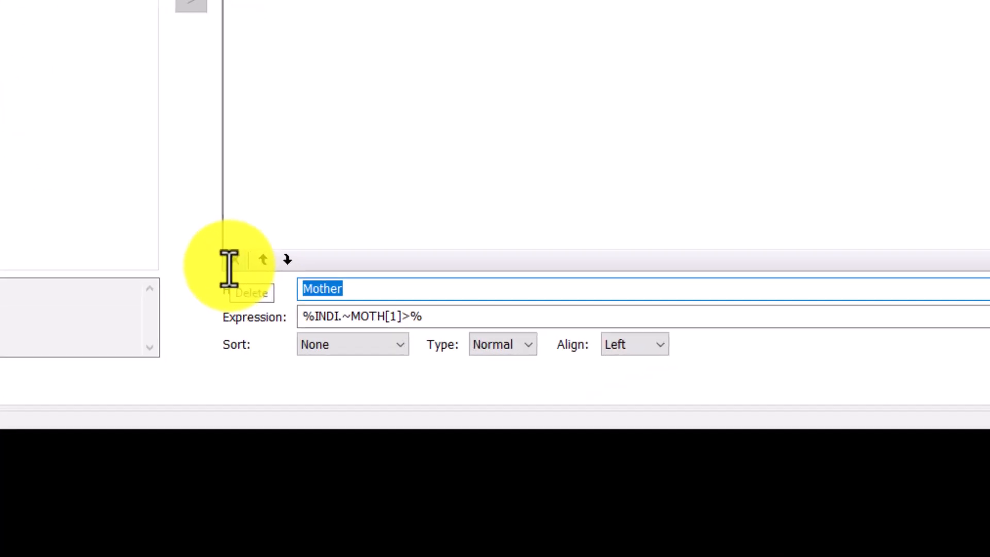
text(Relationship to Root)
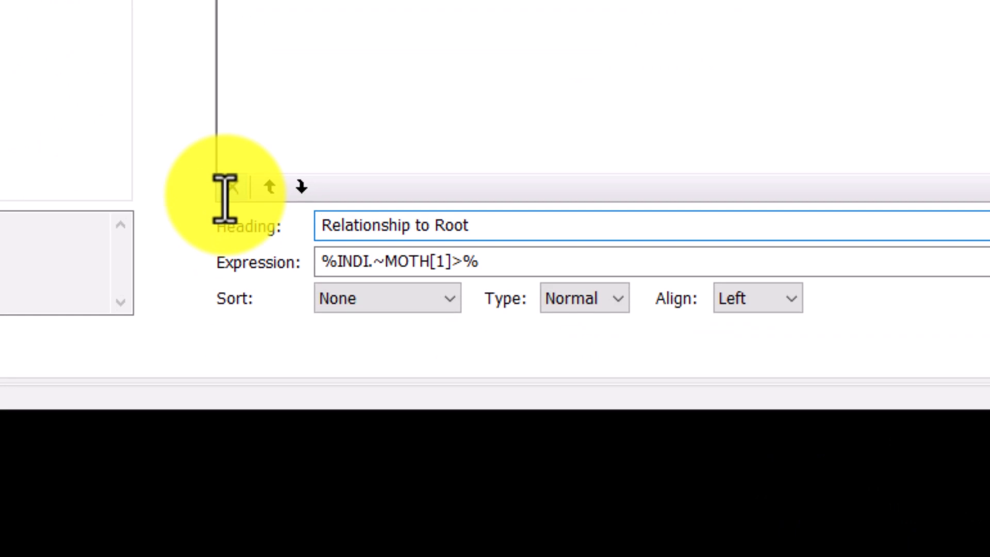
key(Tab)
text(=Relationship(FileRoot(),,TEXT,1))
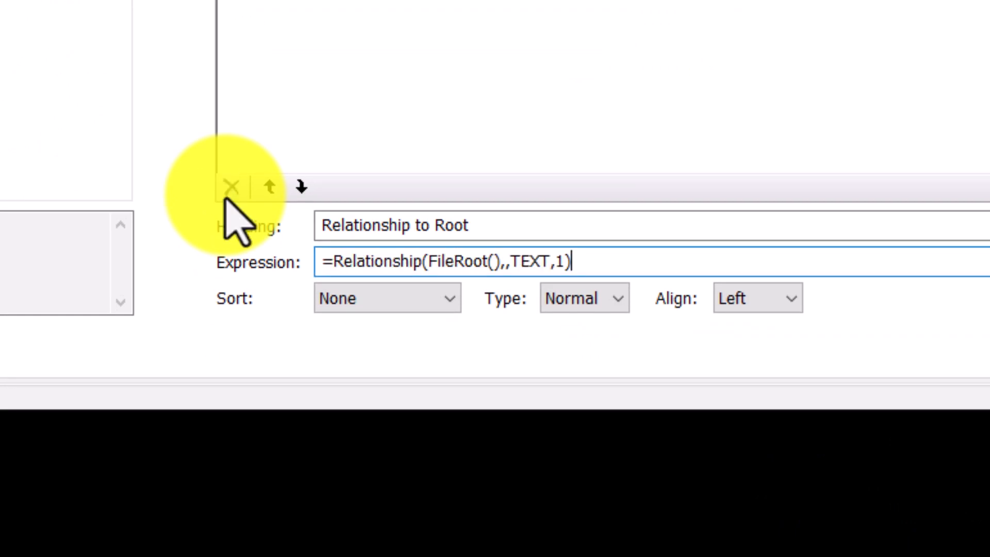
drag(568, 268, 307, 283)
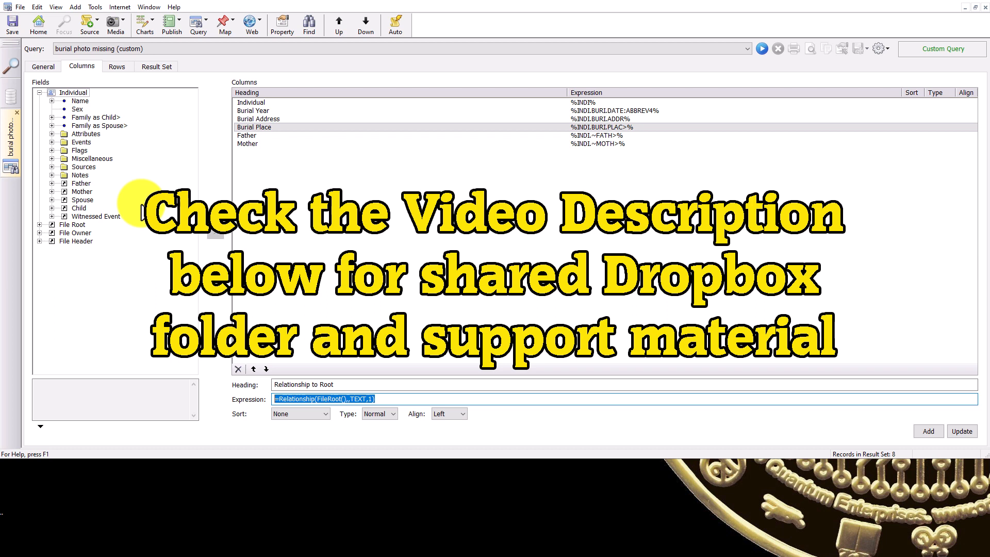
key(Return)
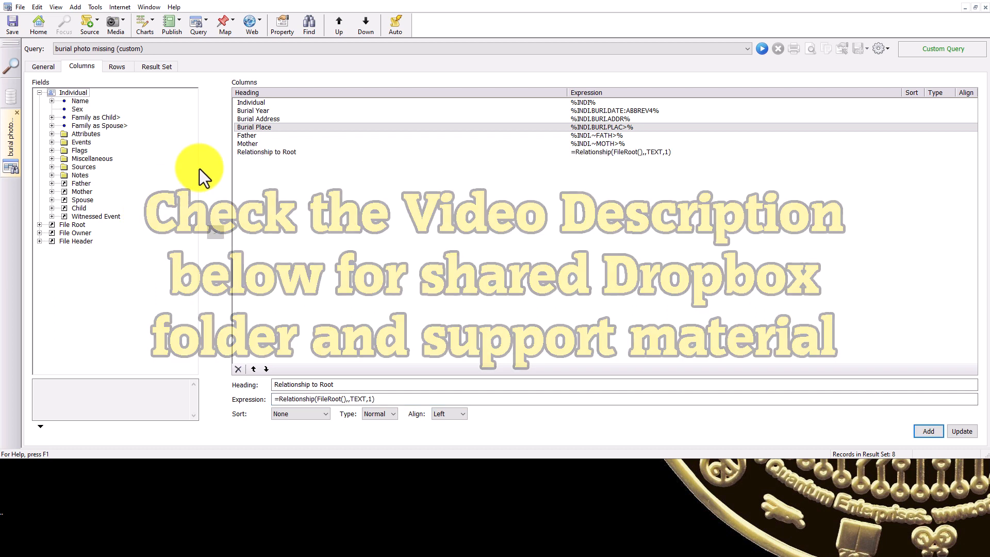
Rerun the query for the partial cemetery name "city" and sort the results by burial address
click(253, 136)
click(256, 143)
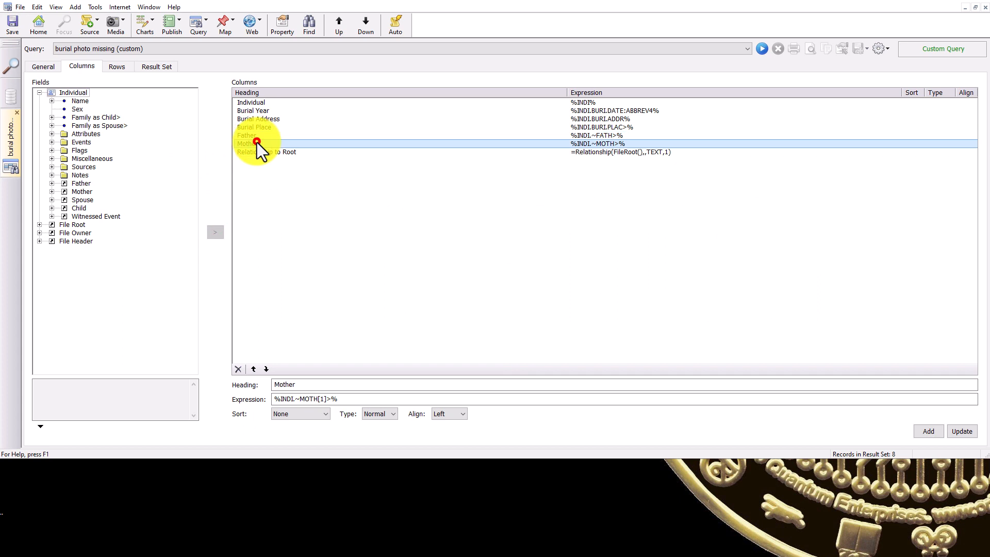
click(263, 151)
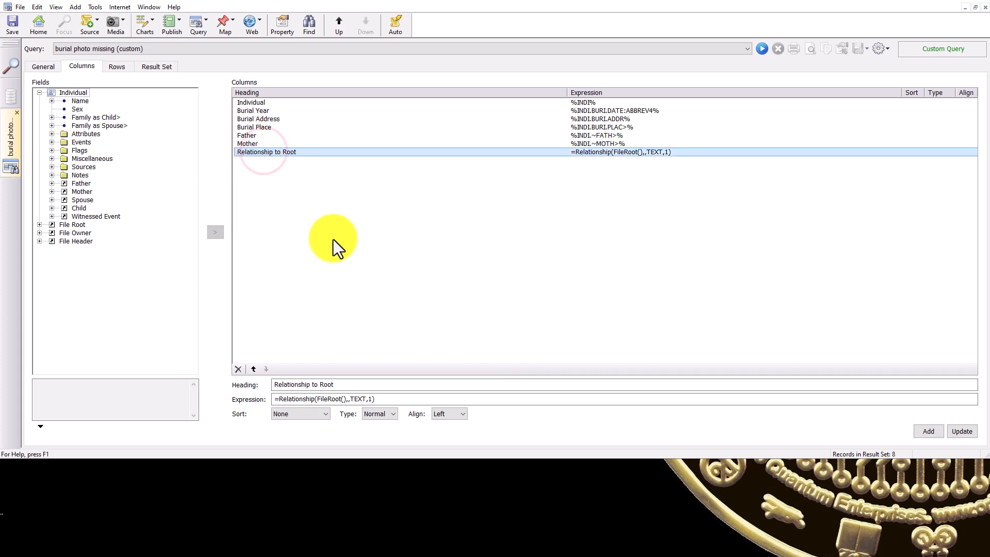
click(762, 50)
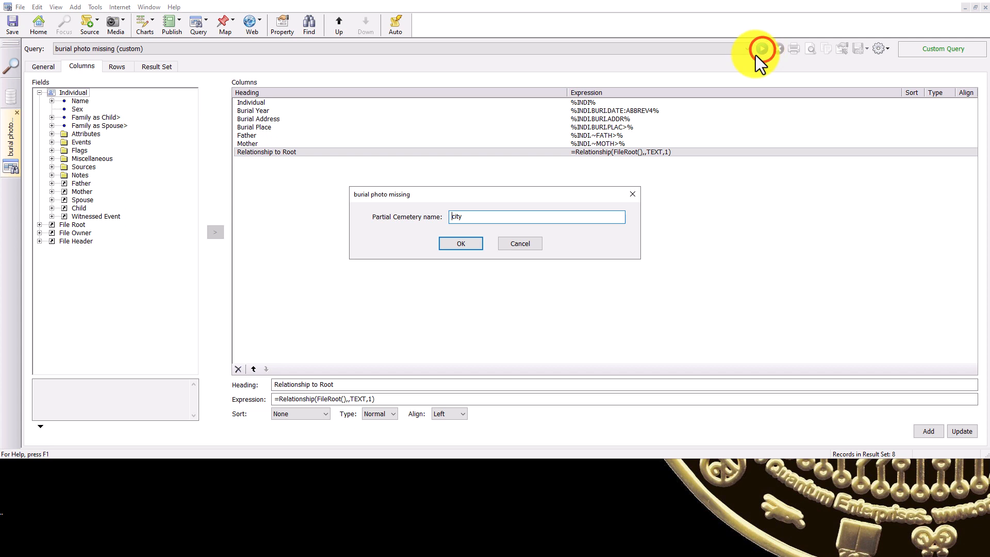
click(459, 244)
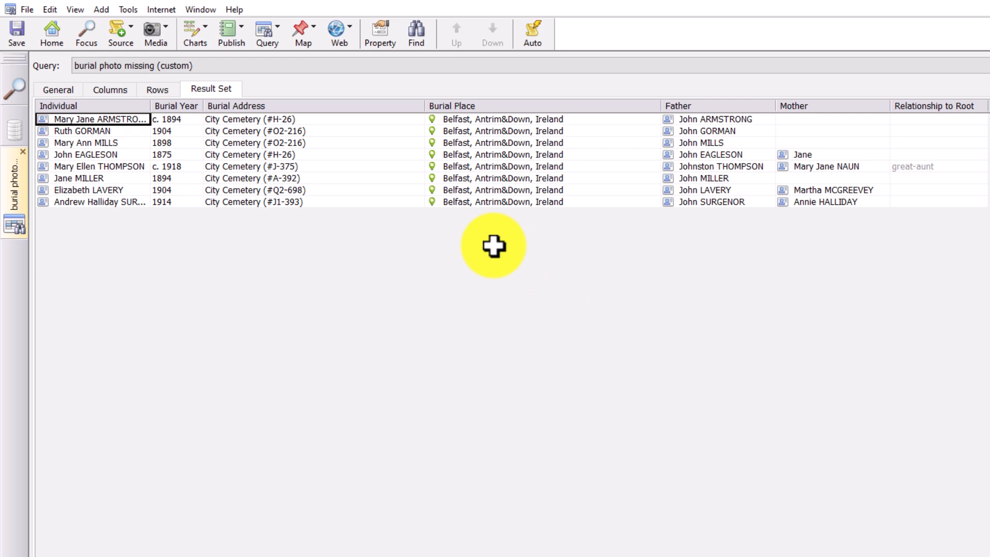
click(280, 107)
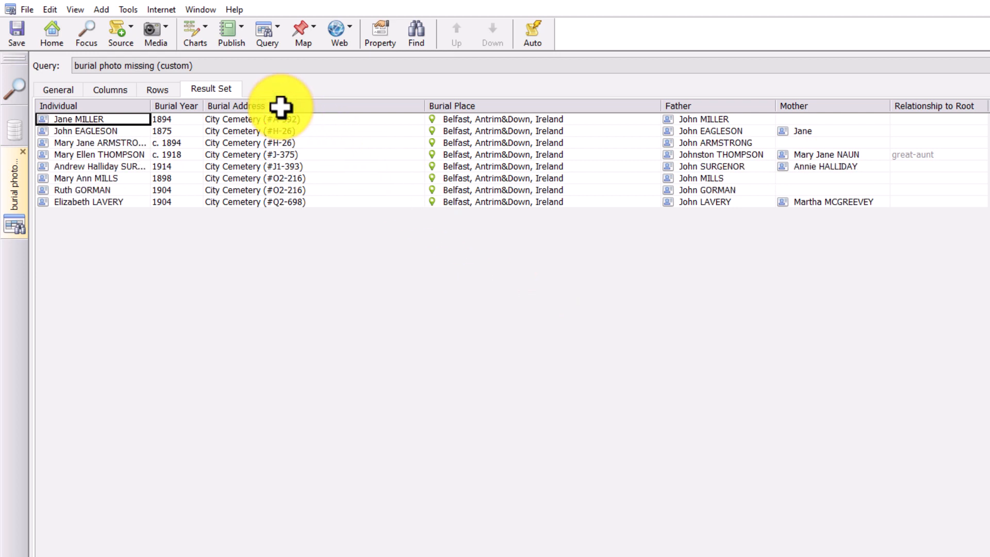
Examine the individuals sharing plot #O2-216, their parents, and the fourth individual's relationship to root
click(392, 189)
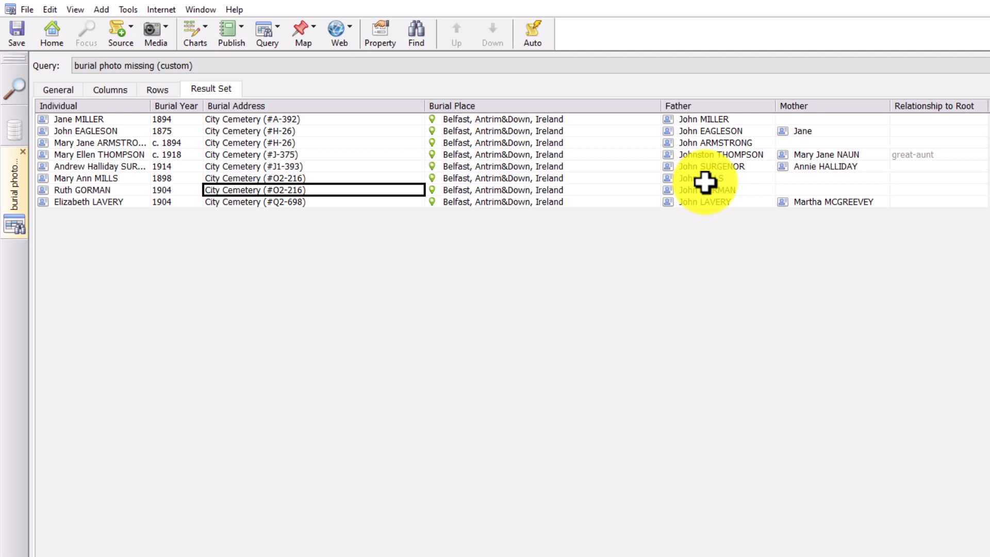
click(788, 180)
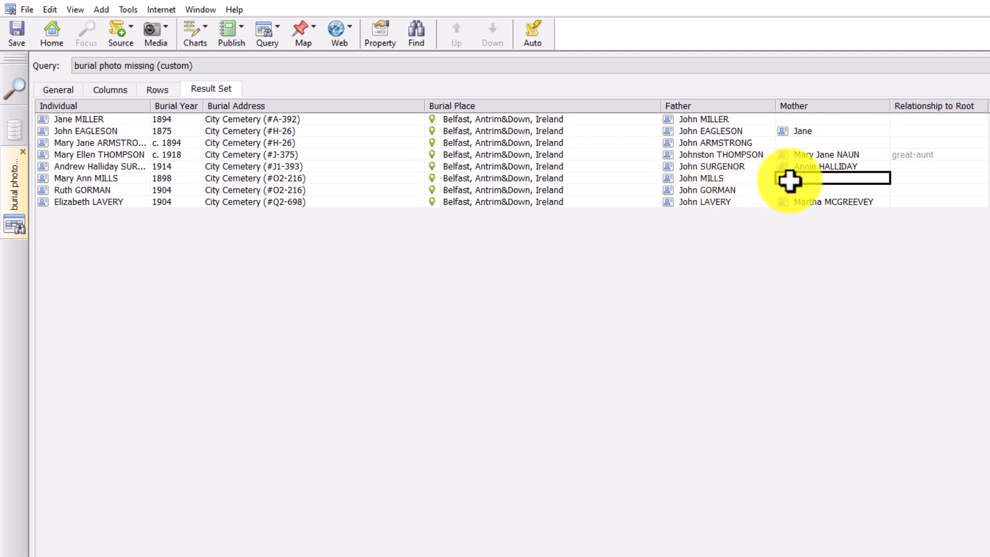
click(116, 155)
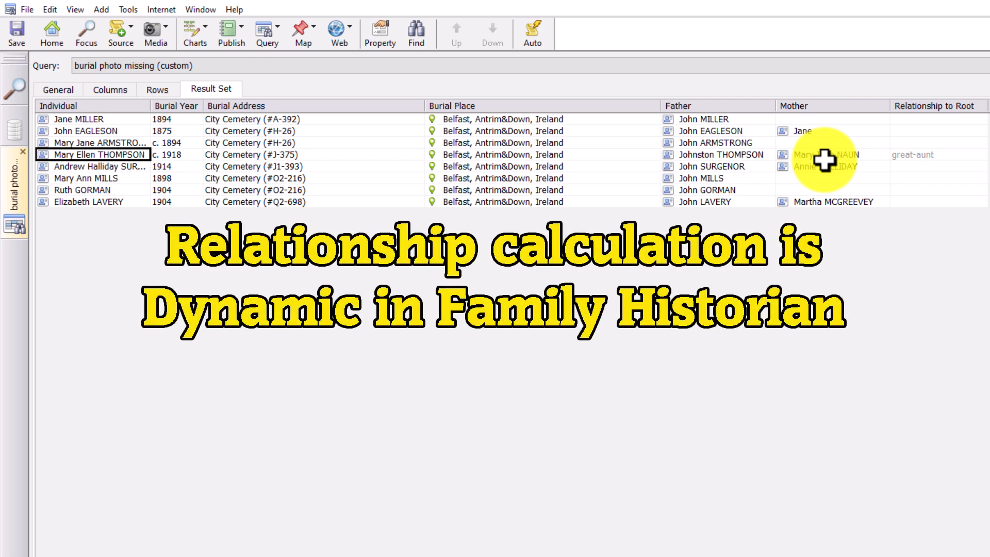
click(955, 153)
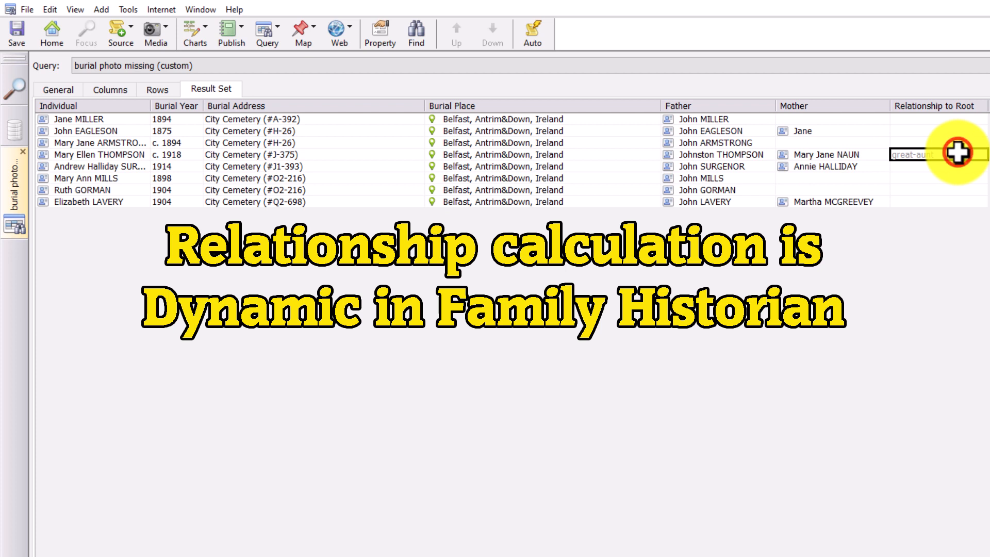
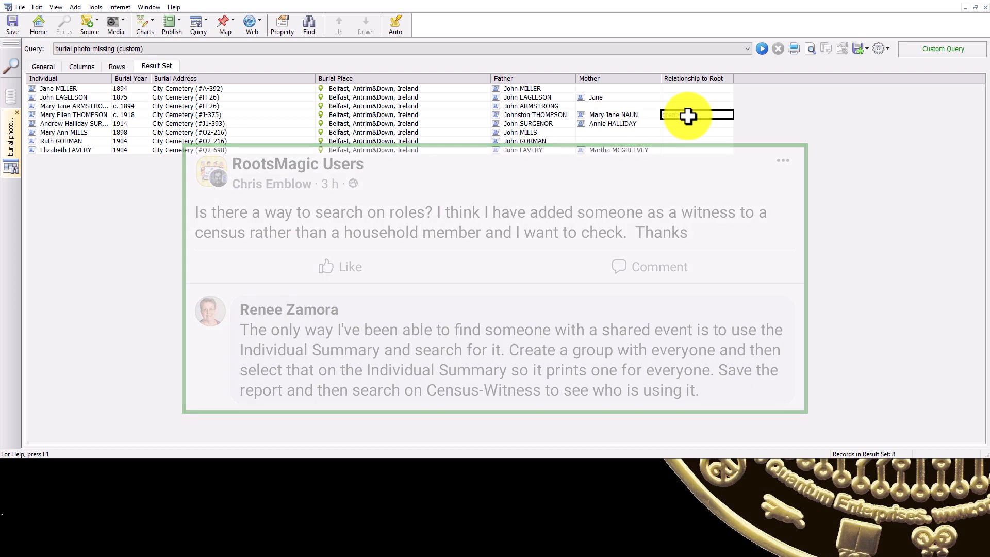
Run the standard Witnessed Events query and check the first individual's role and principal
click(200, 31)
mouse_move(253, 106)
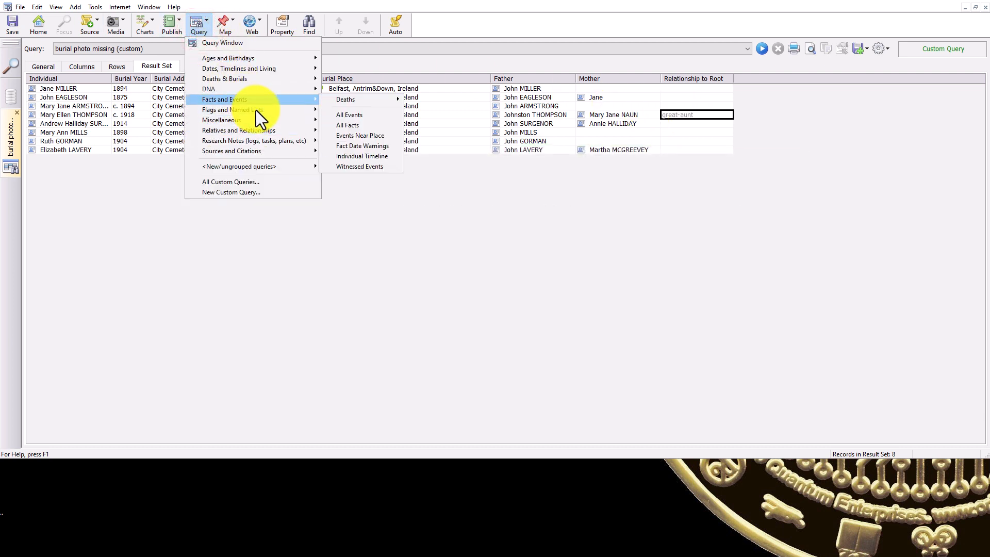
click(371, 167)
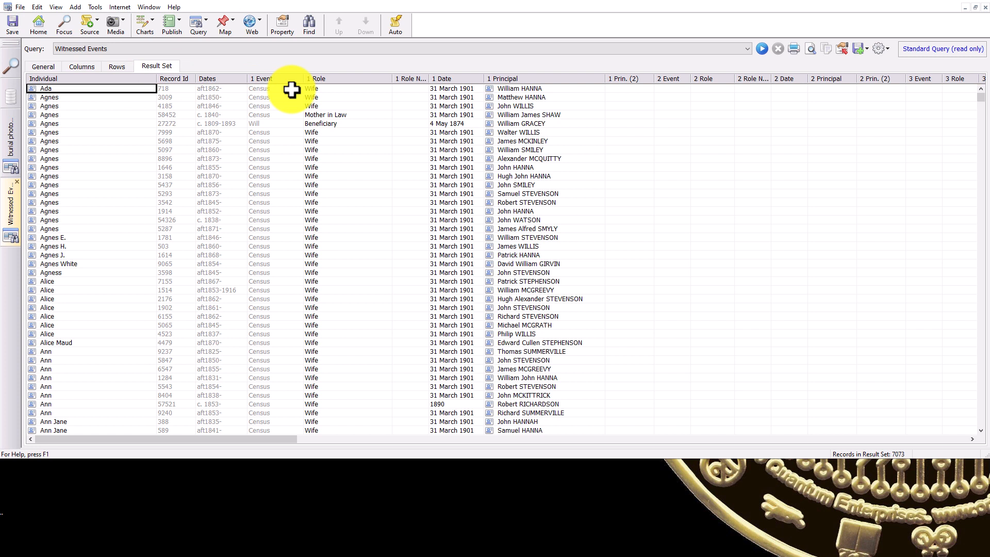
click(322, 88)
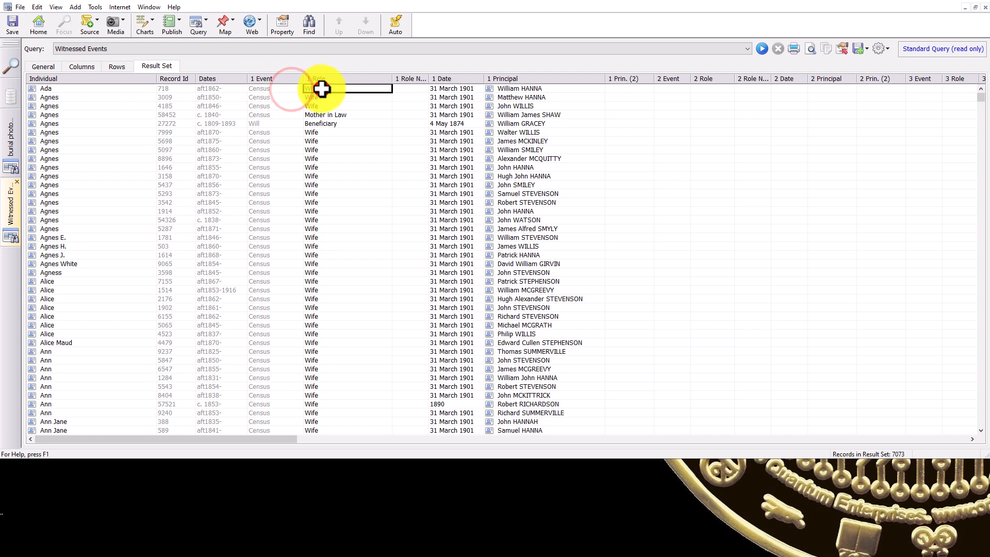
click(531, 89)
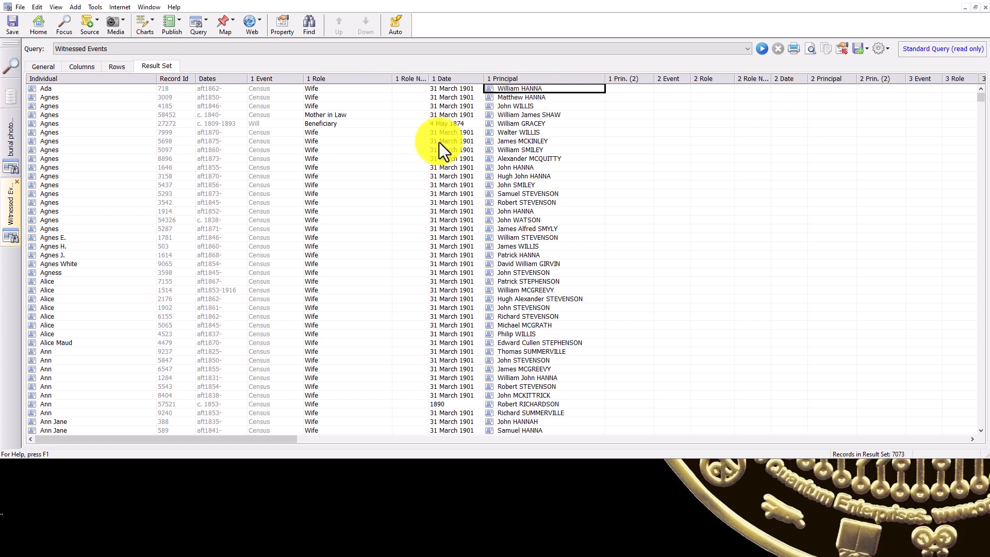
Sort the witnessed events by the first role and examine the individuals listed under each role
click(365, 184)
scroll(387, 264, down, 4)
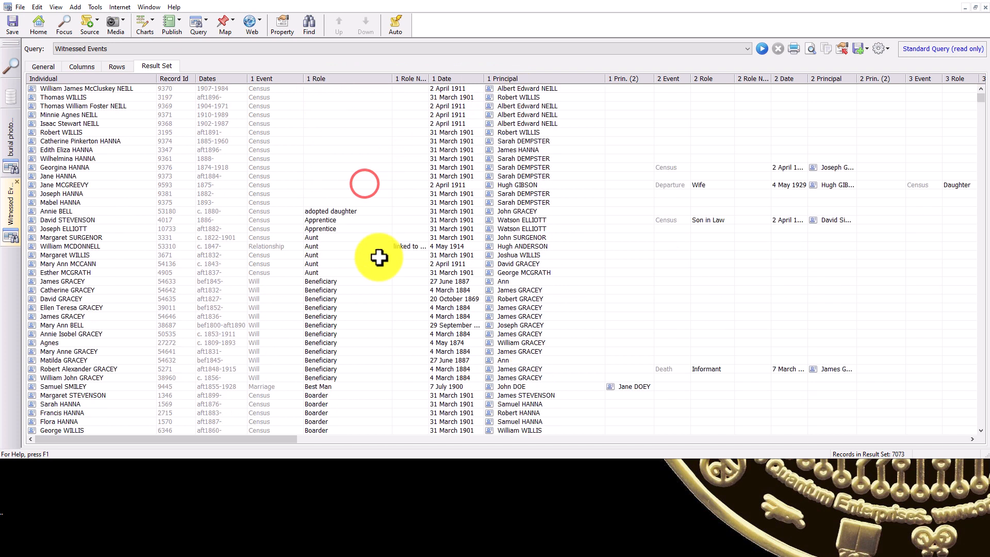
click(324, 212)
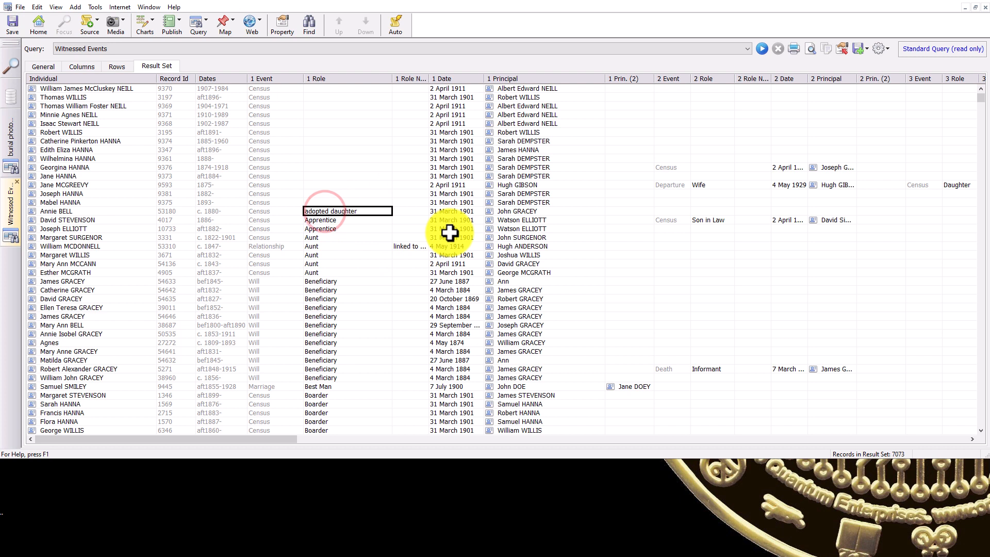
scroll(449, 233, down, 4)
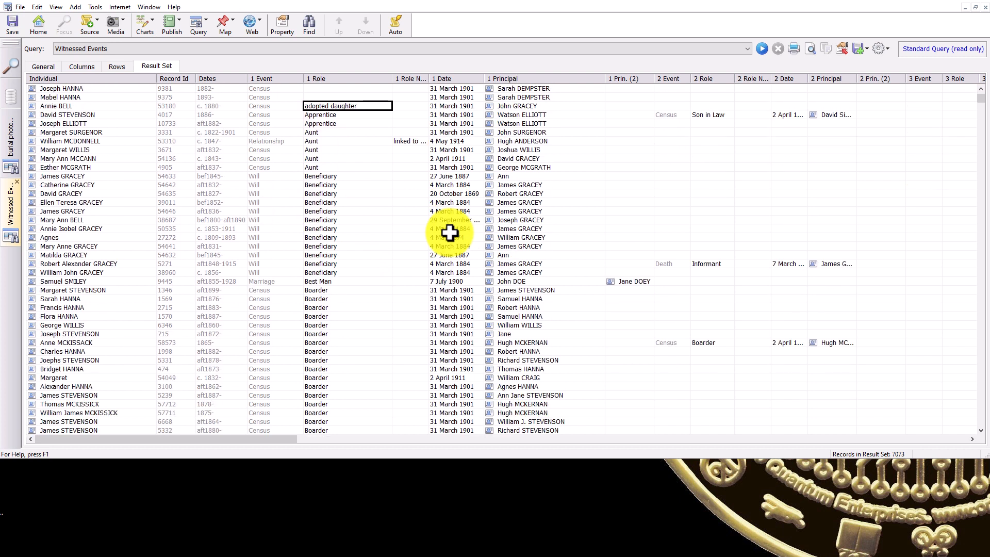
drag(256, 175, 271, 270)
click(321, 282)
click(279, 281)
scroll(388, 254, down, 11)
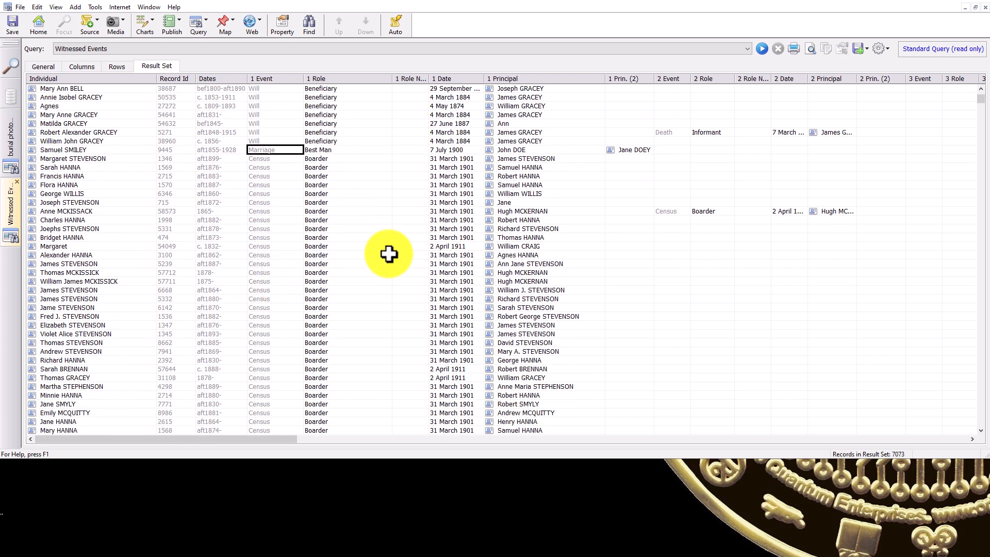
scroll(389, 254, down, 15)
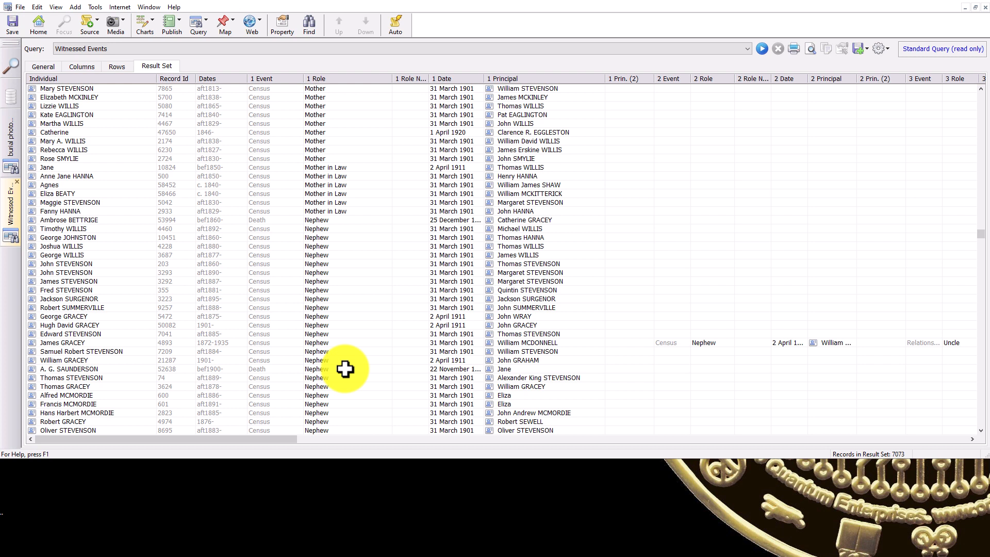
Return to the burial photo missing query and open an All Relatives chart for the fourth individual in the results
click(14, 143)
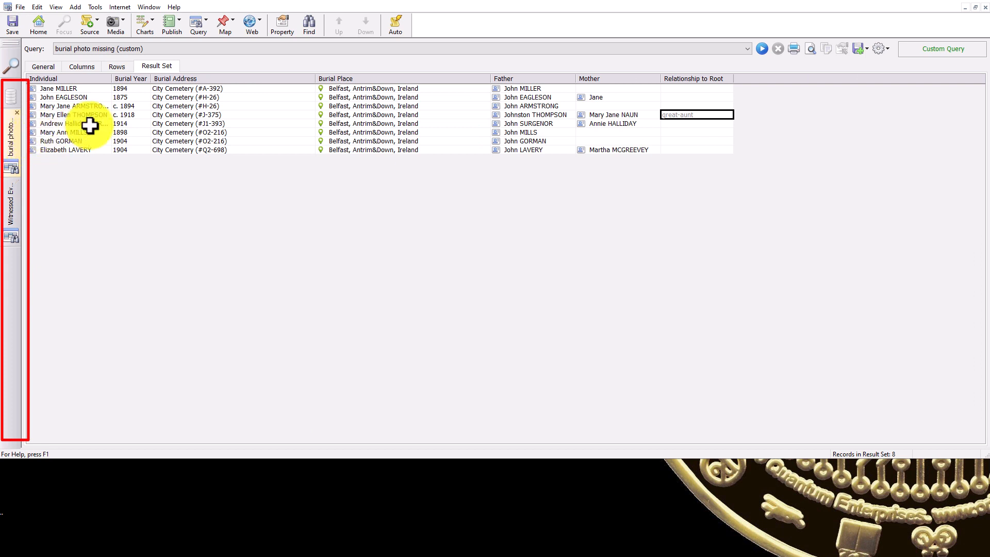
click(87, 118)
click(147, 21)
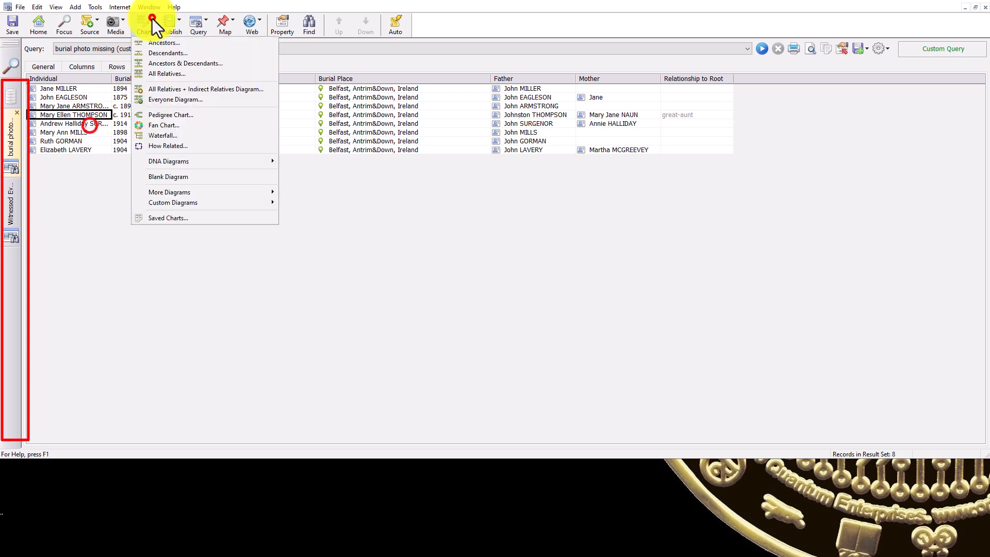
click(165, 76)
click(463, 267)
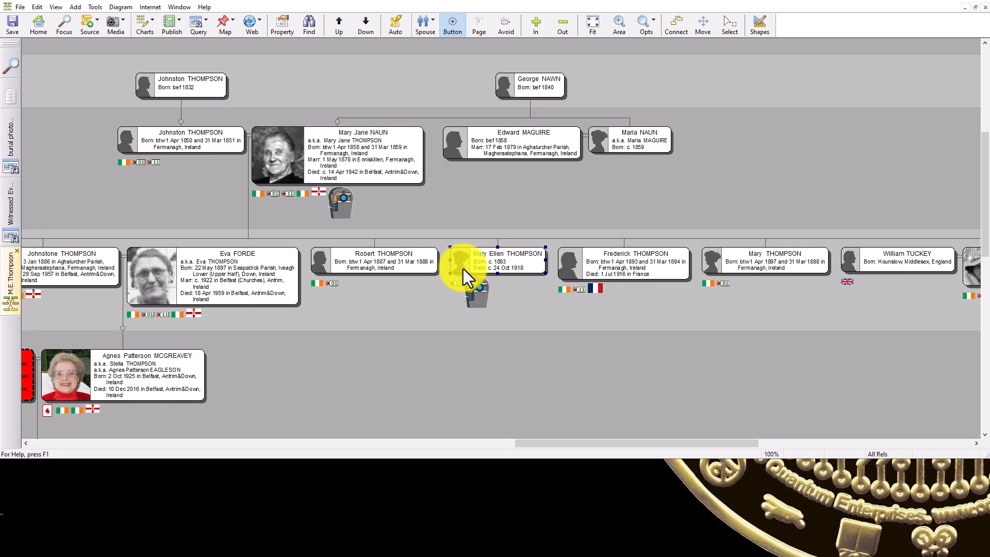
Switch to the browser, search the Family Historian User Group Knowledge Base for "duplicate" and open the Find Duplicate Facts plugin page
click(297, 243)
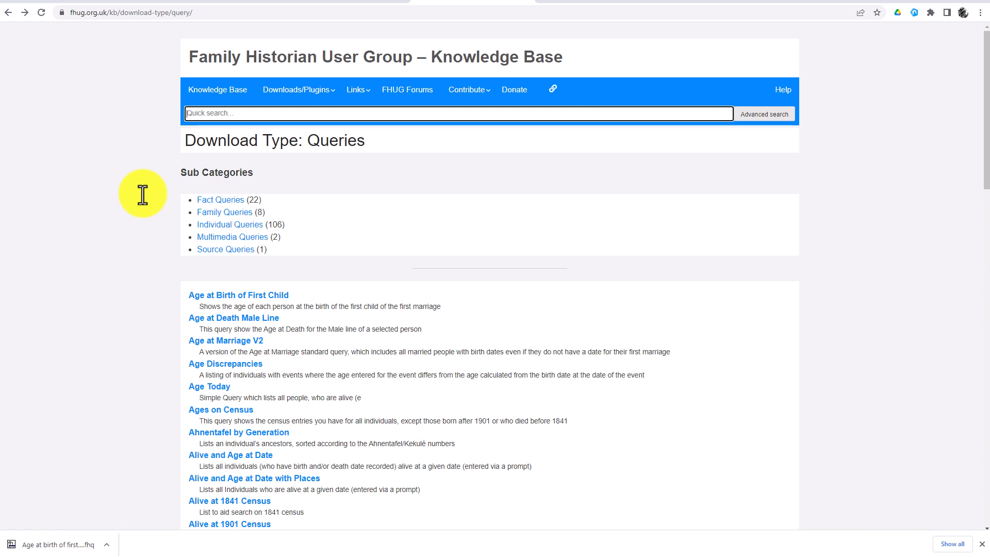
text(plicate)
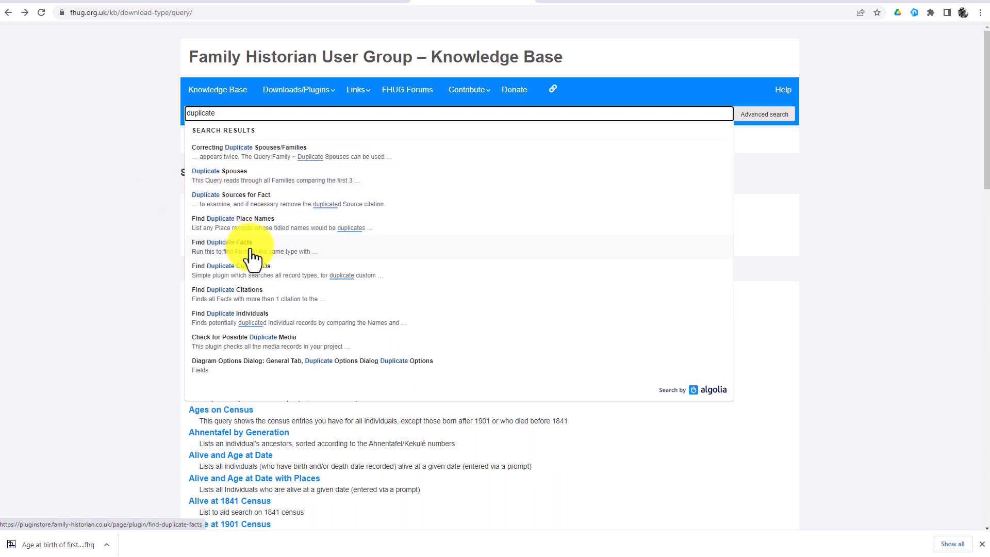
key(Down)
key(Down)
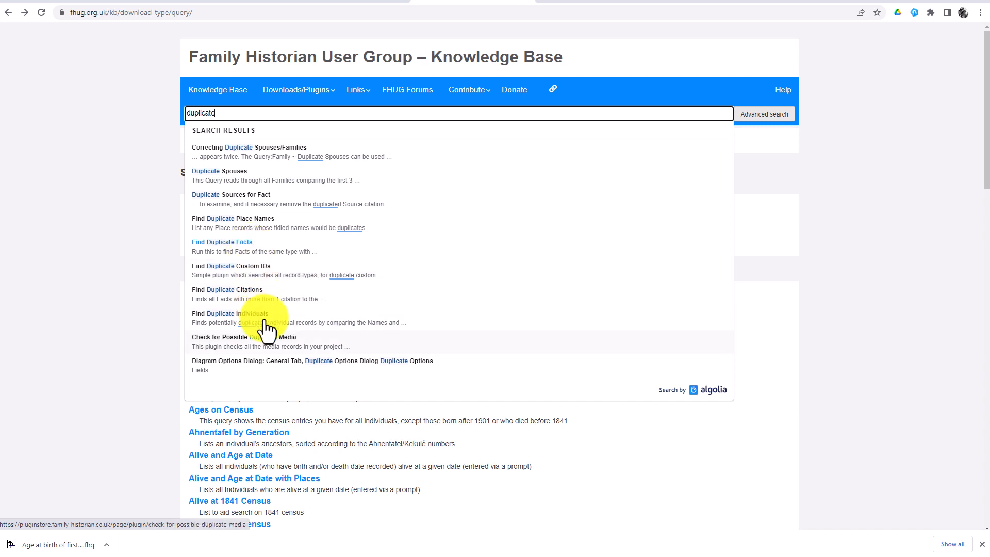
key(Up)
key(Up)
key(Up)
key(Up)
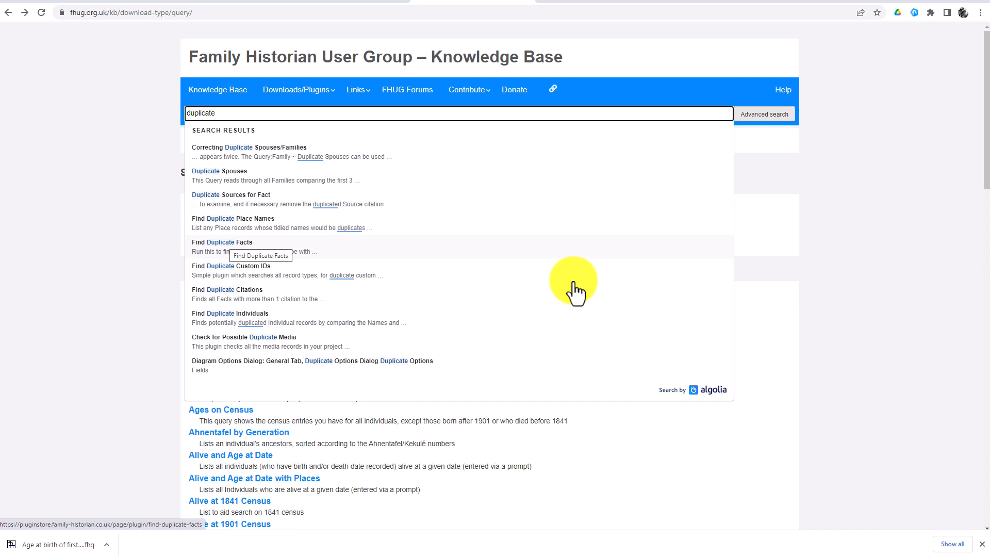
key(Return)
Download and install the Find Duplicate Facts V1.2 plugin, replacing the existing plugin of the same name
scroll(806, 345, down, 2)
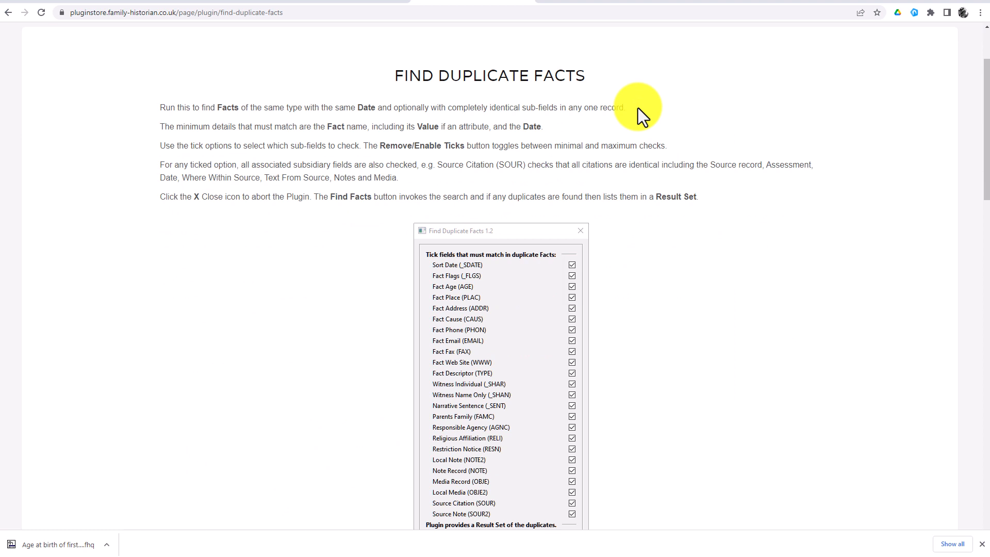
scroll(258, 308, down, 5)
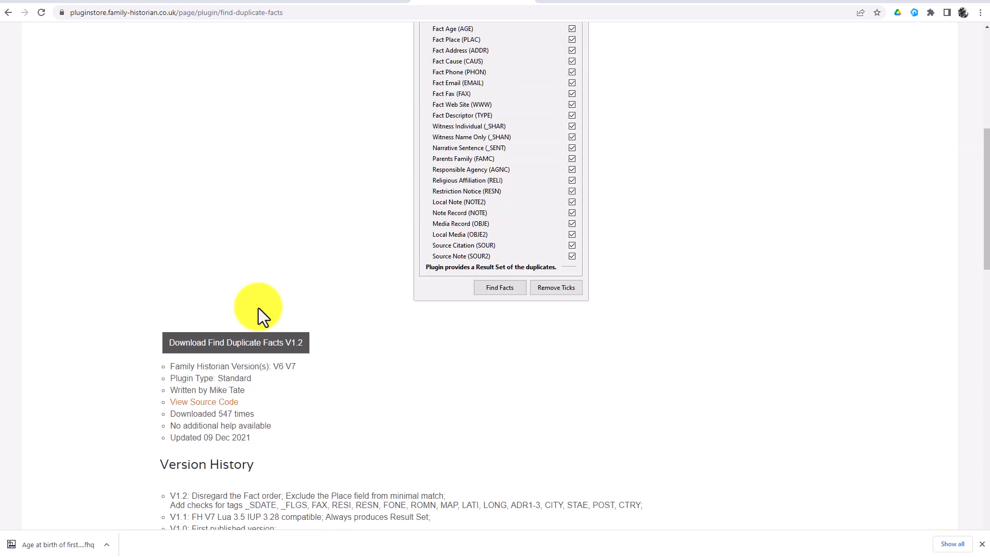
click(259, 312)
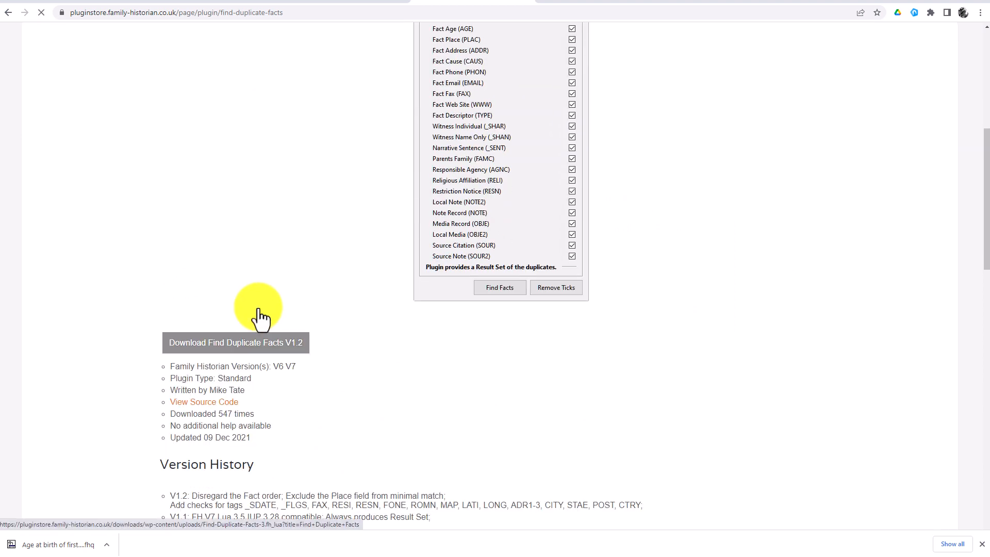
click(57, 545)
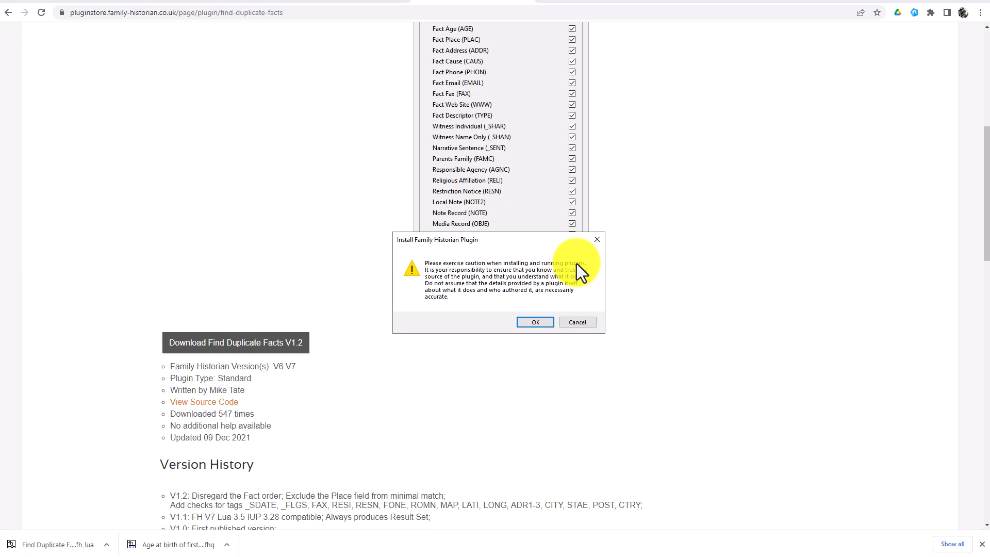
click(530, 322)
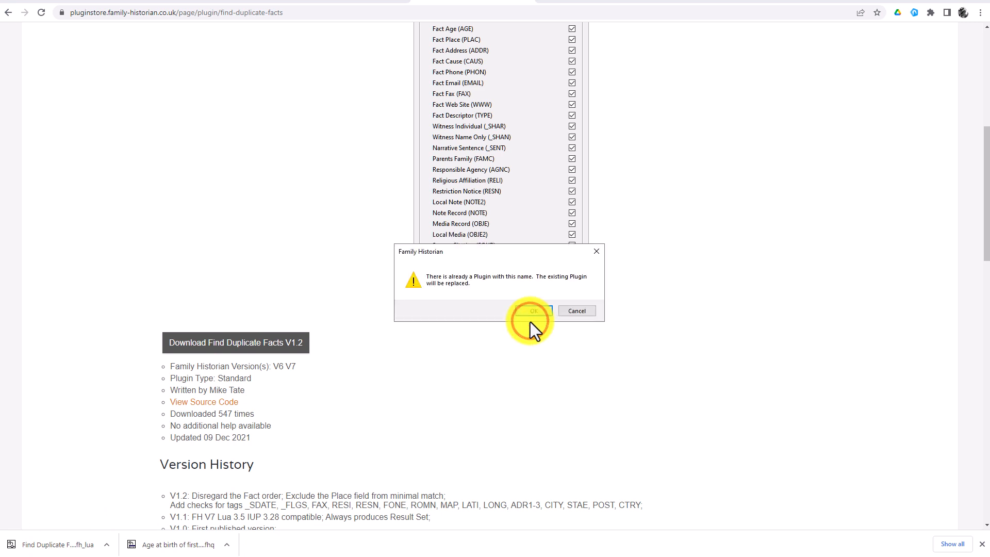
click(530, 321)
Switch to Family Historian, run the Find Duplicate Facts plugin with all match fields ticked, and close the plugin dialogs
click(208, 556)
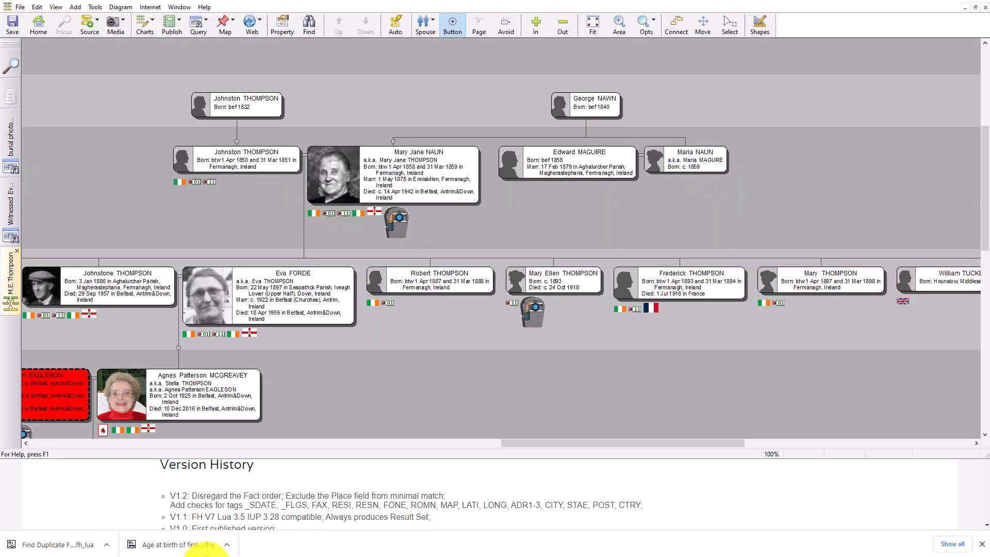
click(94, 7)
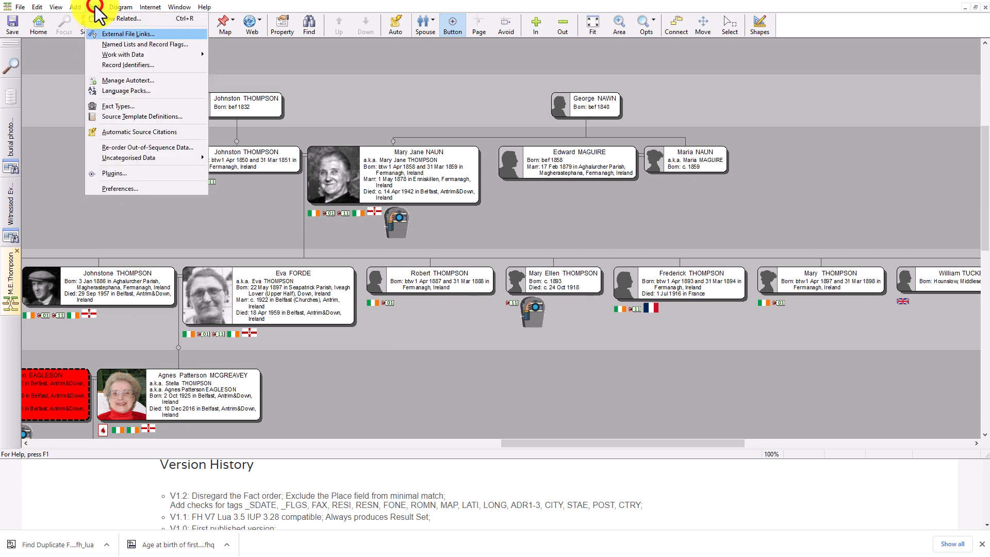
click(140, 173)
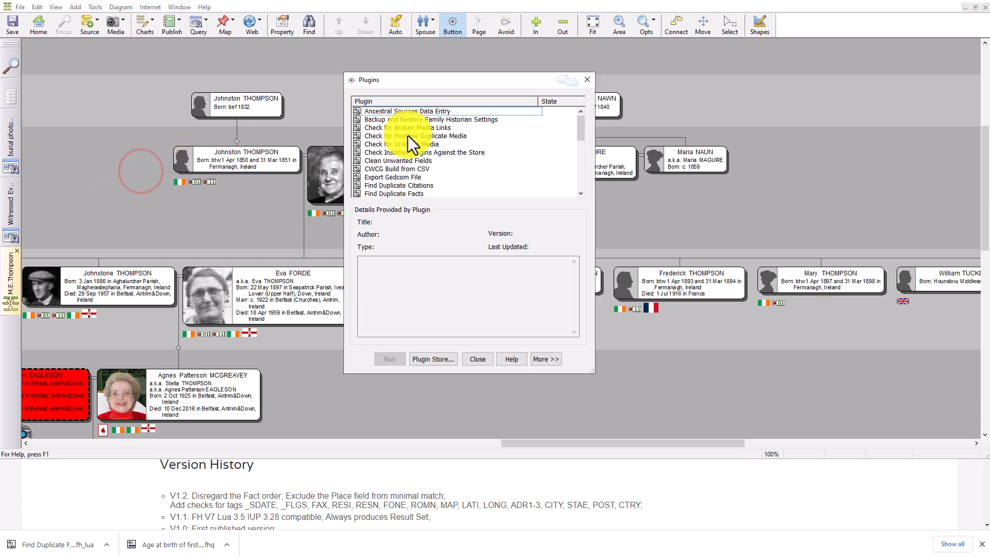
scroll(422, 135, down, 1)
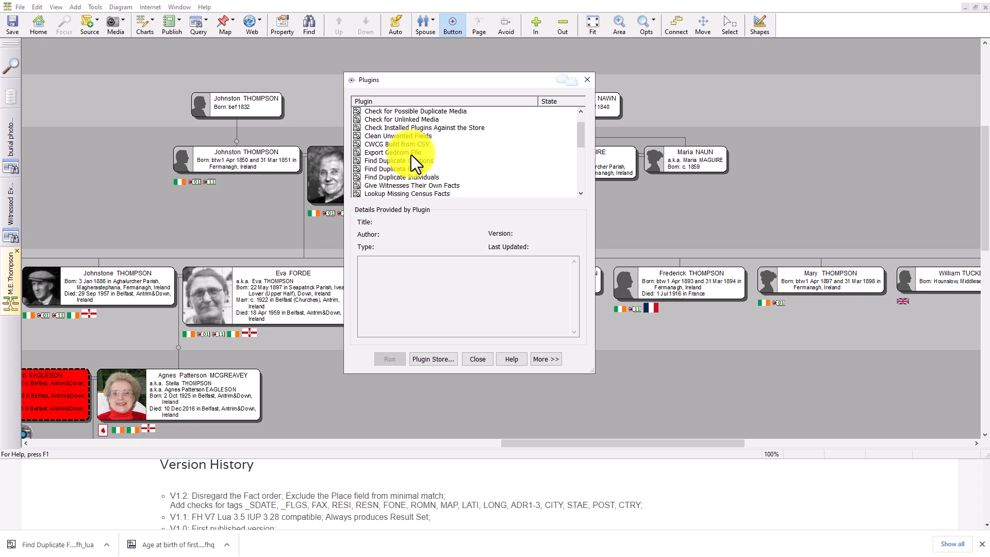
click(403, 170)
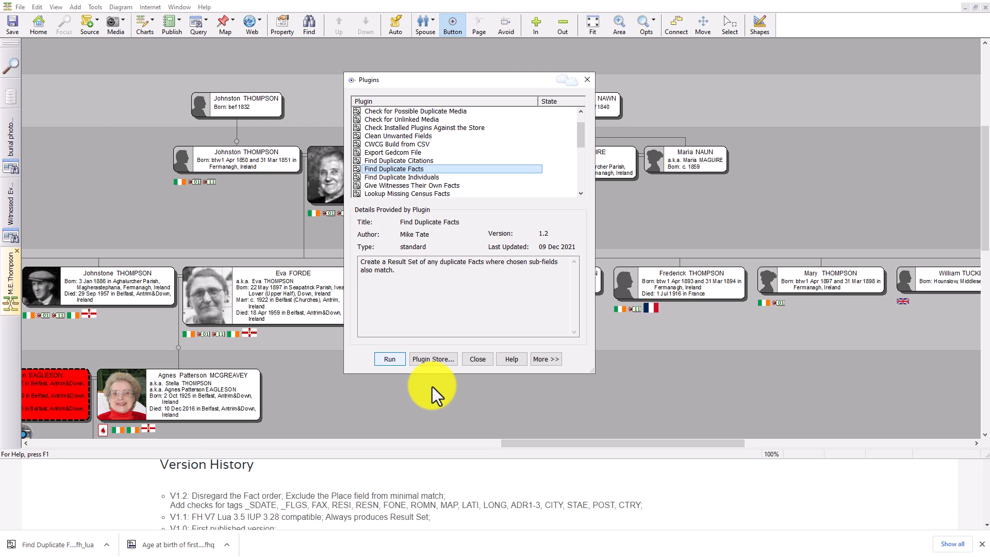
key(Return)
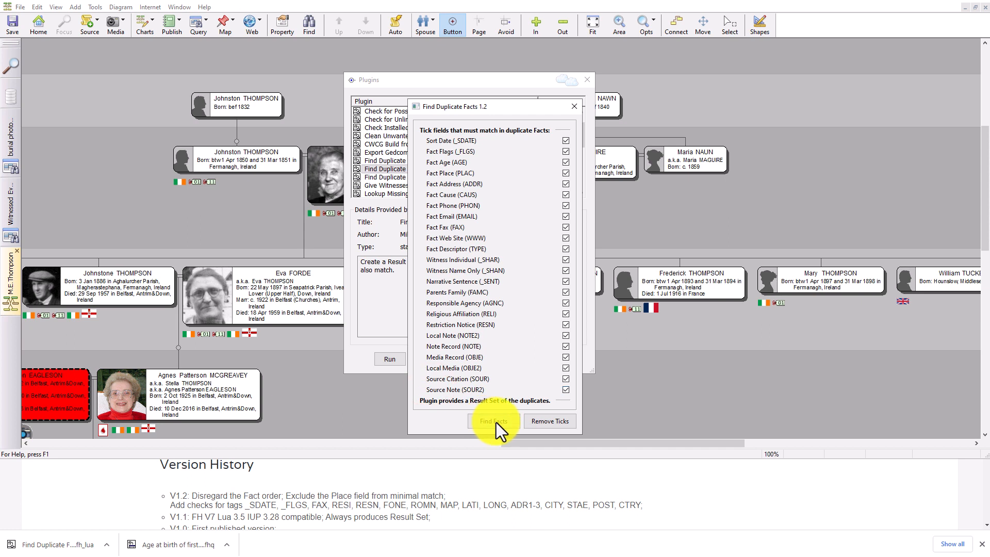
click(496, 422)
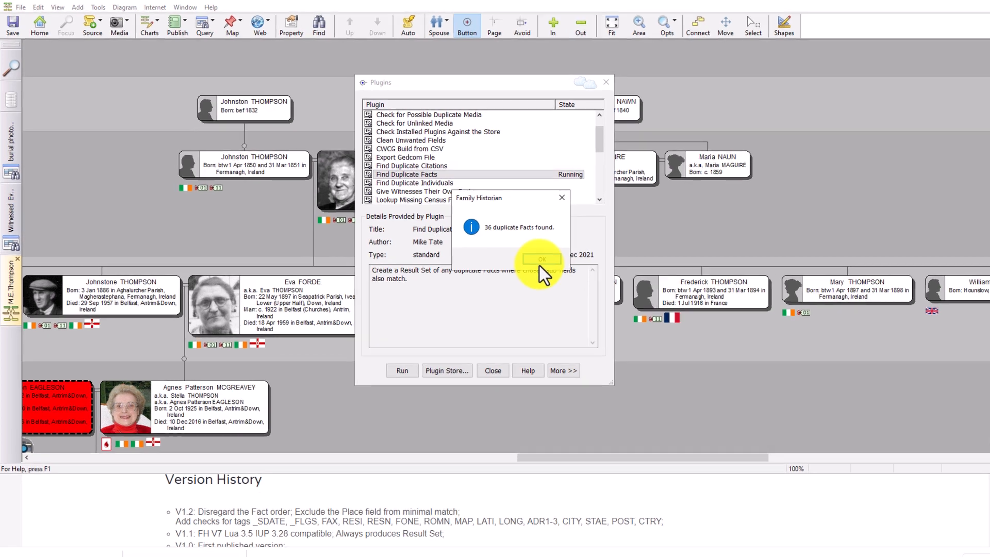
click(525, 252)
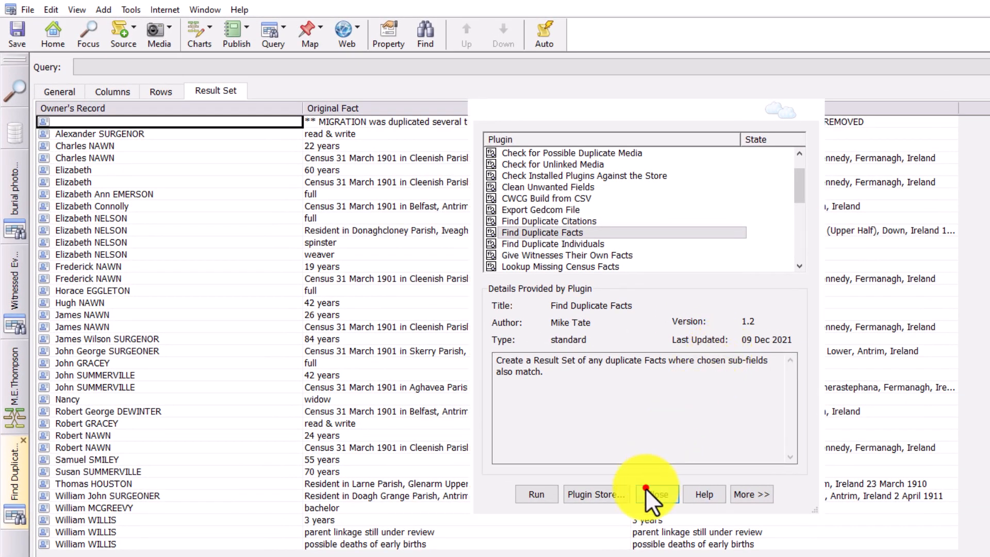
click(645, 488)
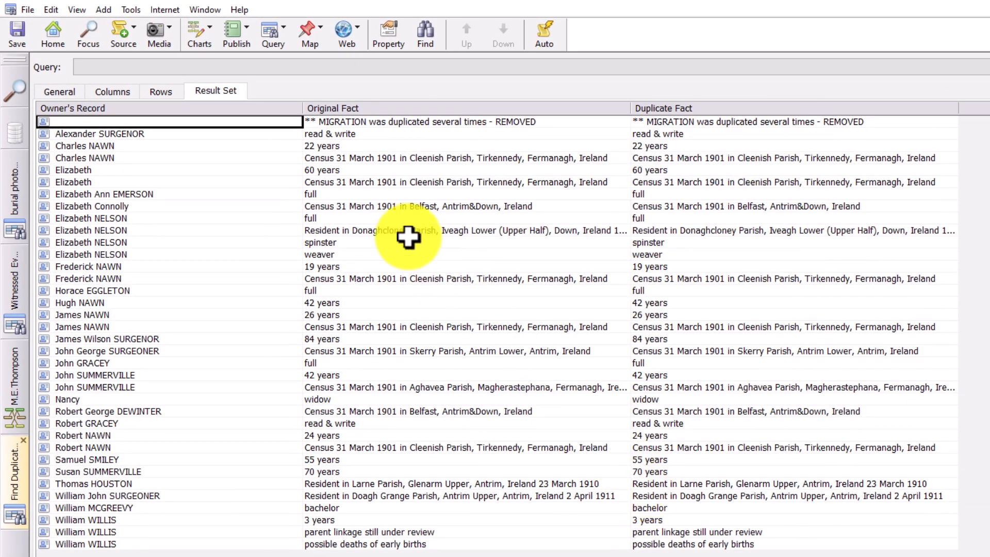
Compare the original and duplicate facts in the "60 years" and "spinster" rows of the result set
click(341, 166)
click(686, 169)
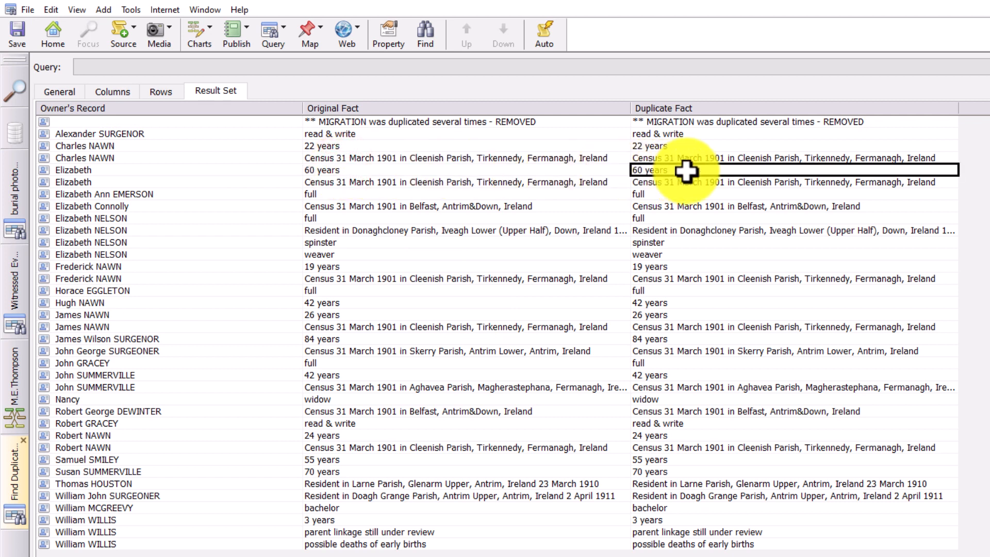
click(335, 246)
click(654, 244)
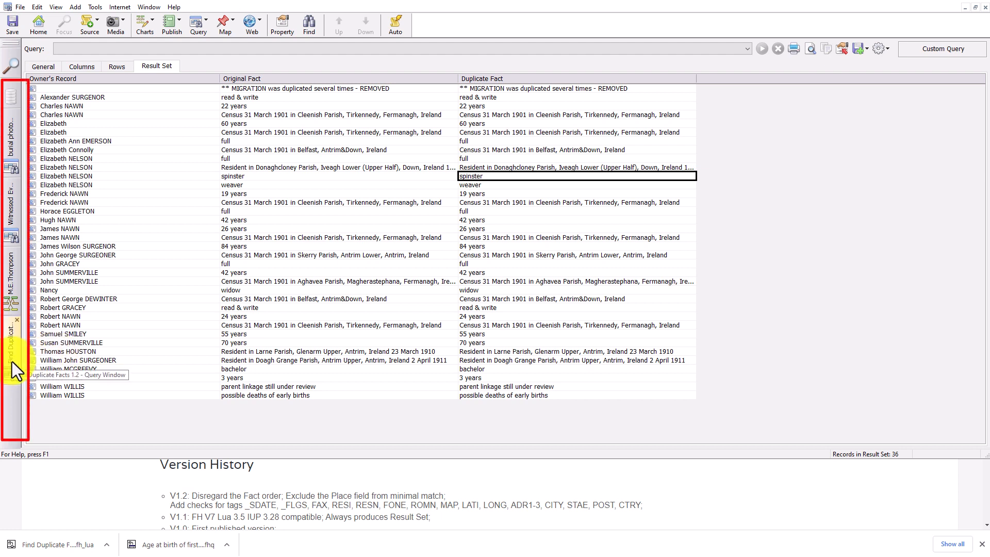
Revisit the open relatives chart, the Witnessed Events results and the burial photo query in turn
click(10, 289)
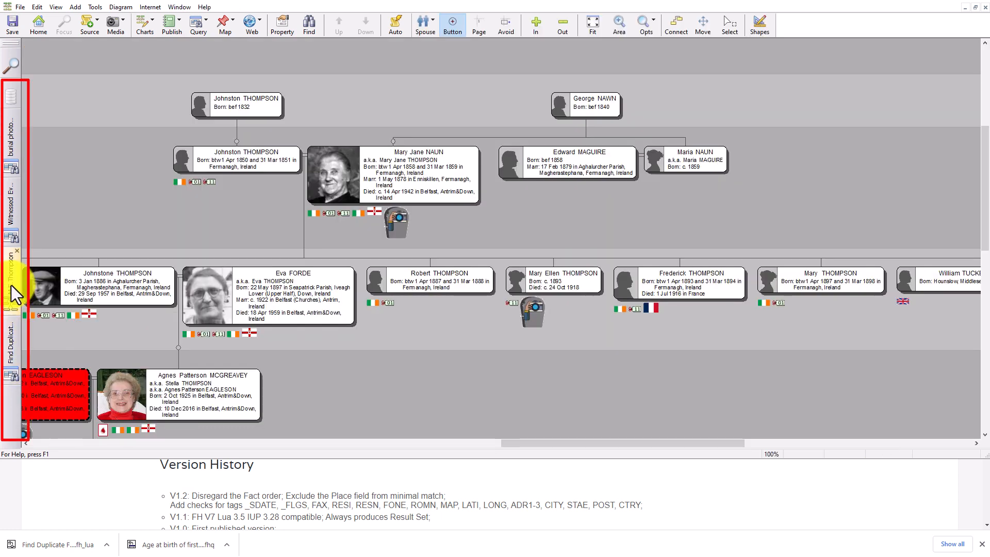
click(10, 219)
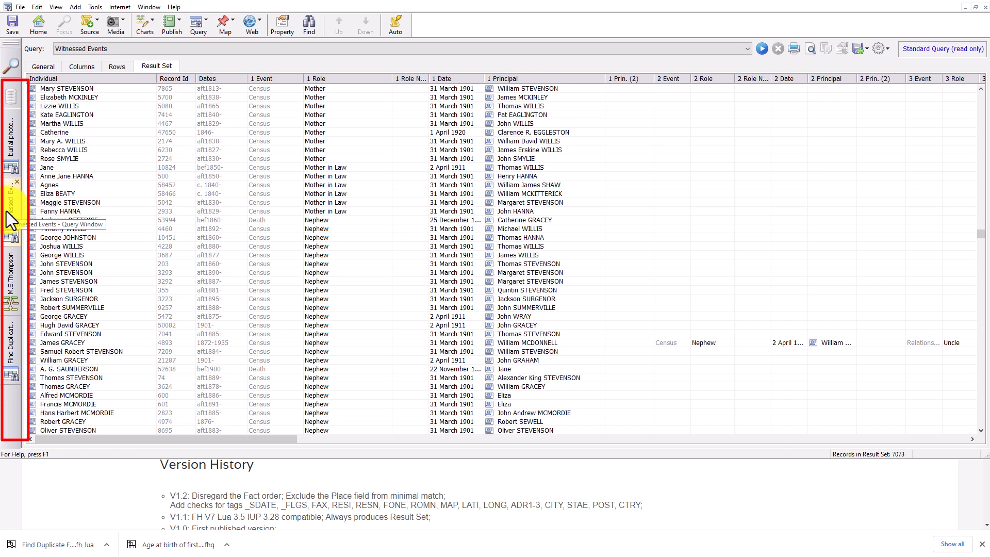
click(7, 172)
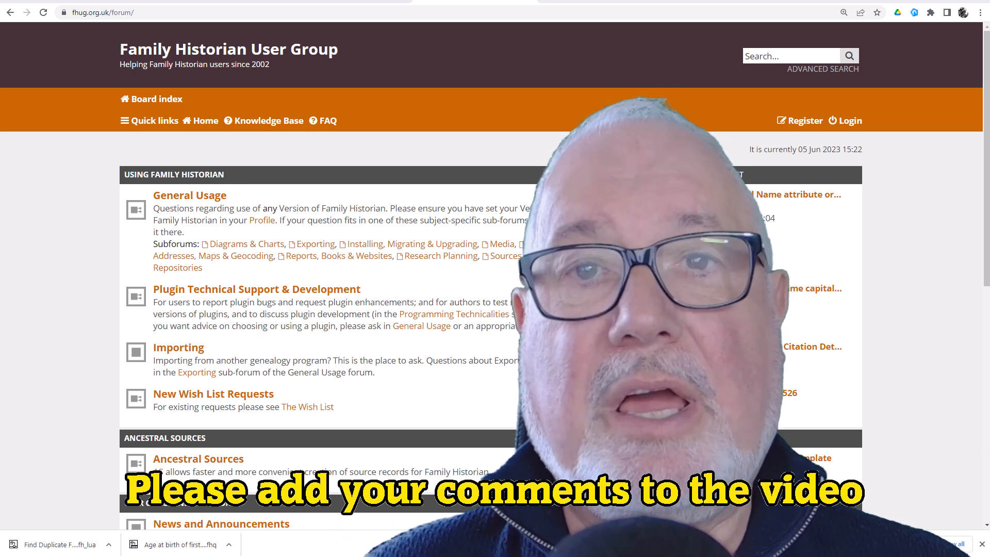
Switch to the Family Historian User Group forum in the browser, search General Usage for "expressions" and look through the matching posts
click(199, 201)
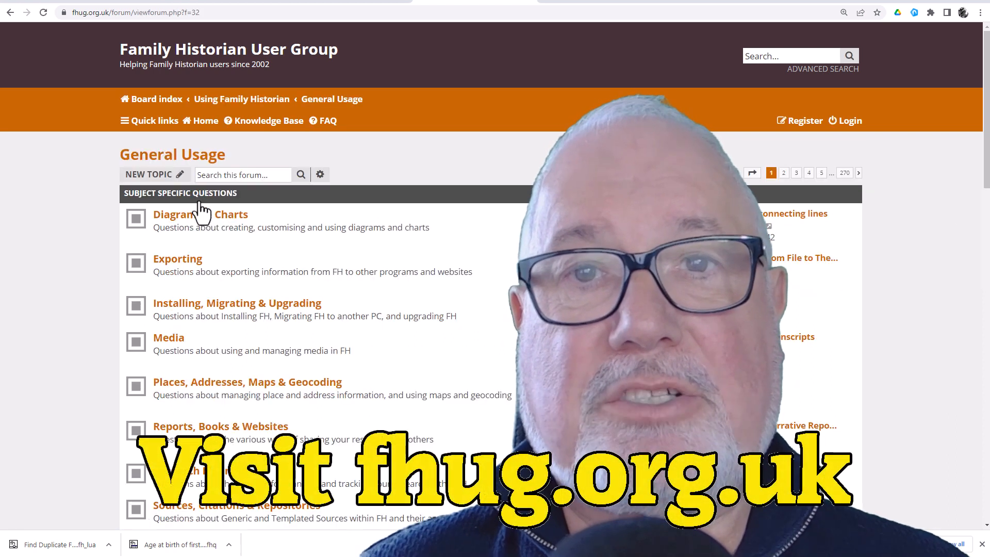
text(e)
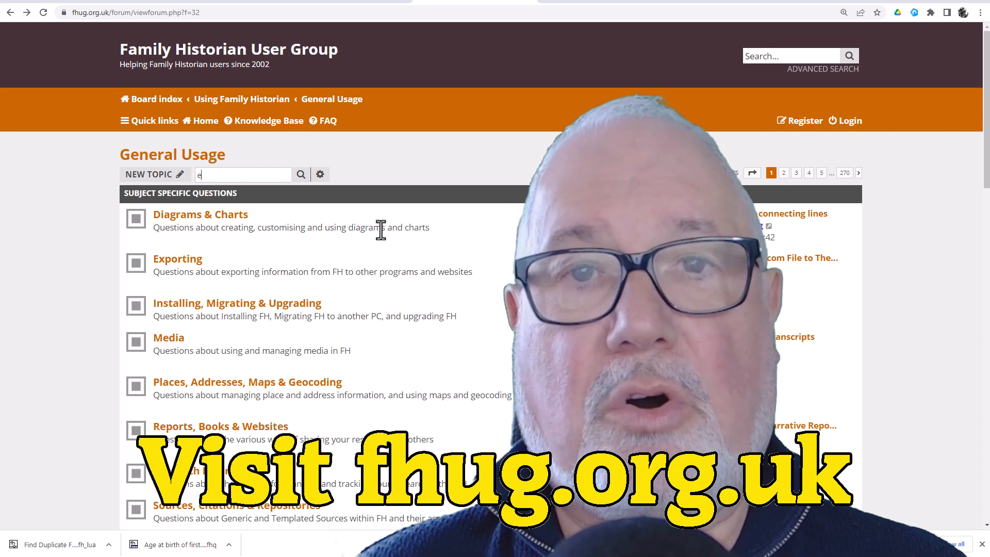
text(xpressi)
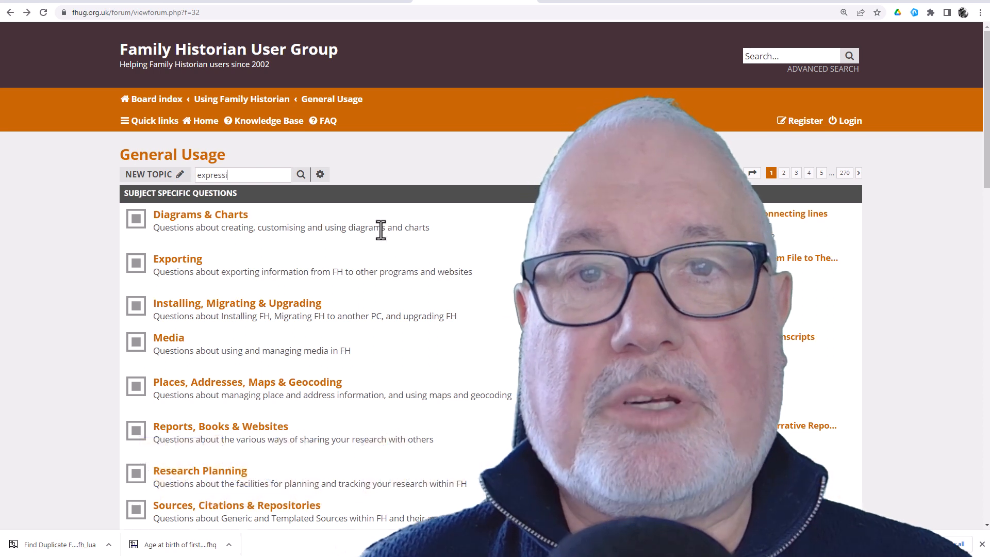
text(ons)
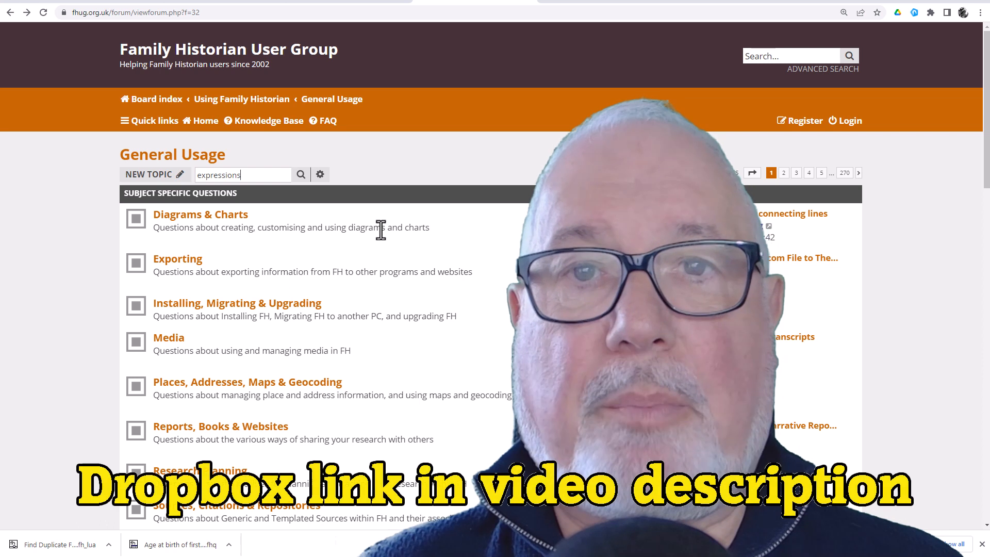
click(303, 177)
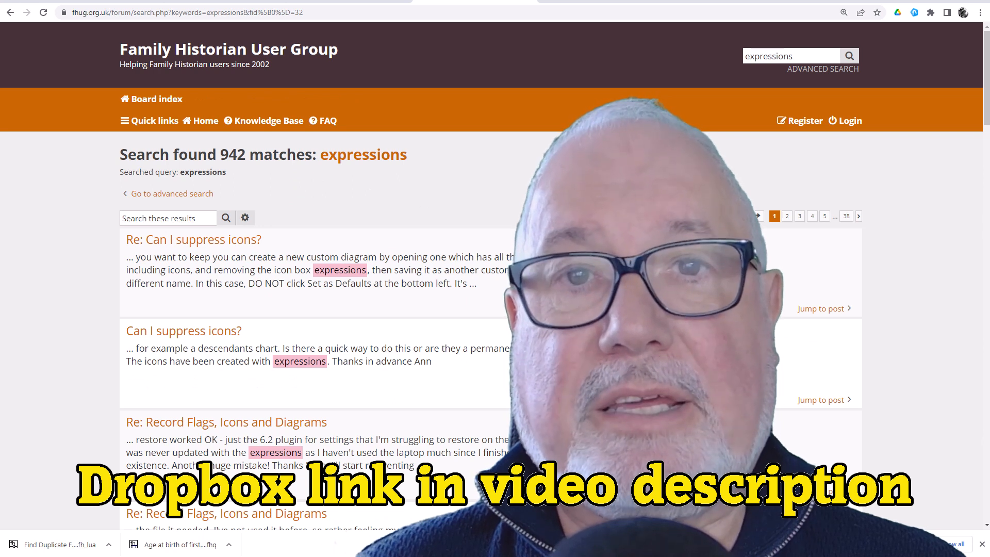
scroll(495, 309, down, 1)
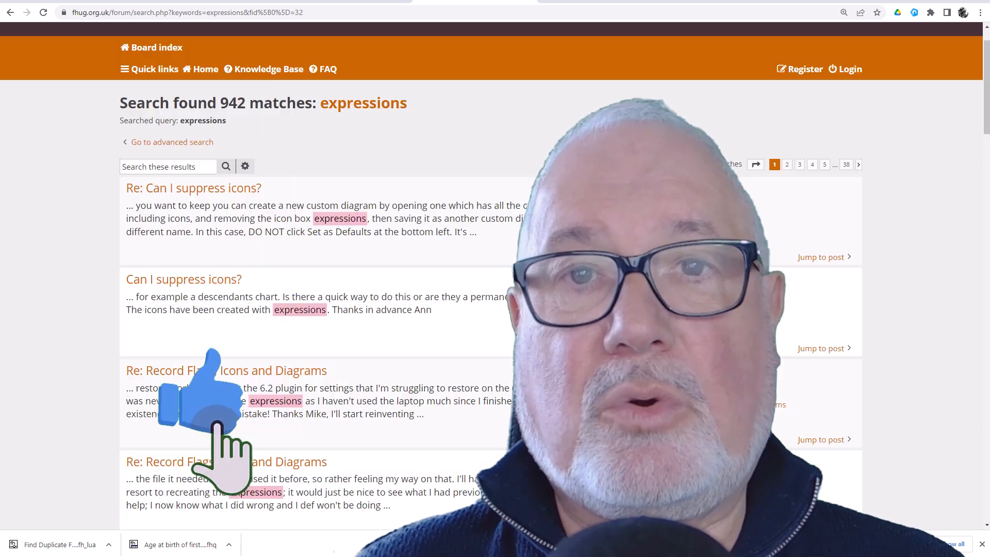
scroll(495, 310, down, 1)
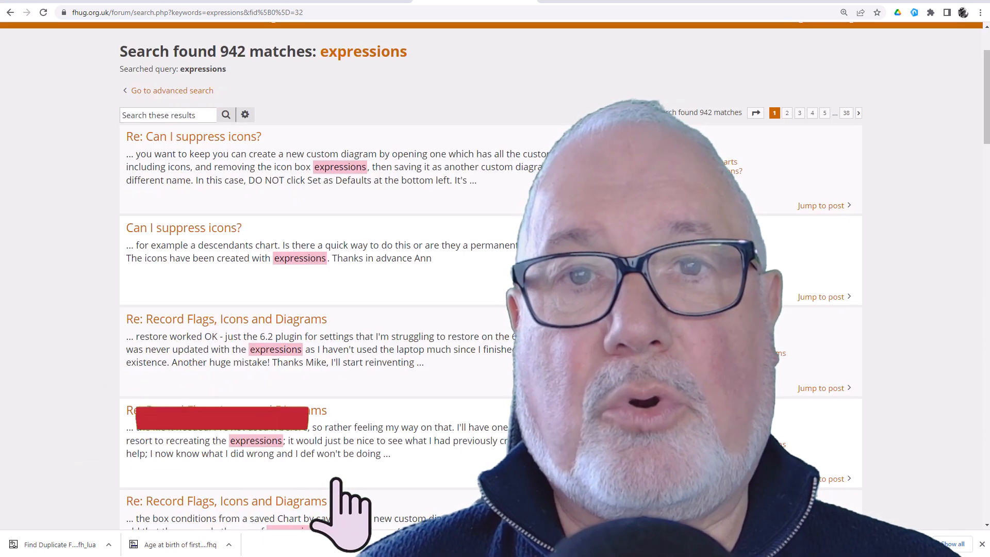